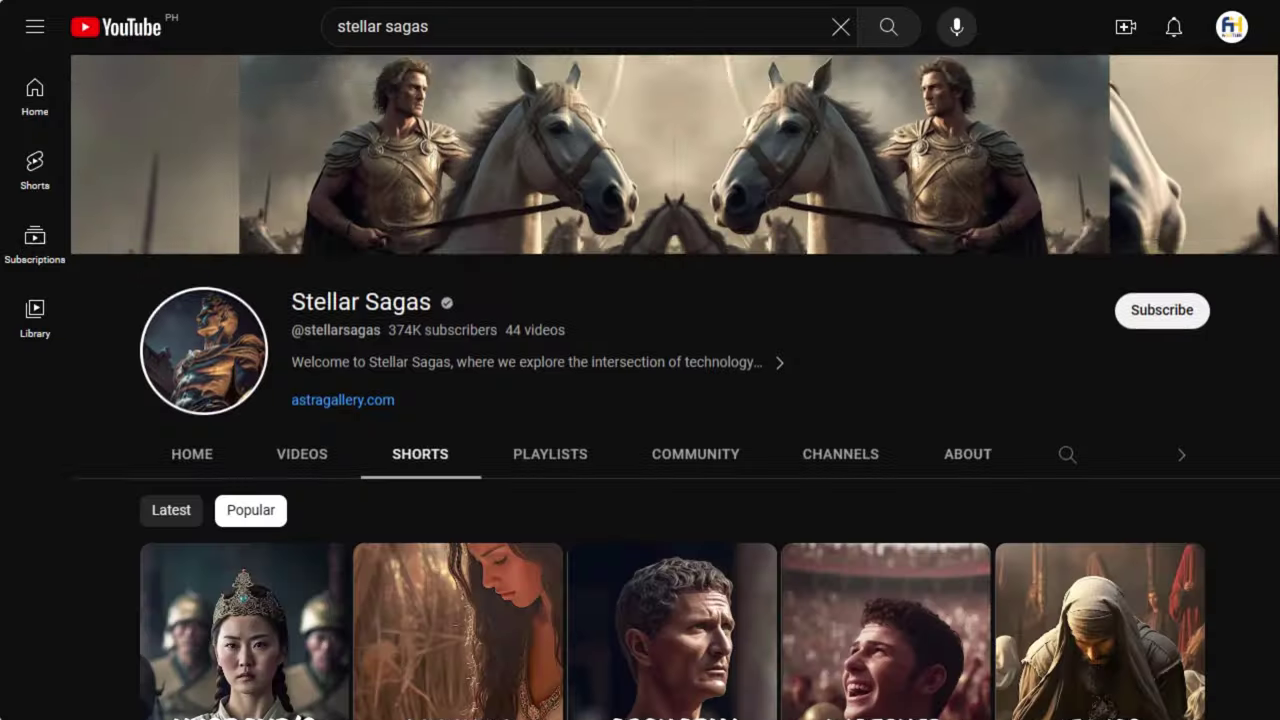
Step: Enter the keywords 'ai-based history shorts channel' in Namelix and generate name ideas
scroll(640, 360, down, 3)
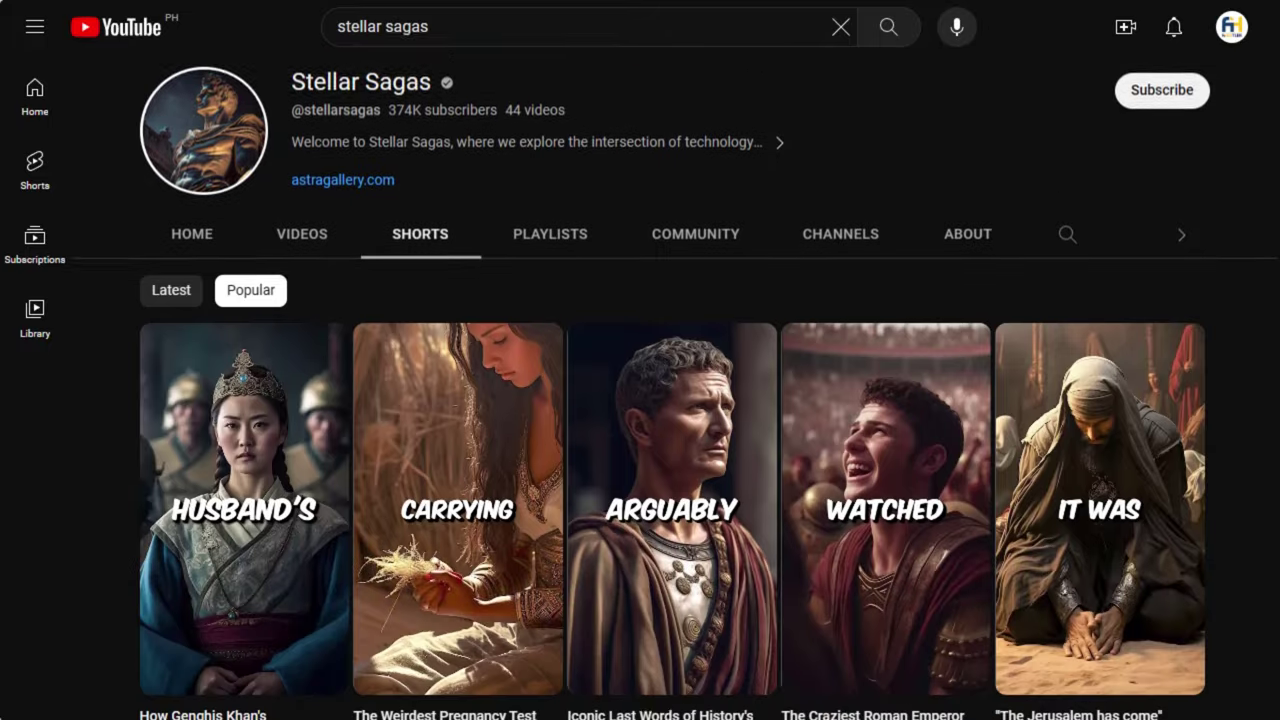
scroll(640, 360, down, 3)
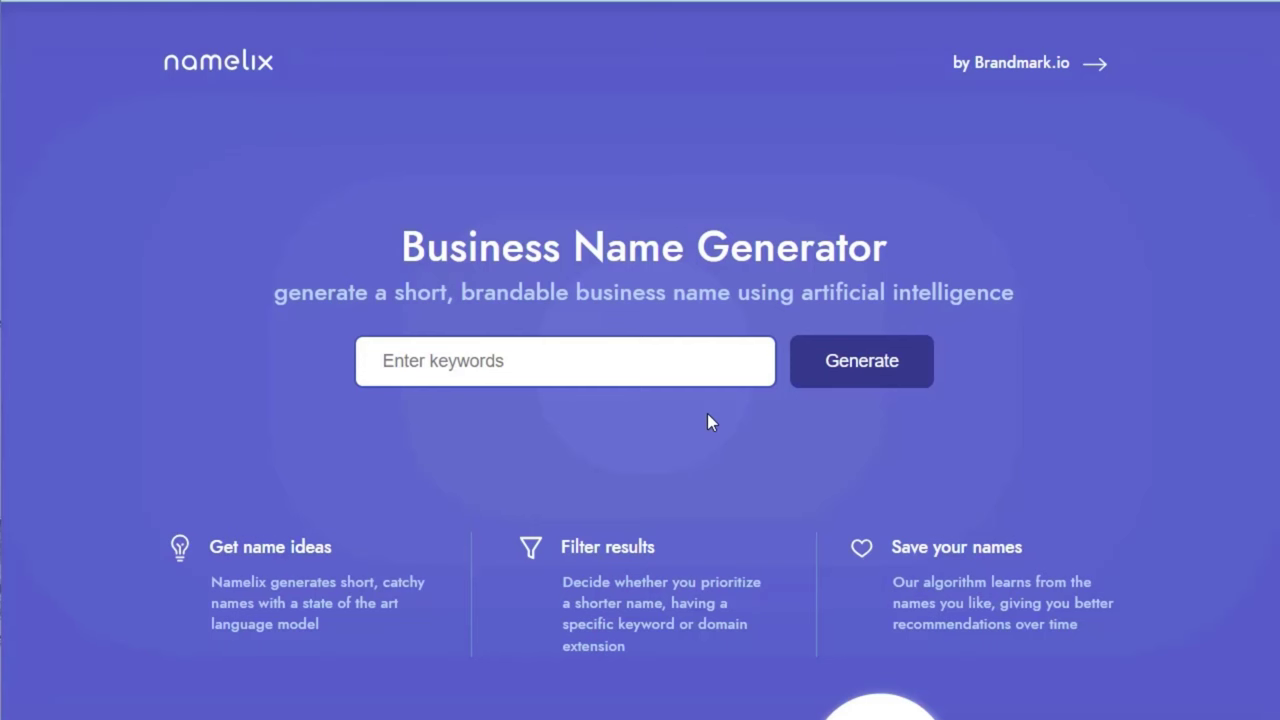
click(428, 347)
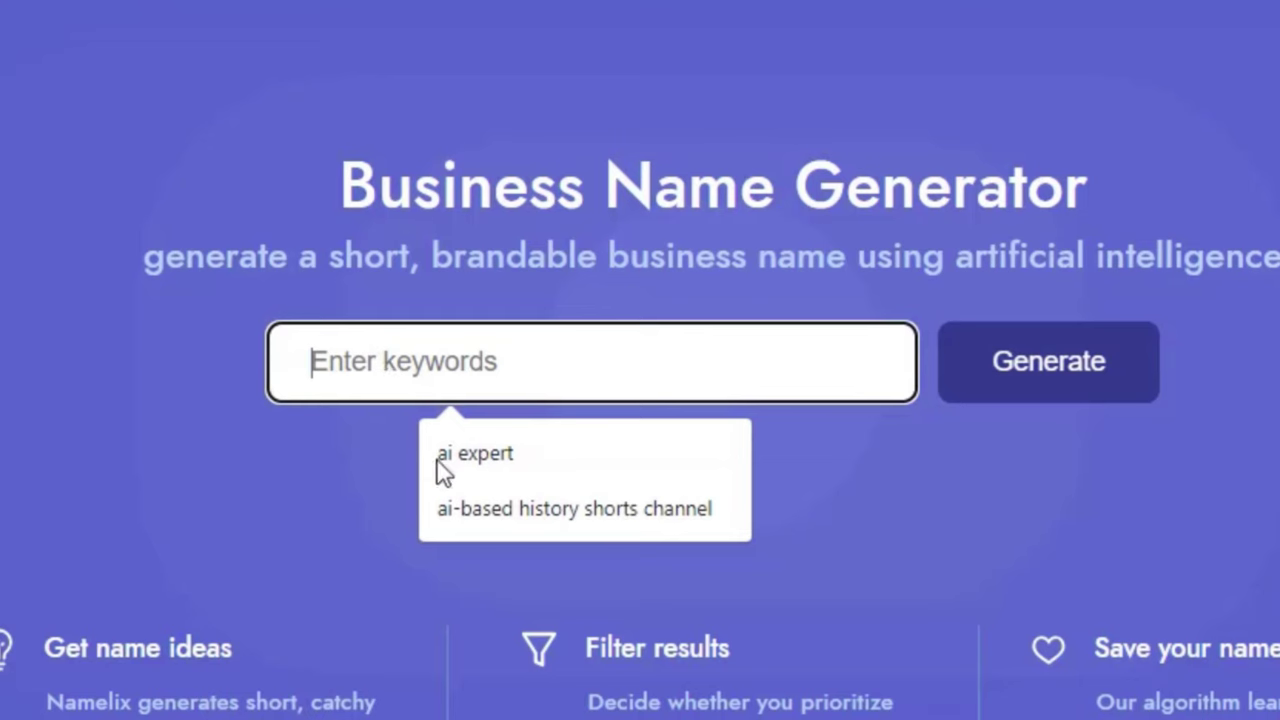
click(572, 509)
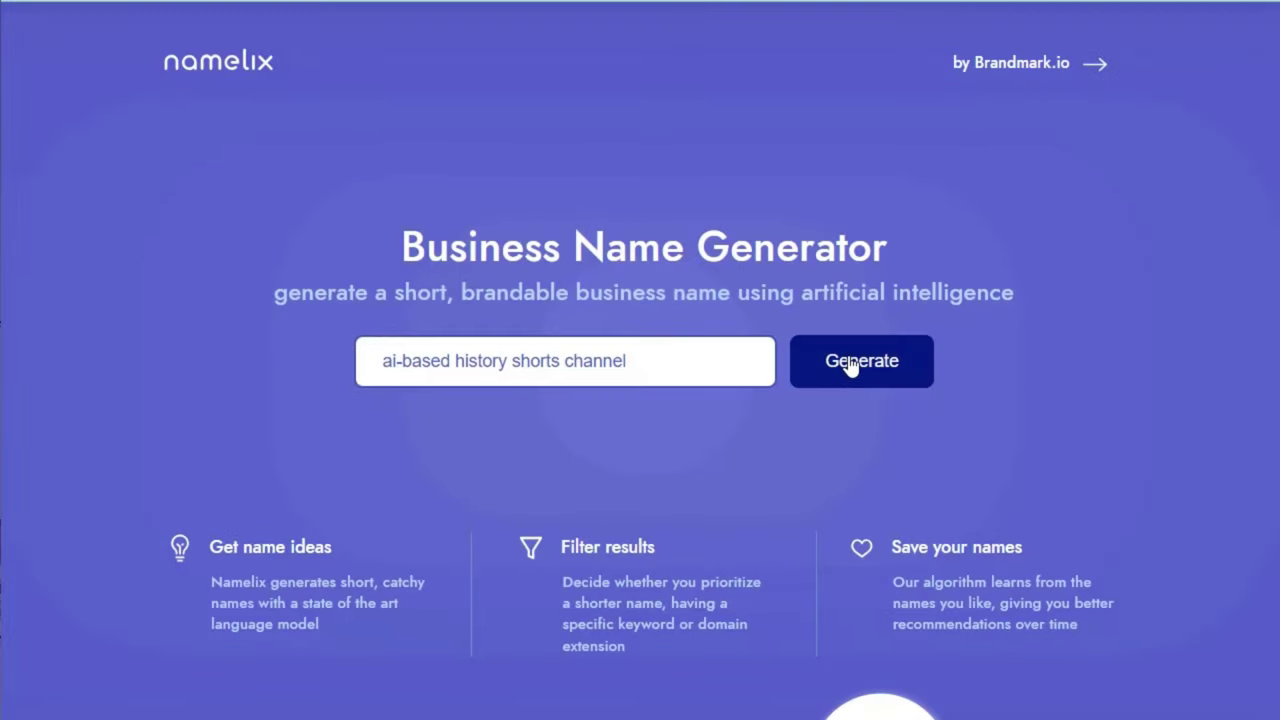
click(847, 369)
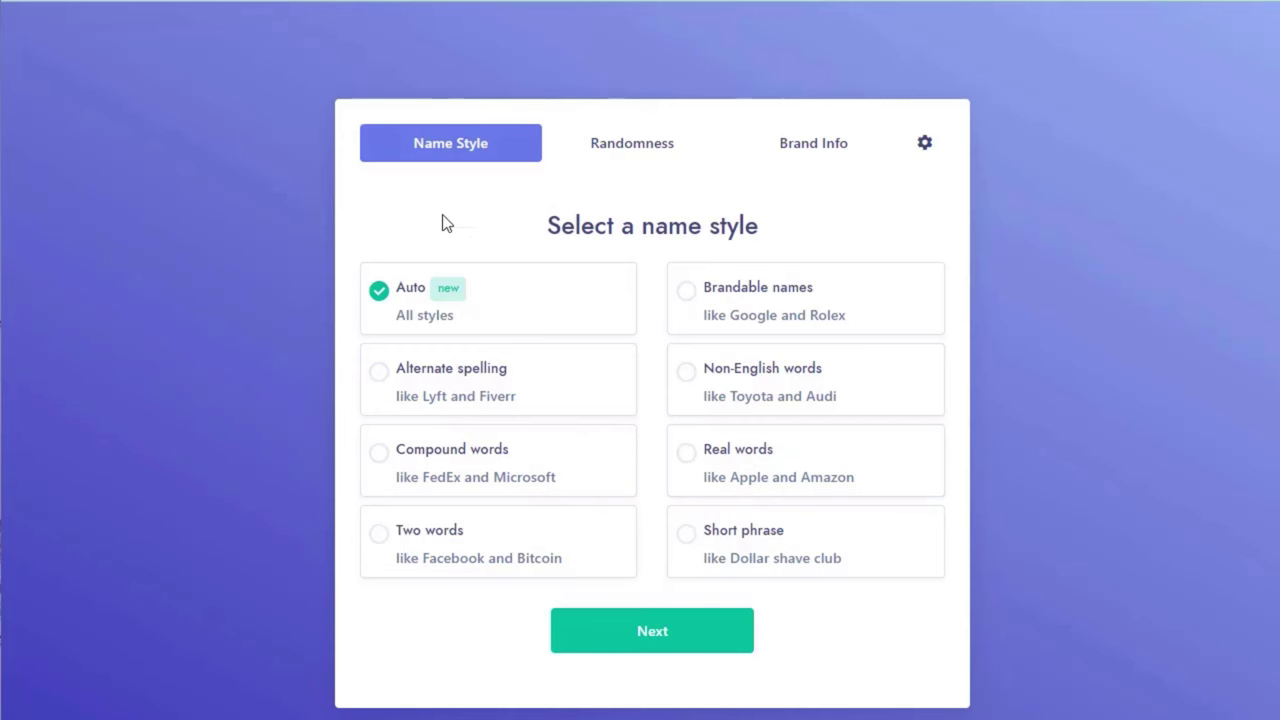
Step: Keep Auto name style and Medium randomness, then fill the business description from the suggestion
click(659, 632)
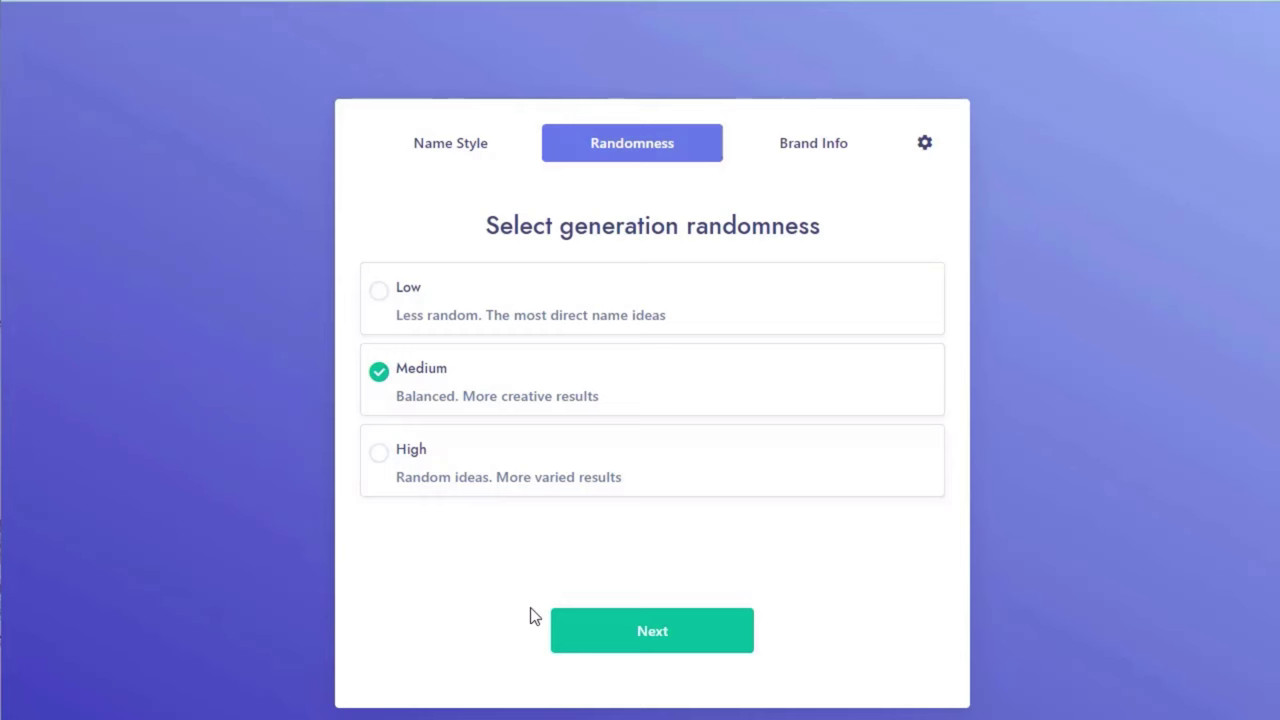
click(666, 634)
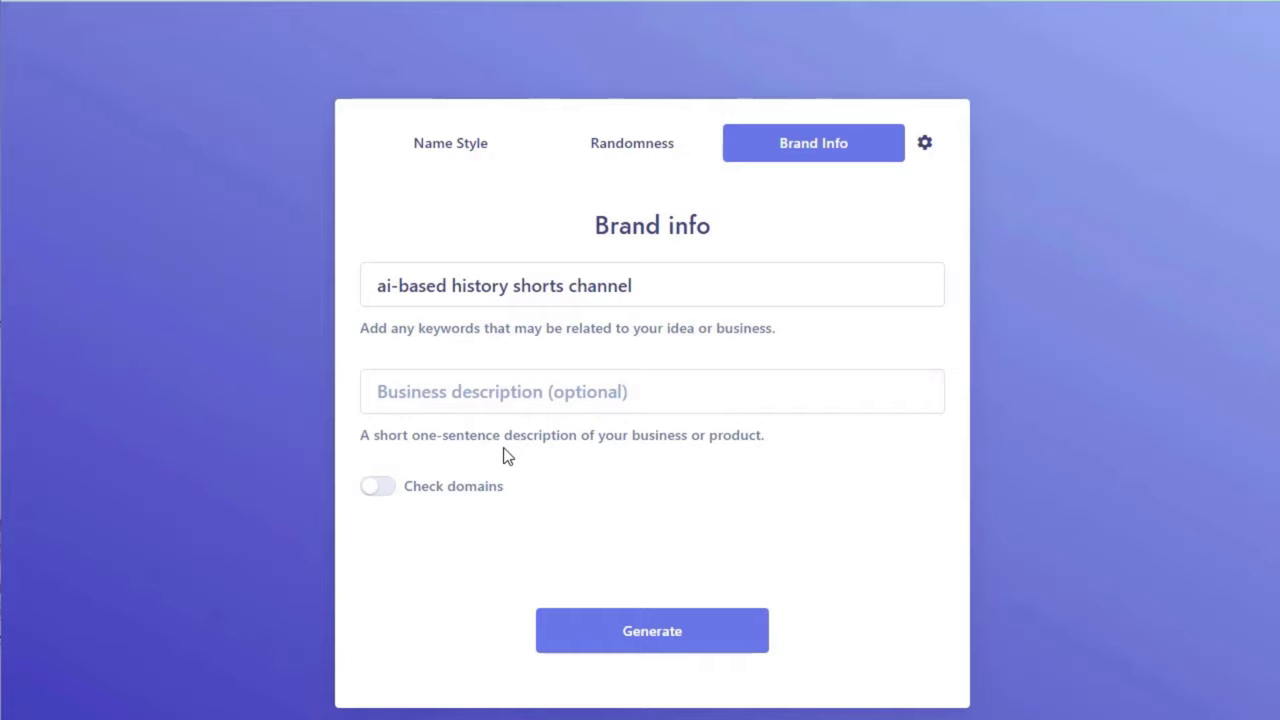
click(443, 392)
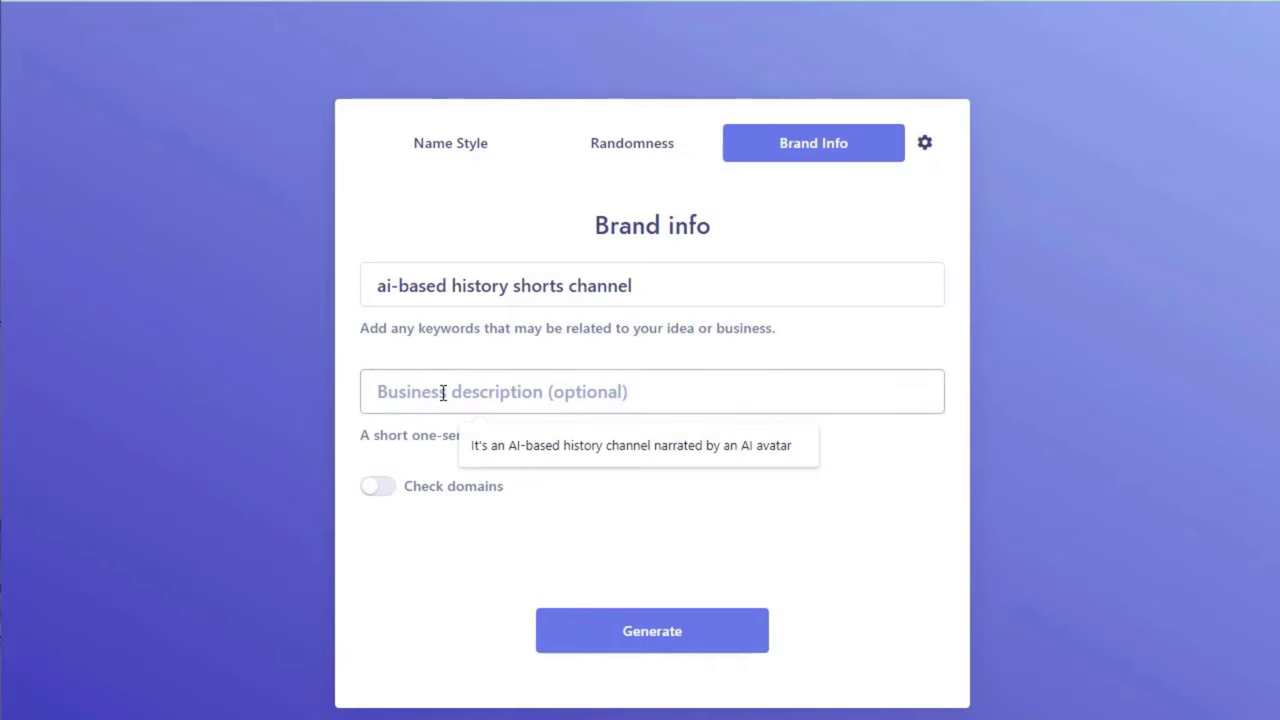
key(Down)
key(Return)
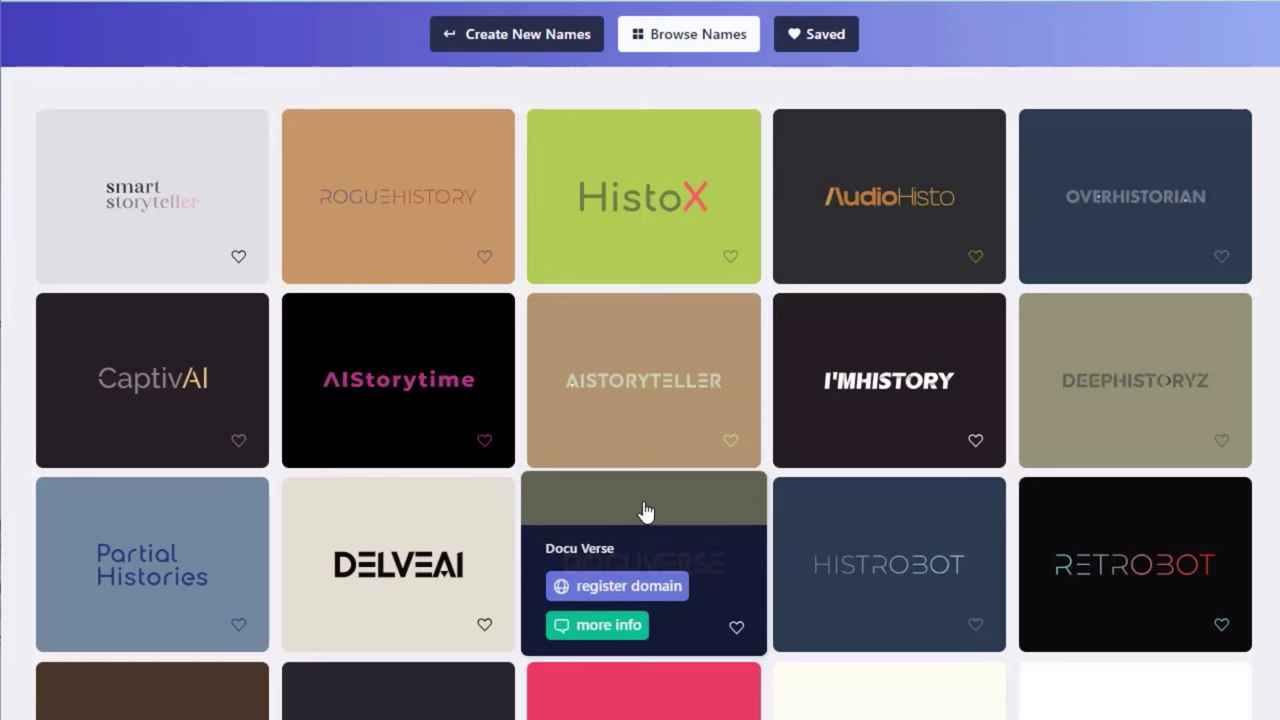
Step: Scroll through the name ideas grid, such as HistoX, CaptivAI and DocuVerse
scroll(437, 382, down, 3)
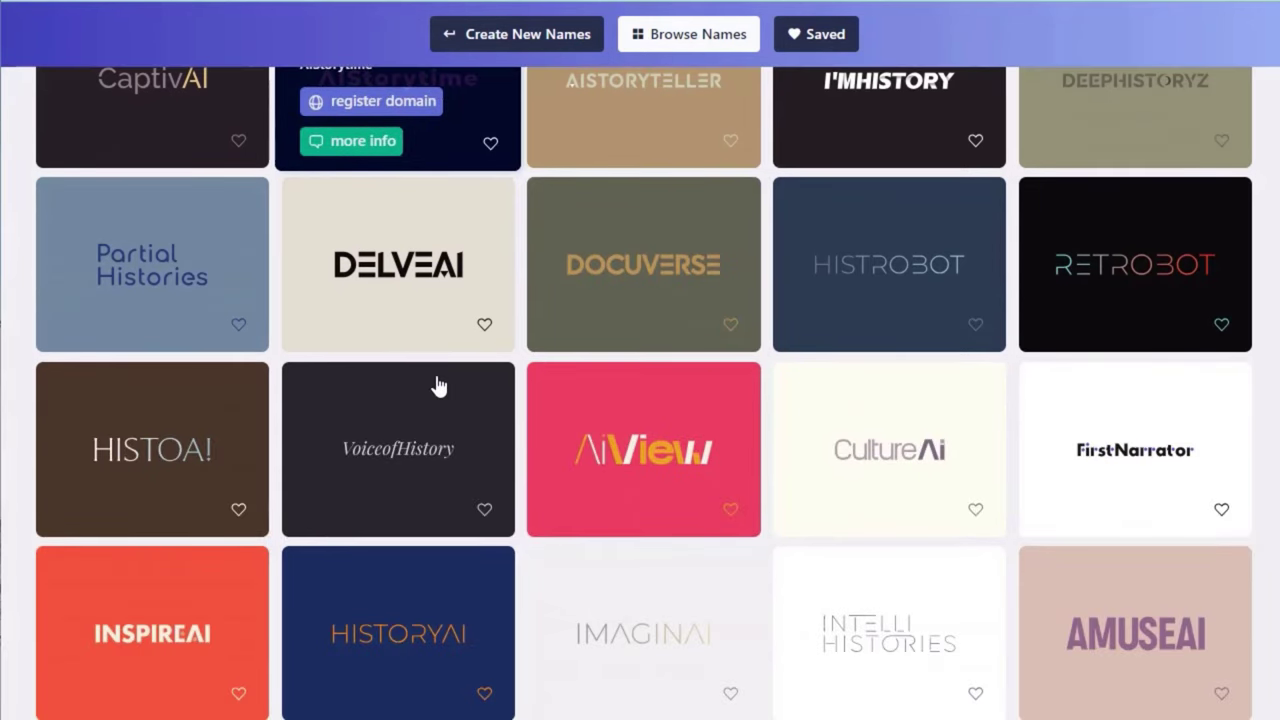
scroll(437, 382, down, 10)
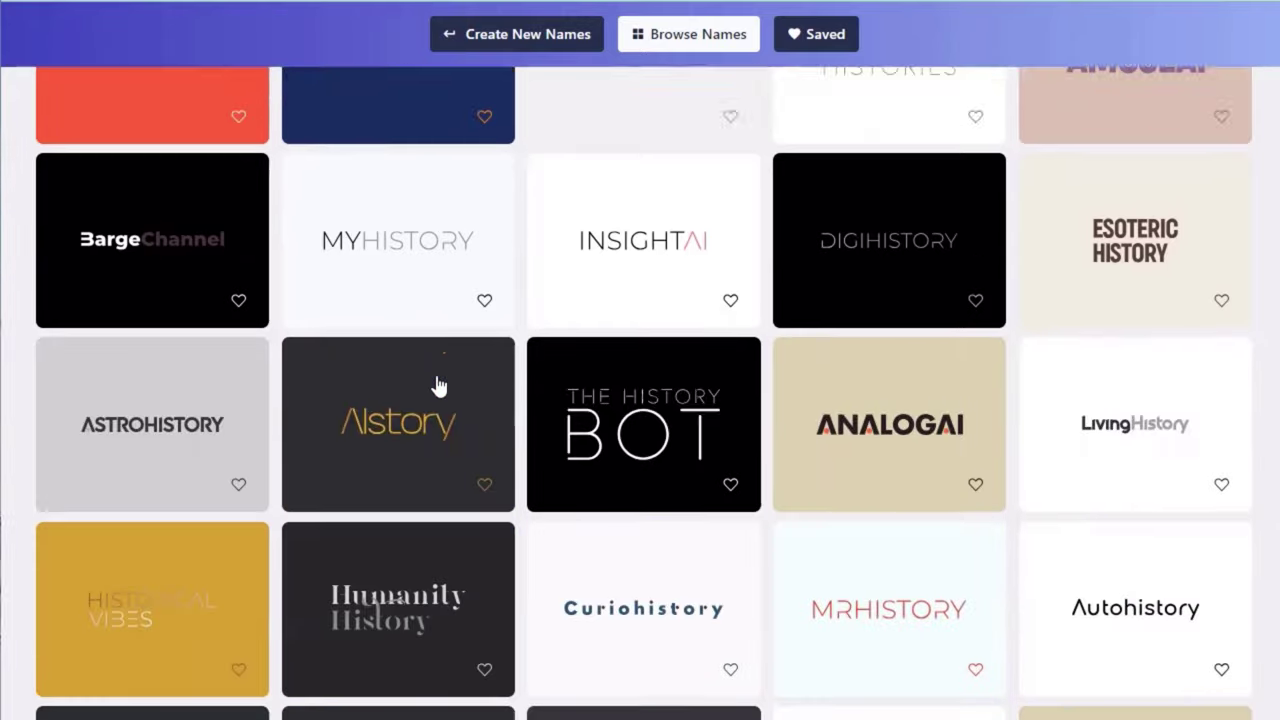
scroll(437, 382, down, 15)
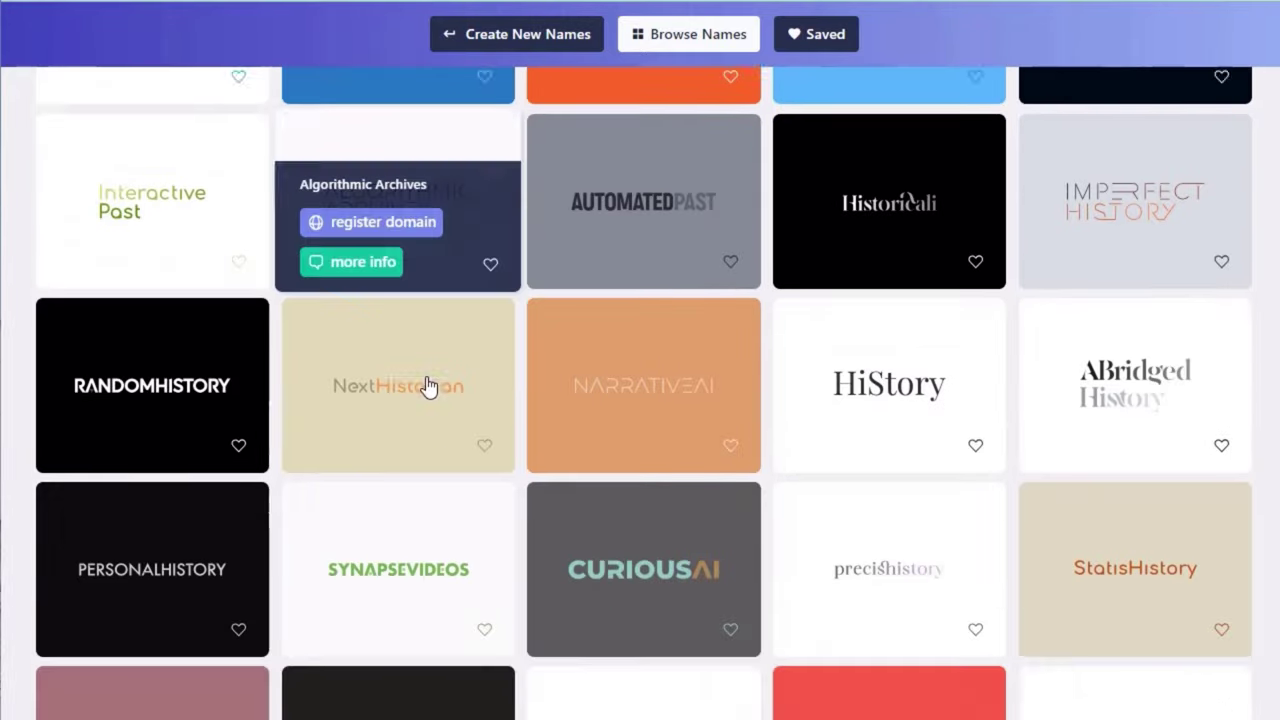
scroll(408, 388, down, 14)
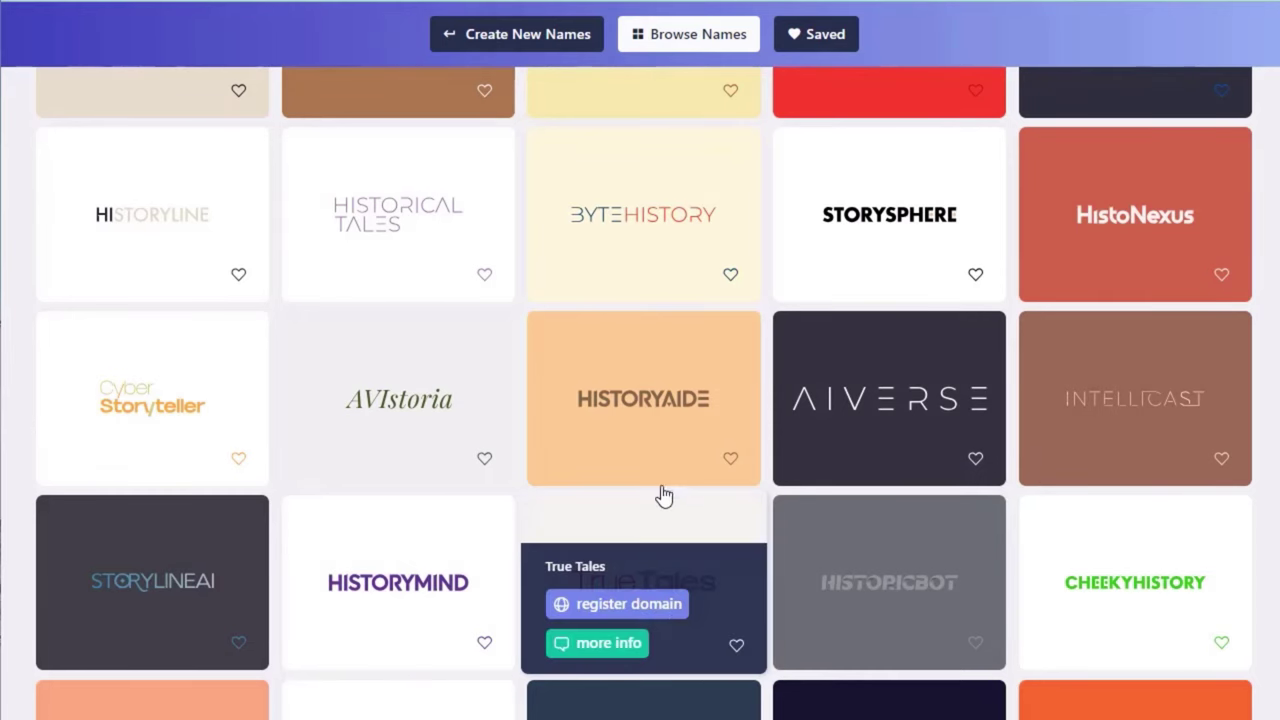
mouse_move(641, 492)
scroll(641, 492, up, 10)
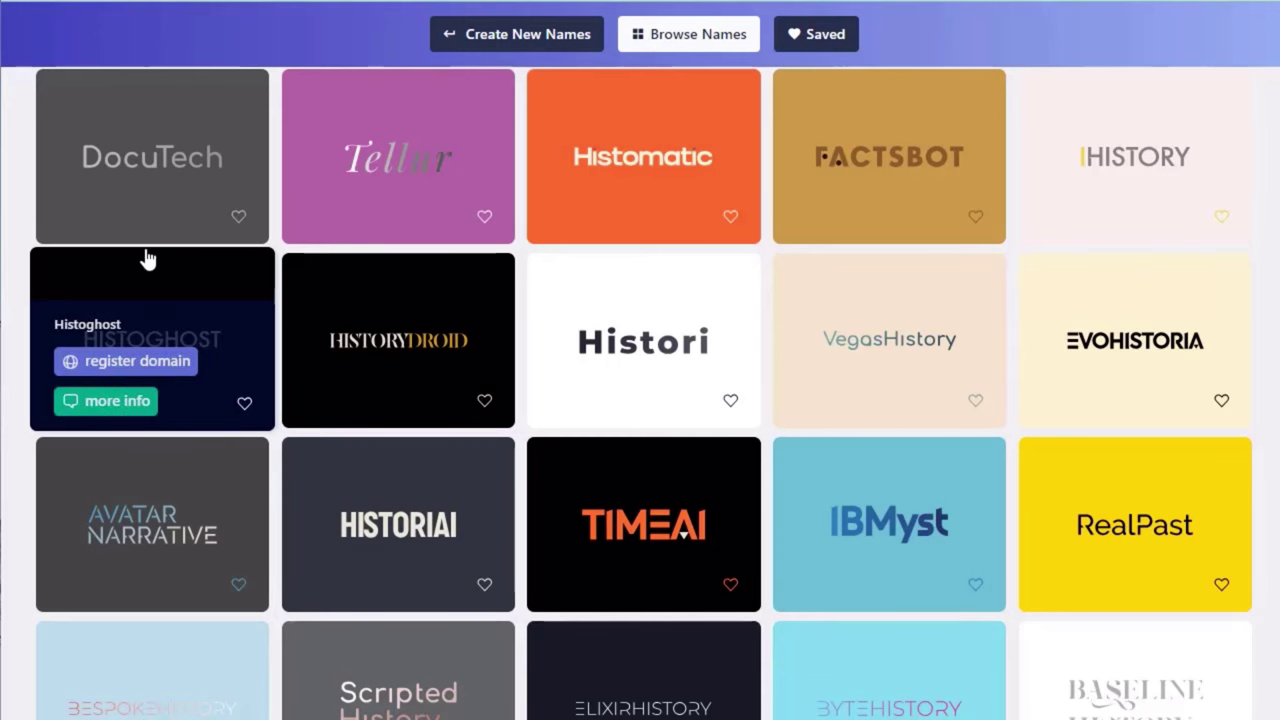
mouse_move(370, 180)
scroll(566, 446, down, 7)
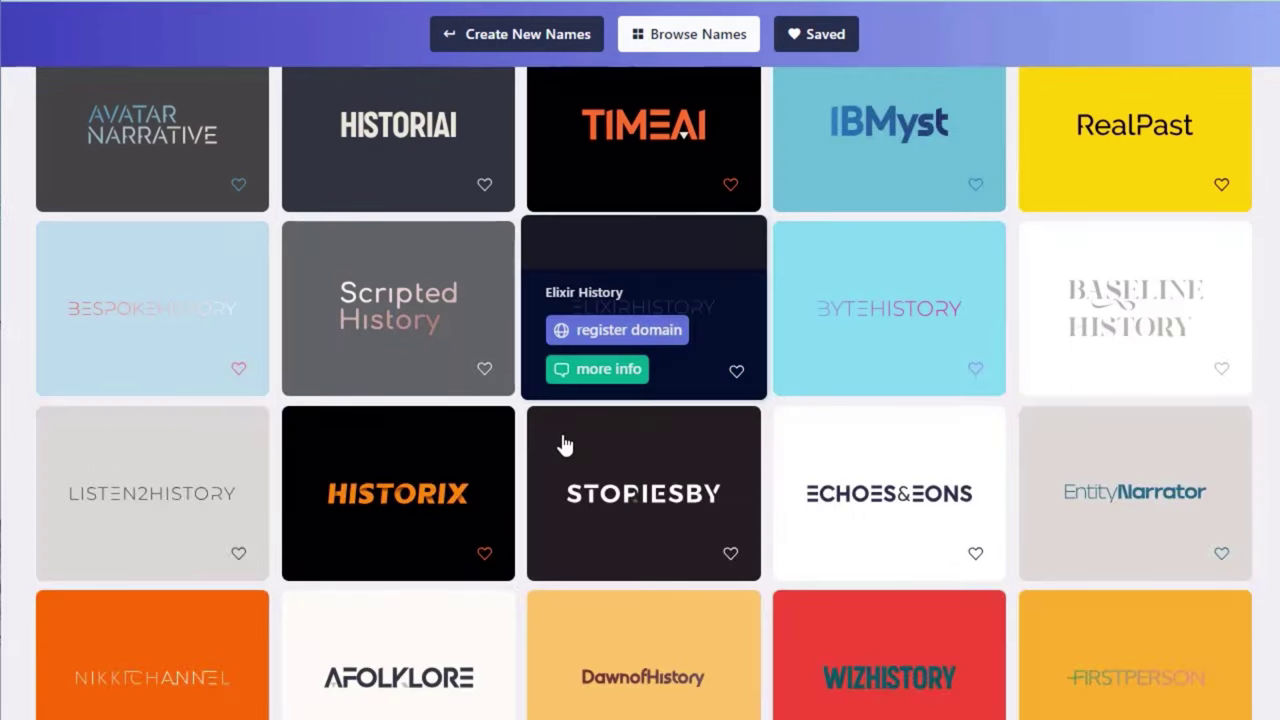
scroll(551, 446, down, 4)
scroll(766, 608, down, 4)
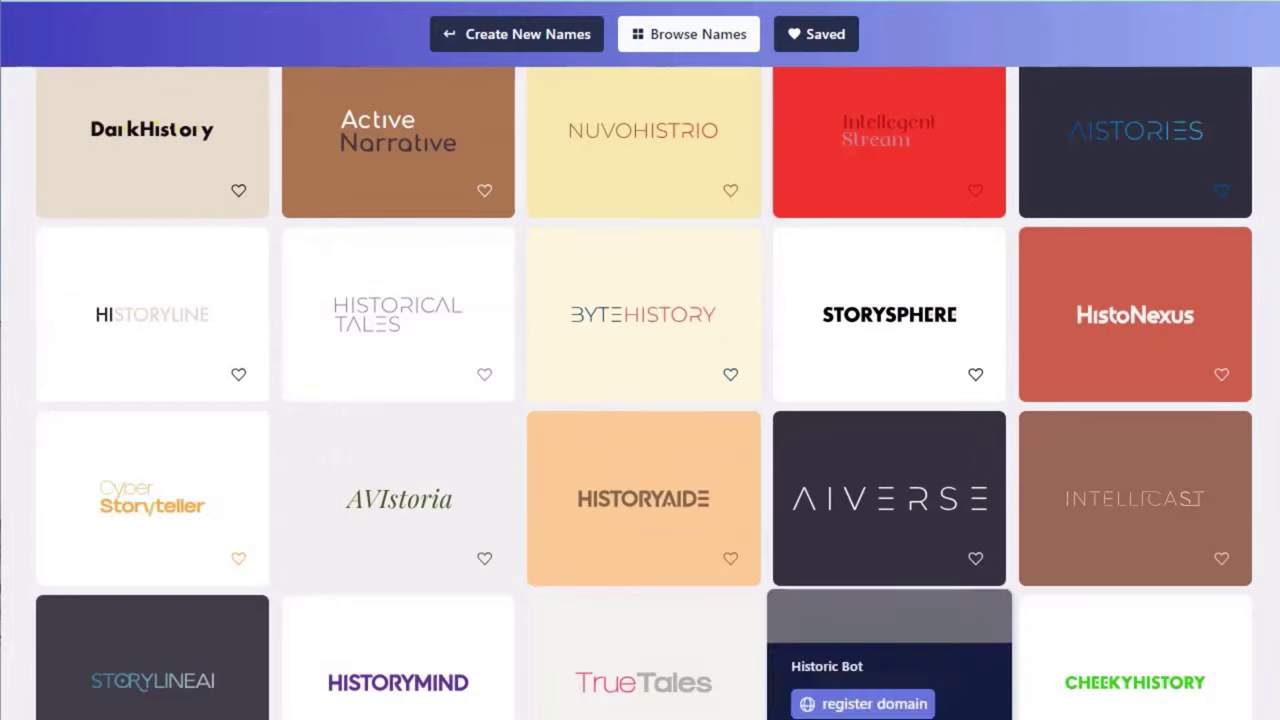
scroll(366, 452, down, 7)
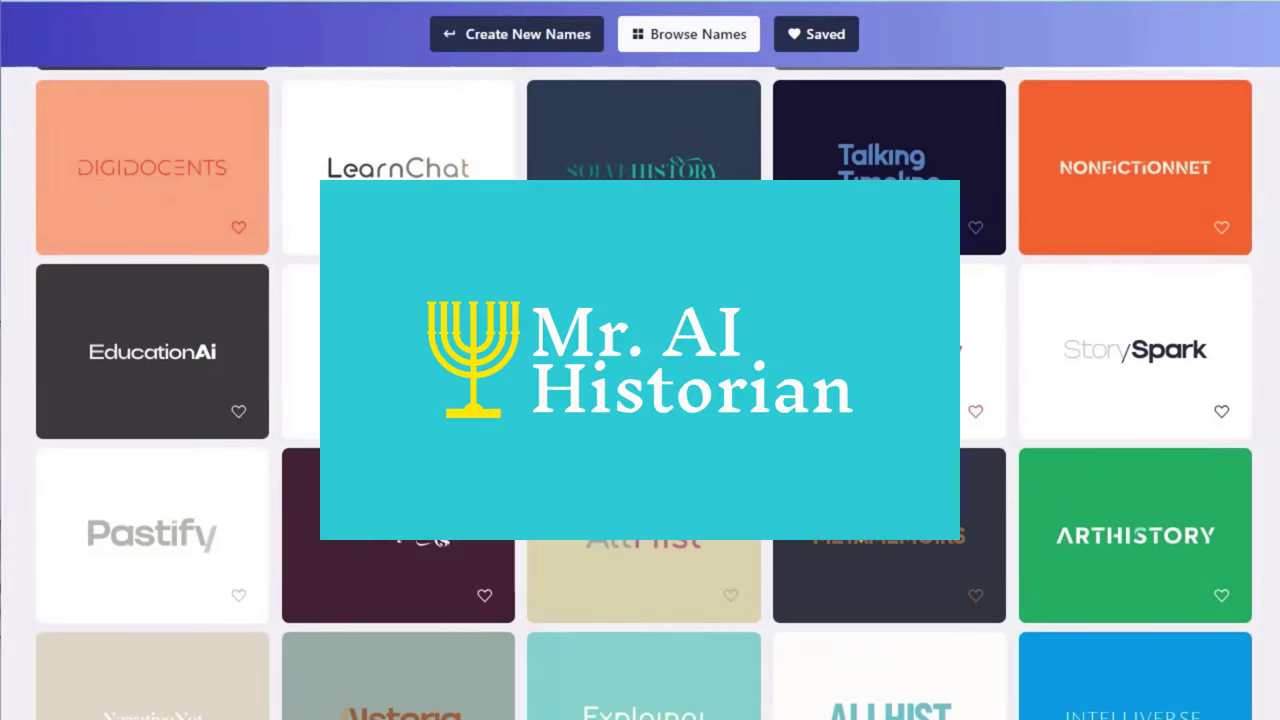
scroll(640, 400, down, 5)
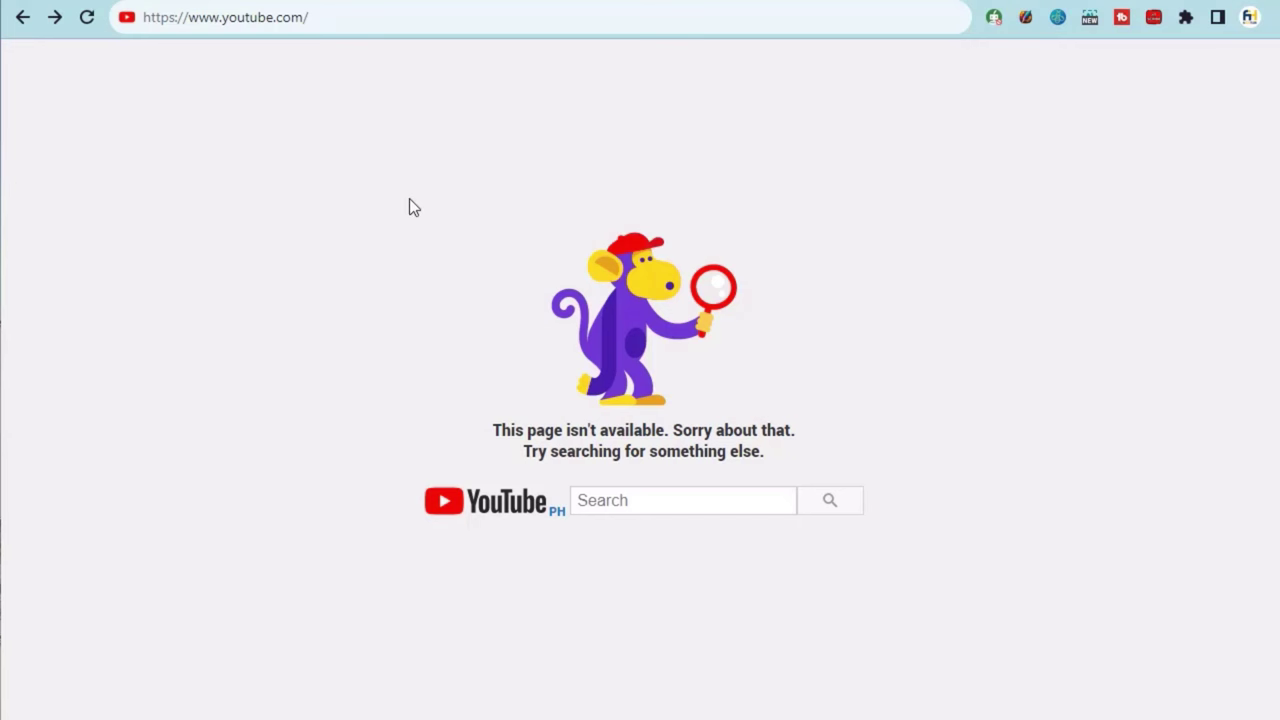
Step: Swap youtube for instagram in the mraihistorian URL to check Instagram
click(326, 20)
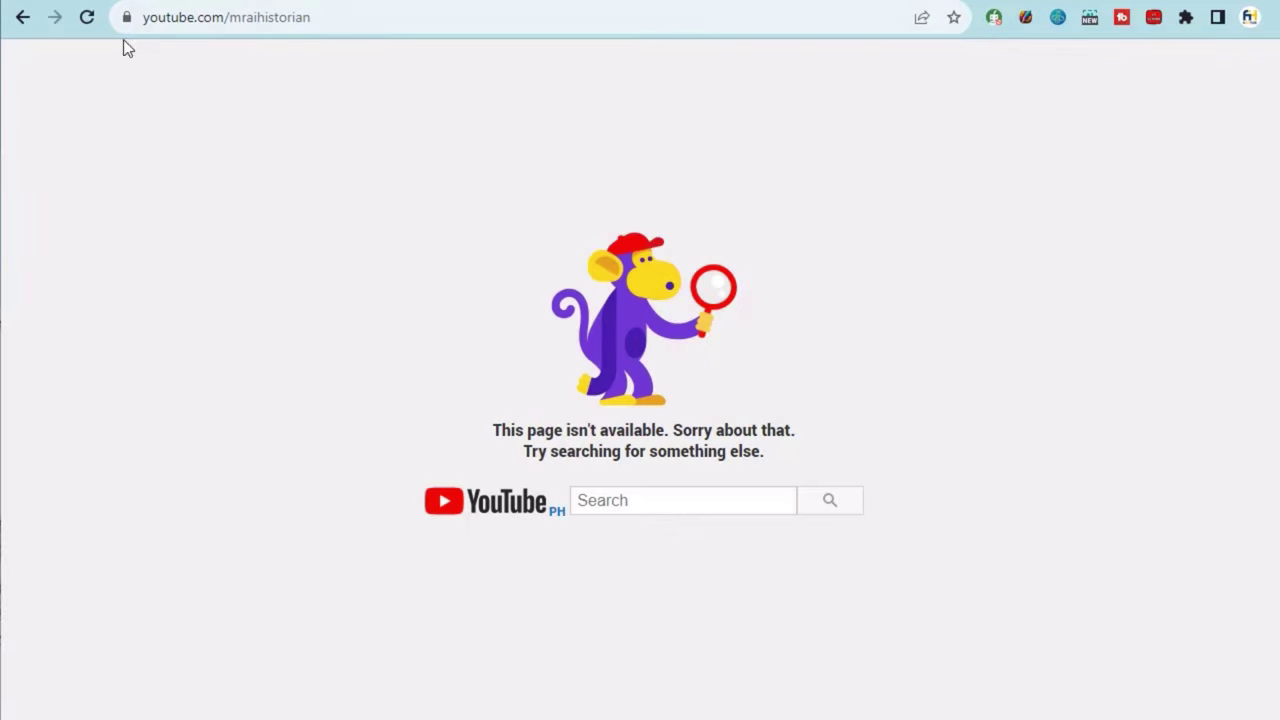
click(168, 17)
click(243, 19)
double_click(243, 19)
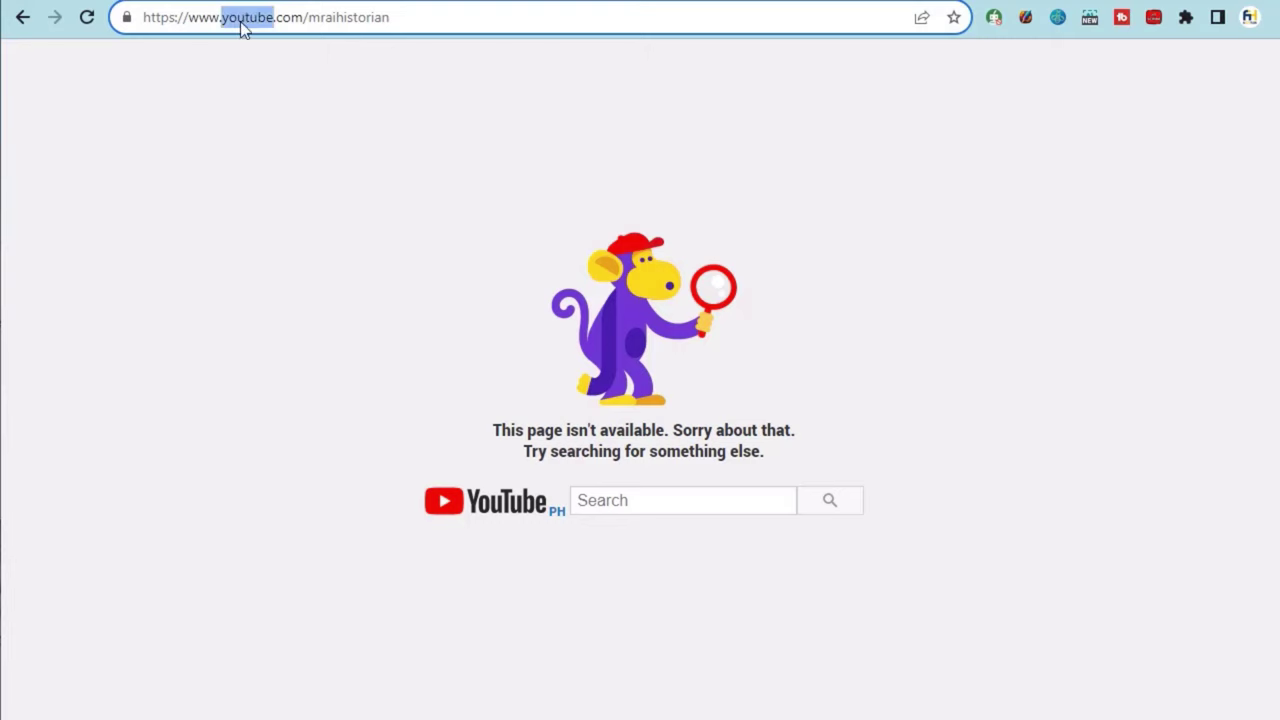
text(instagram)
key(Return)
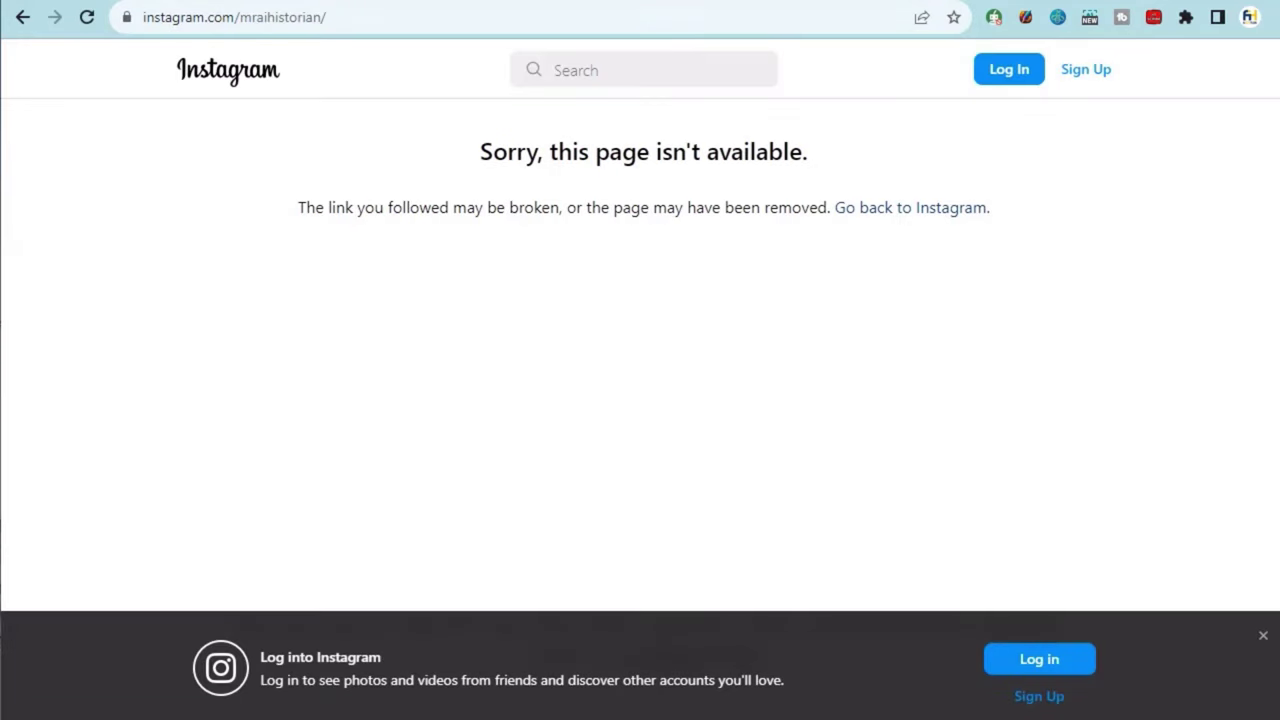
Step: Change the site in the mraihistorian URL to Tiktok and load it
click(223, 19)
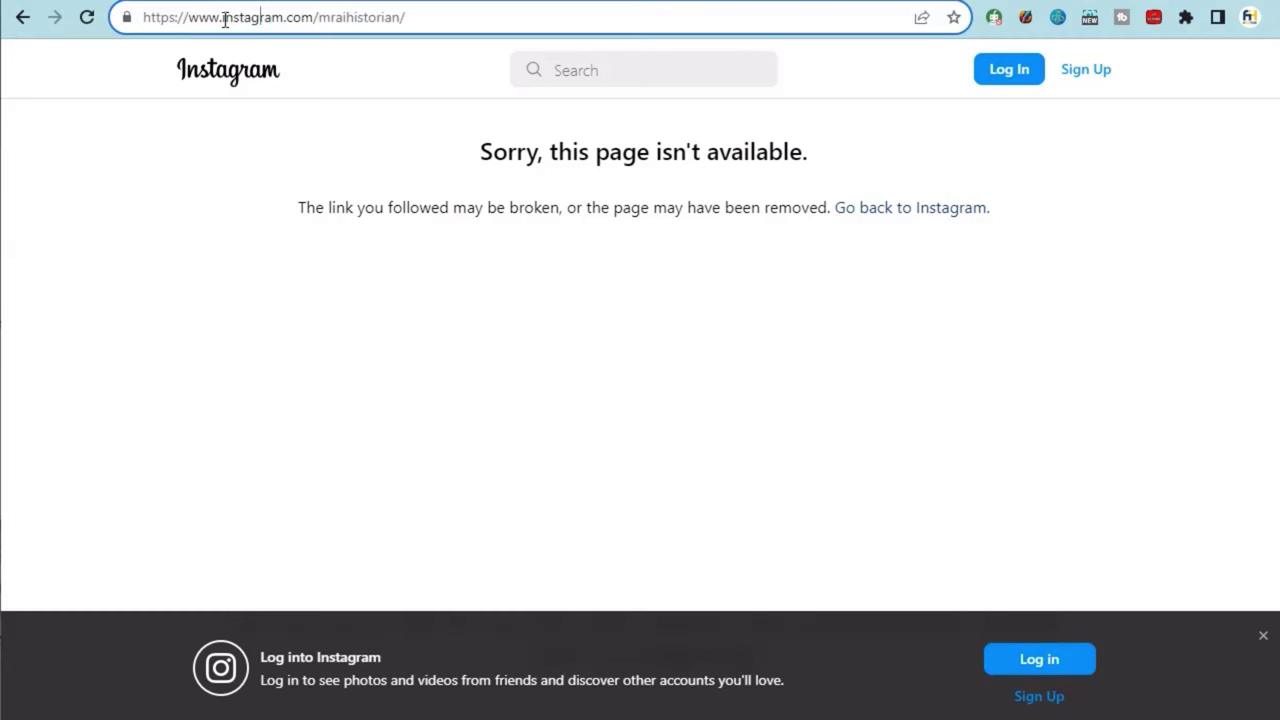
double_click(244, 20)
text(Tiktok)
key(Return)
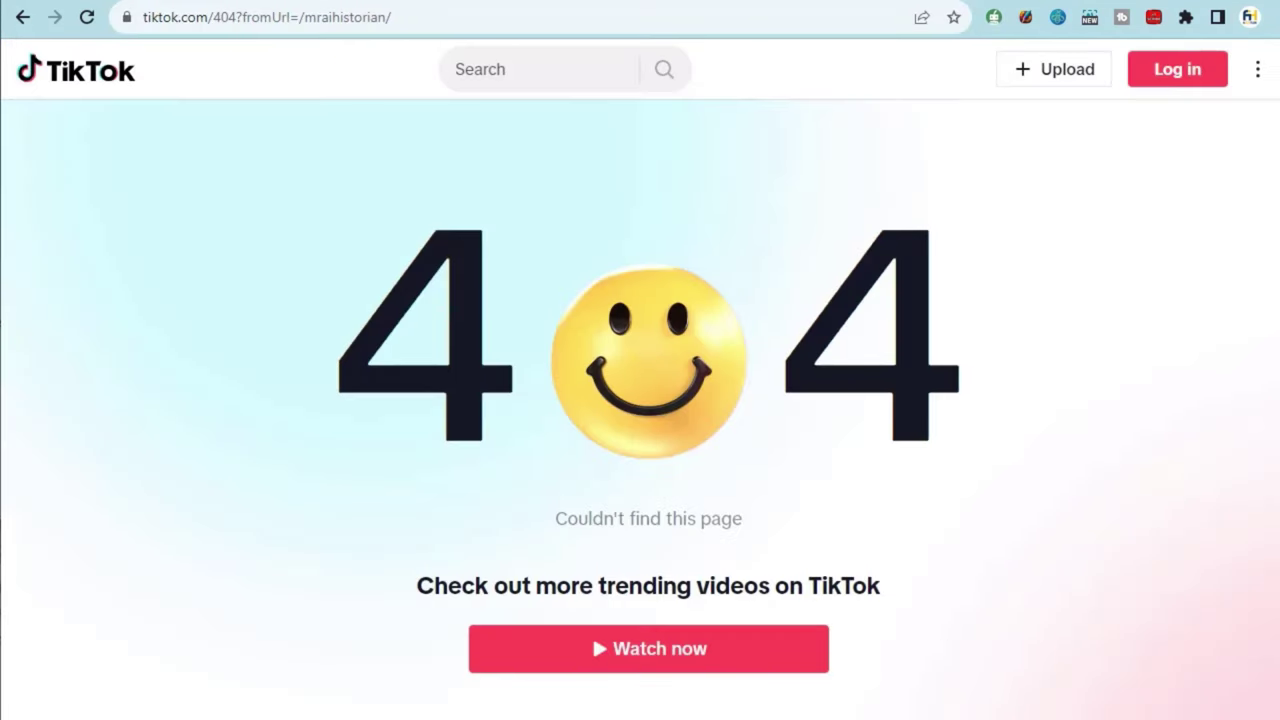
Step: Go back and load the mraihistorian handle on facebook instead
click(22, 17)
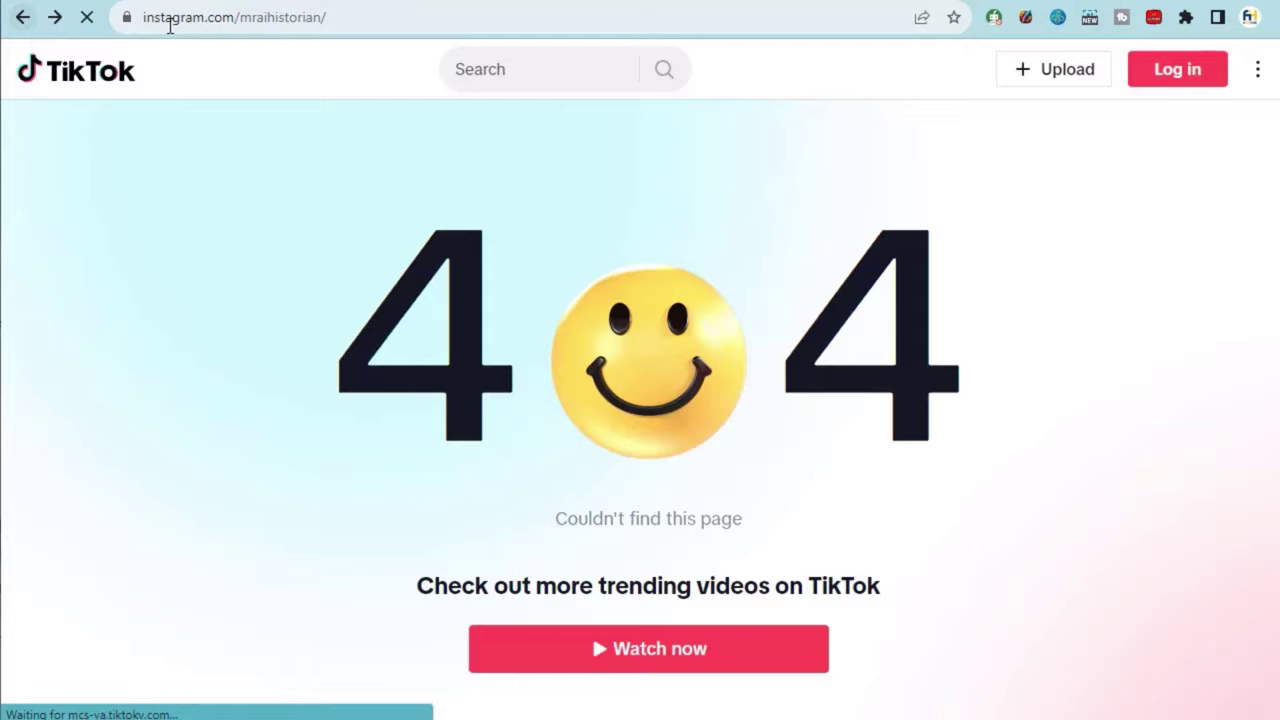
click(188, 24)
click(240, 24)
double_click(240, 24)
text(facebook)
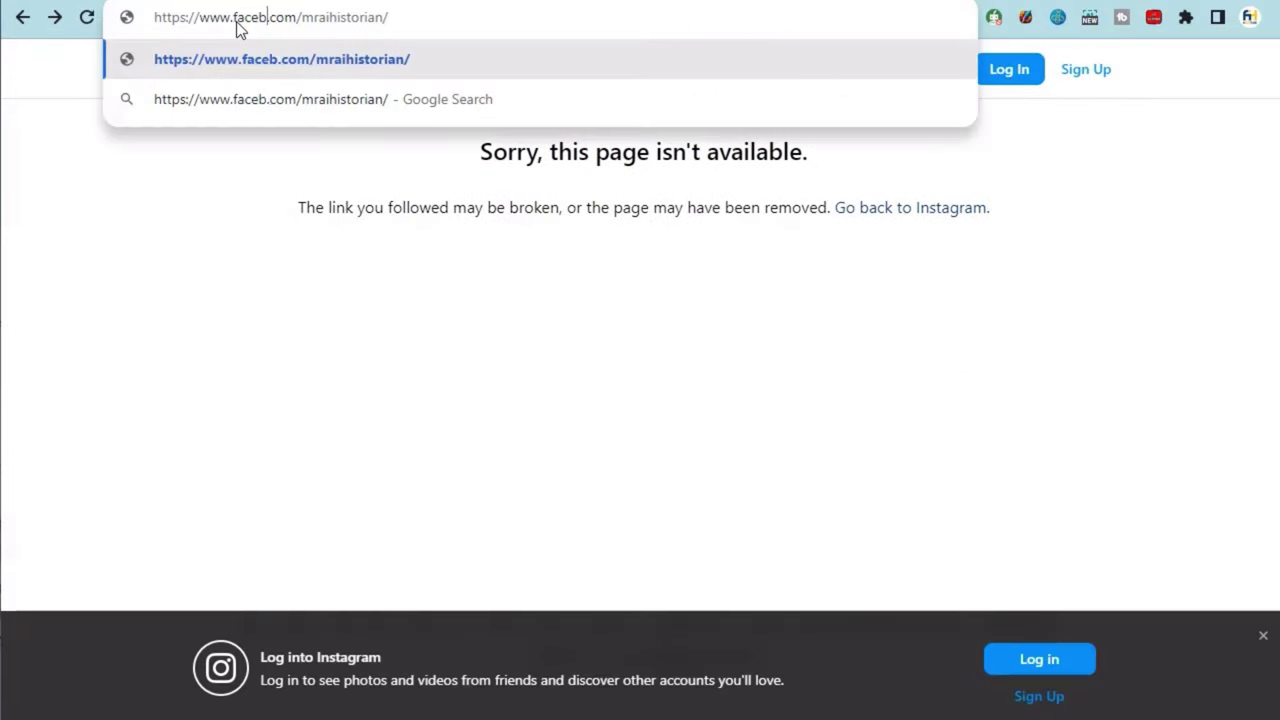
key(Return)
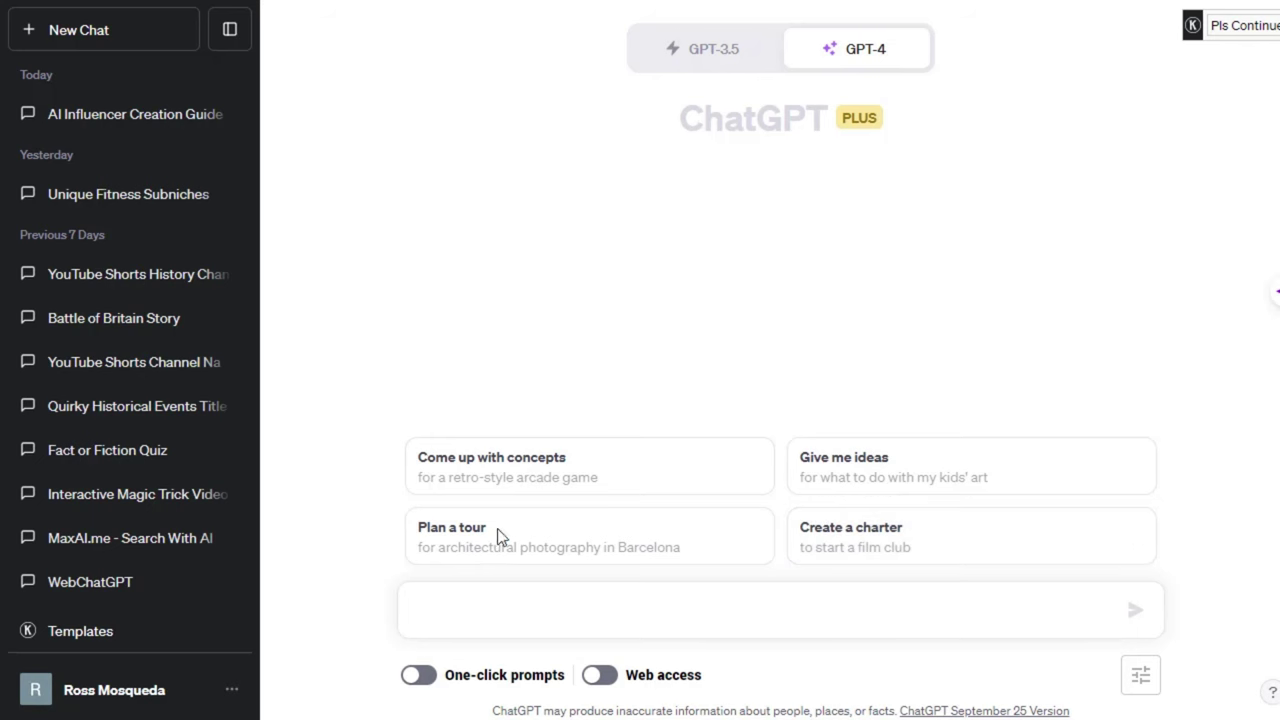
Step: Send ChatGPT the pasted prompt for a Mr. AI Historian About-page description
click(477, 606)
text(I have a YouTube channel named Mr. AI Historian and I feature historical and legendary battles from around the world. Please write a short description for my YouTube Channel's About page.)
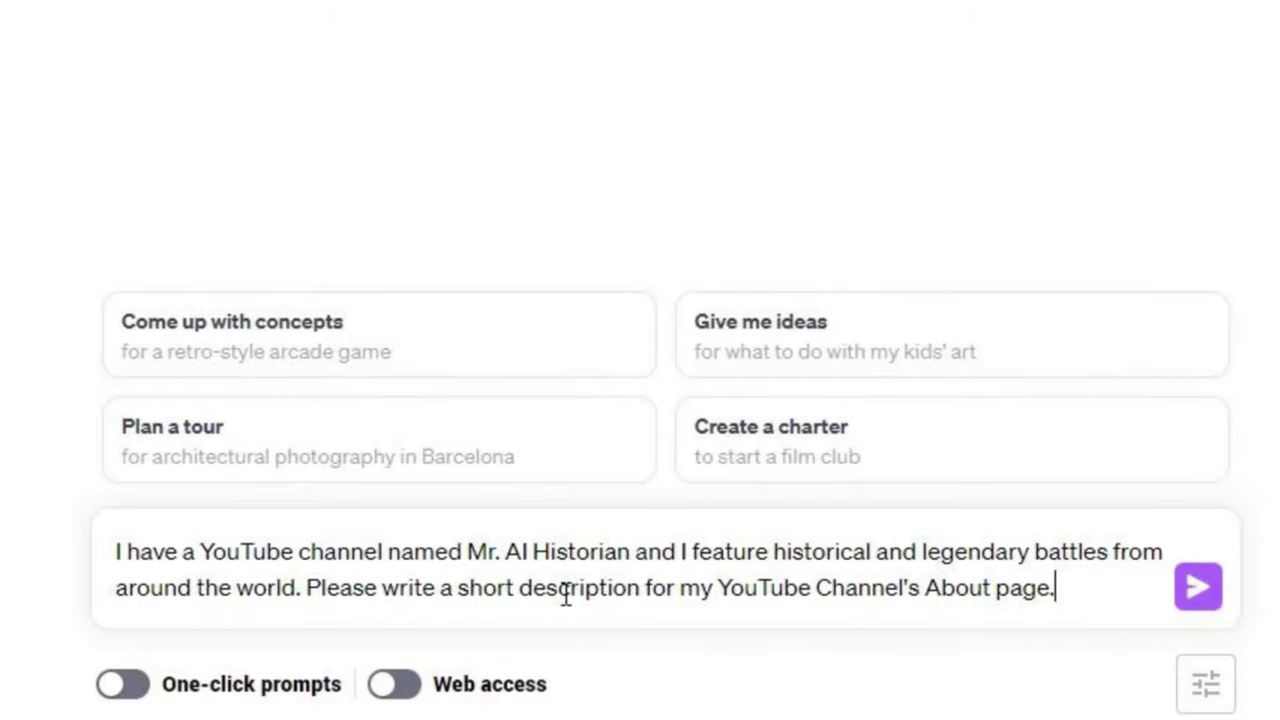
key(Return)
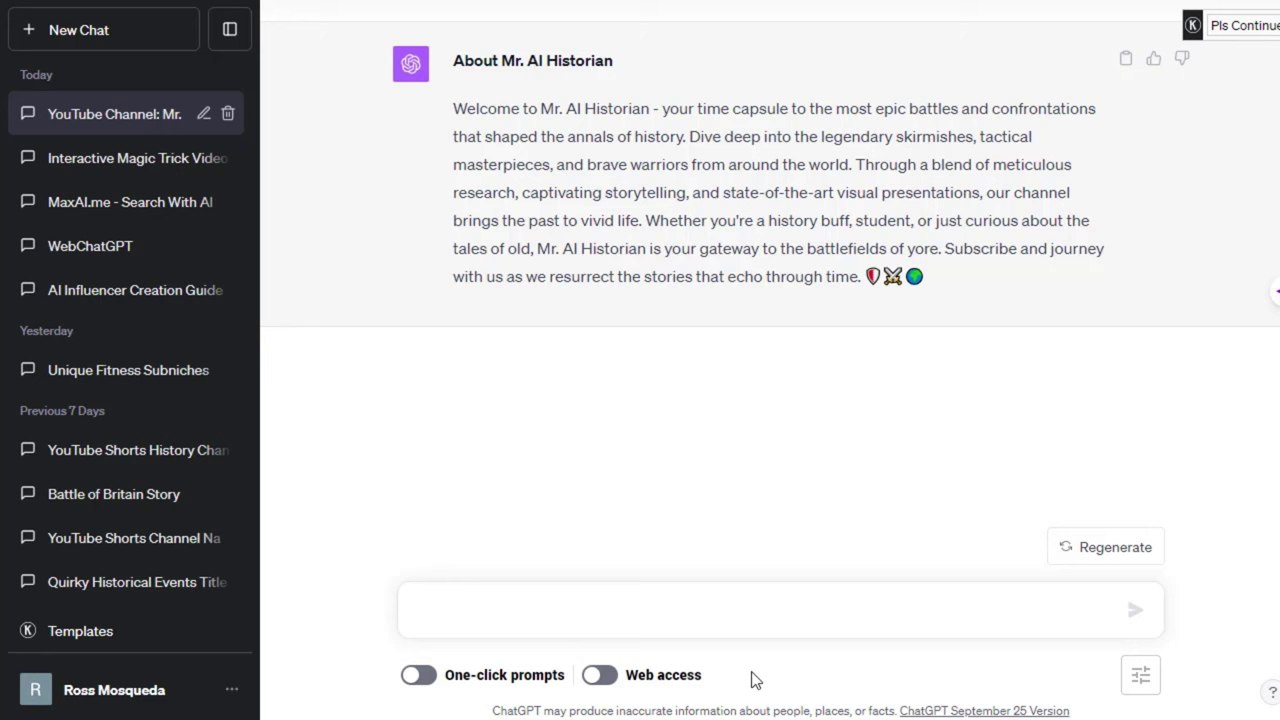
click(473, 609)
text(Can you give me 50 possible titles of legendary battles from around the world? Since titles play a crucial role in a video getting tons of views or even going viral, I want the titles and their respective subtitles to be attention-grabbing. I want YouTube viewers to stop scrolling the minute they see one of my titles. Please give me 50 to start.)
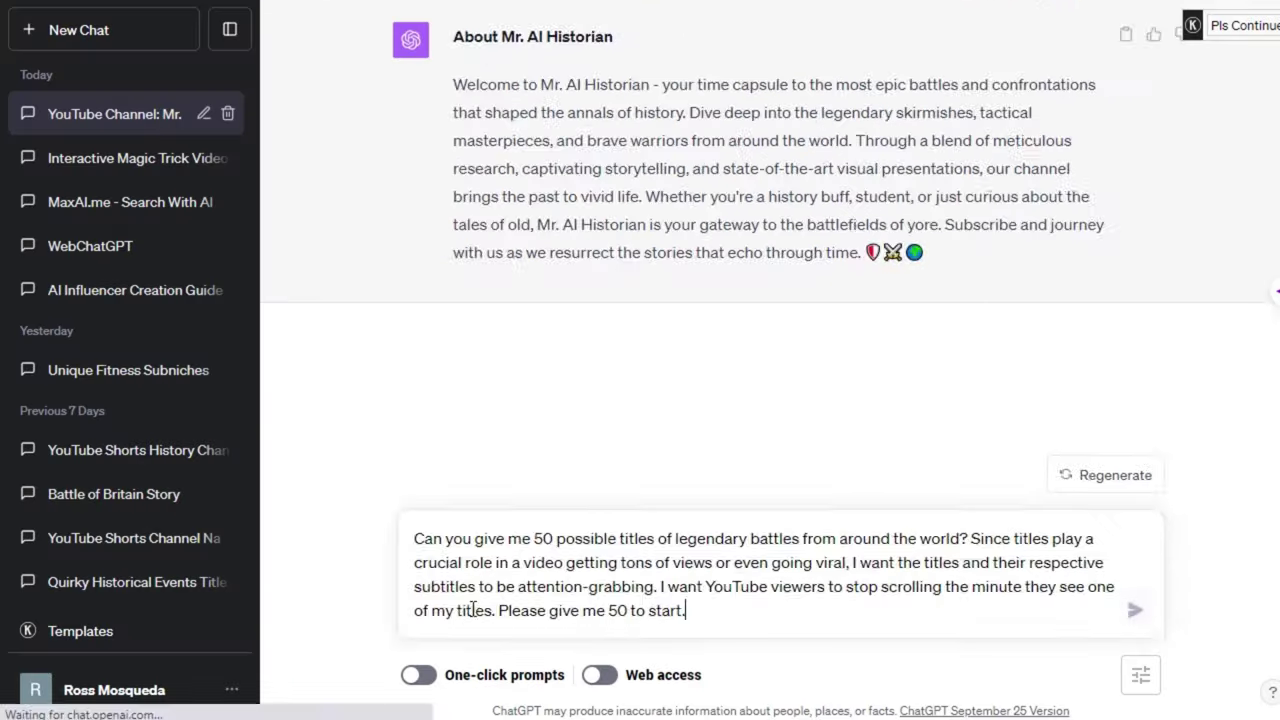
key(Return)
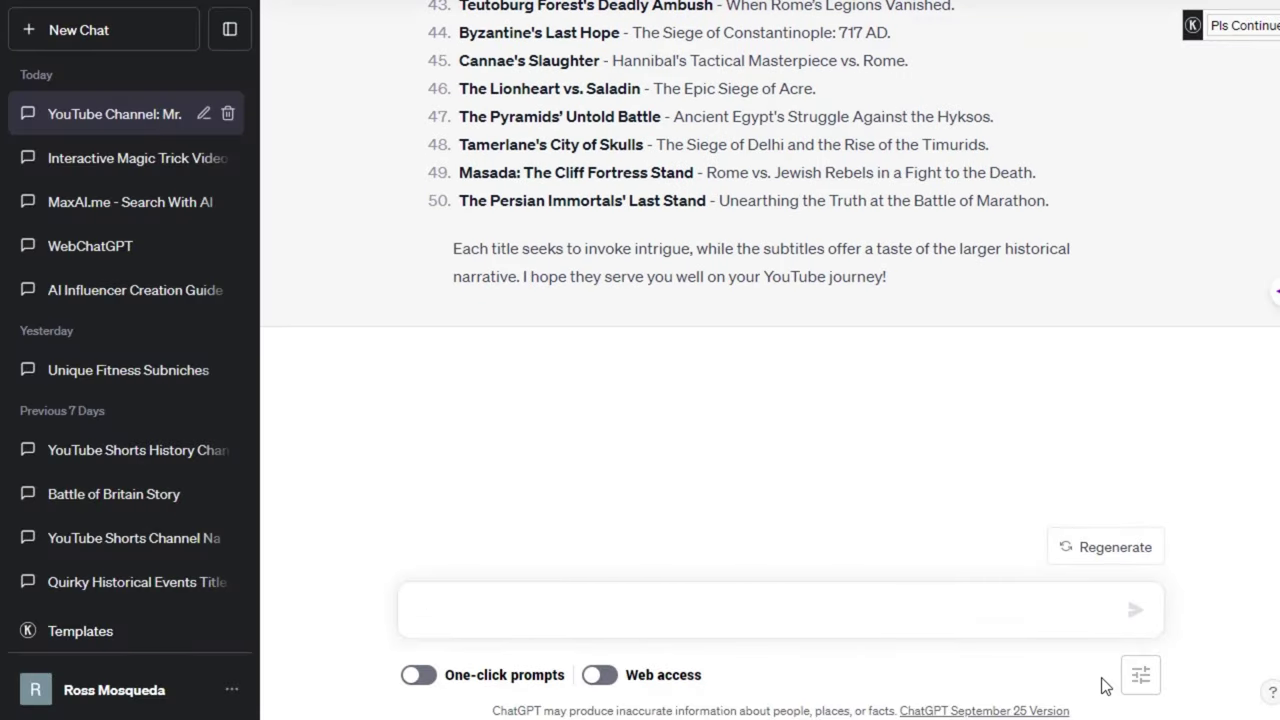
scroll(830, 454, up, 10)
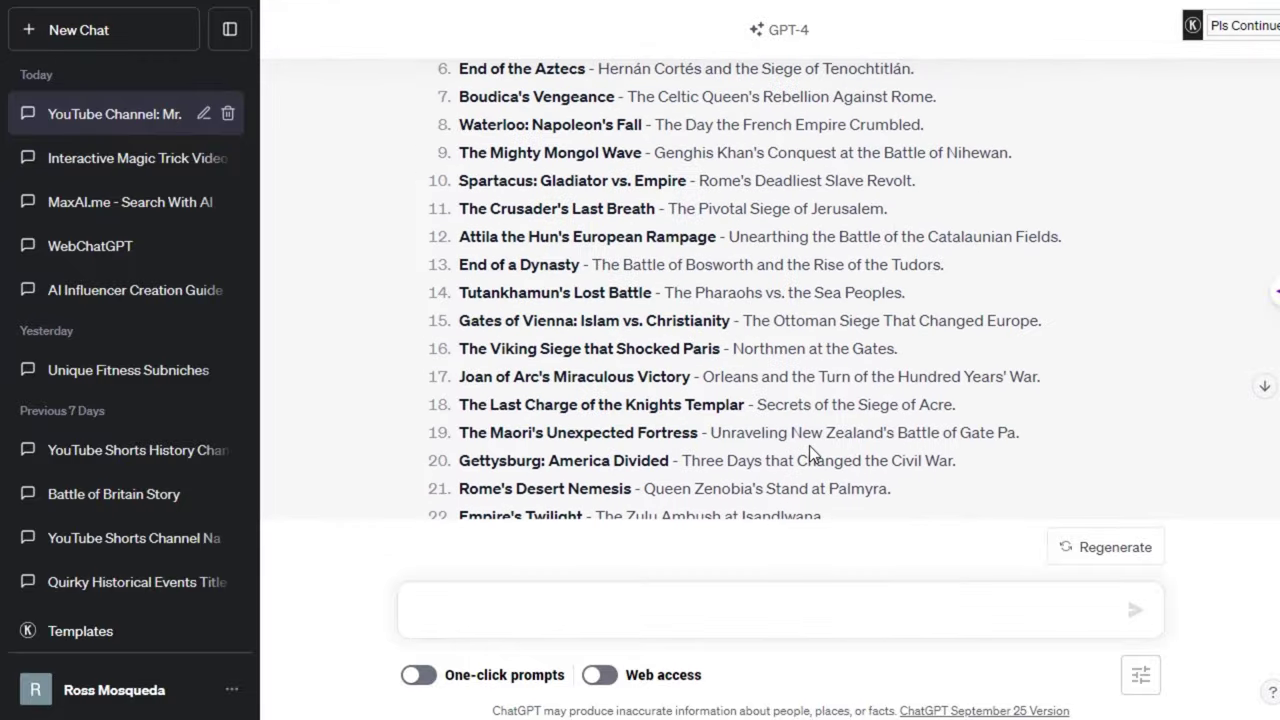
scroll(810, 454, up, 5)
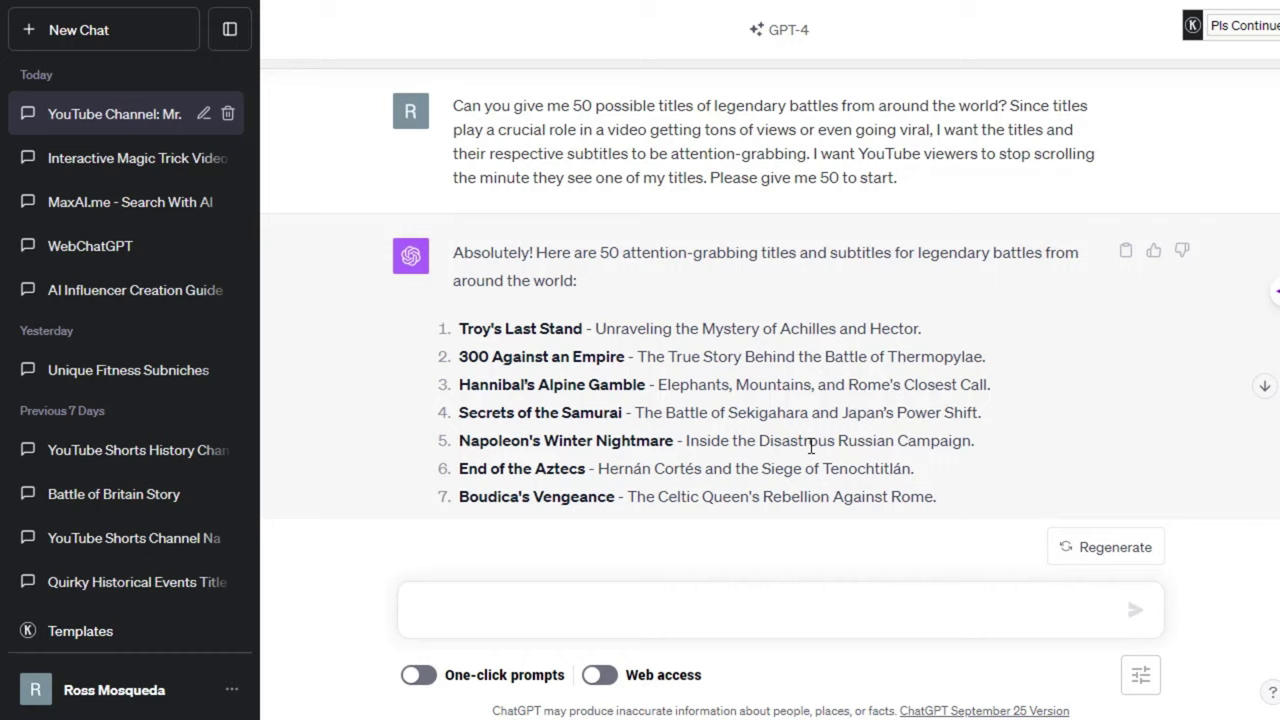
scroll(811, 448, down, 1)
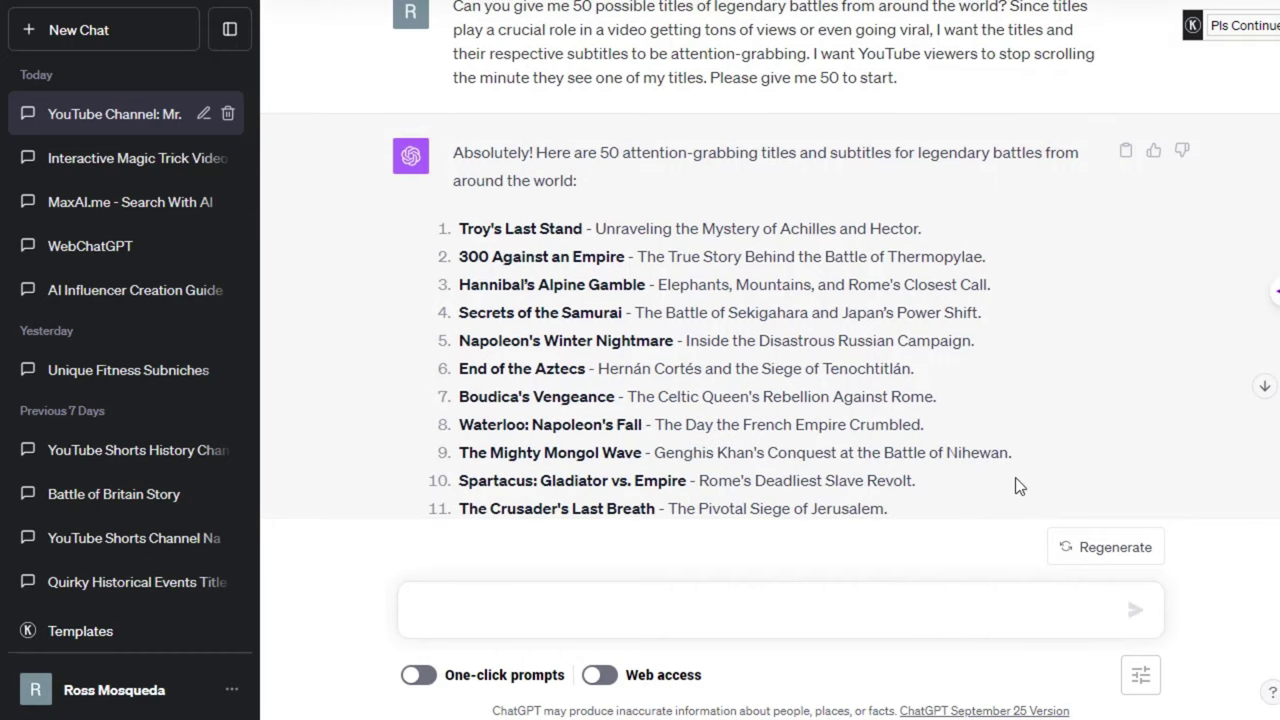
scroll(986, 457, down, 4)
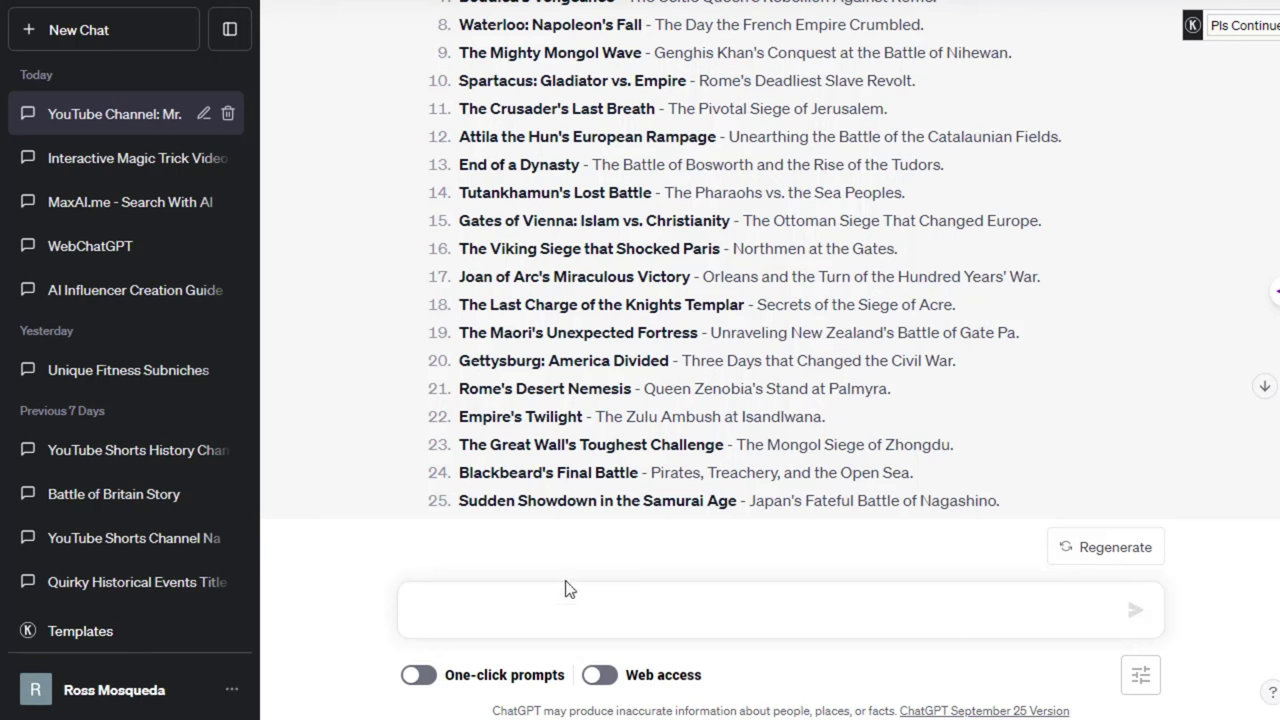
Step: Review the Rubicon prompt and the one-paragraph Caesar narration script without visual suggestions
click(526, 604)
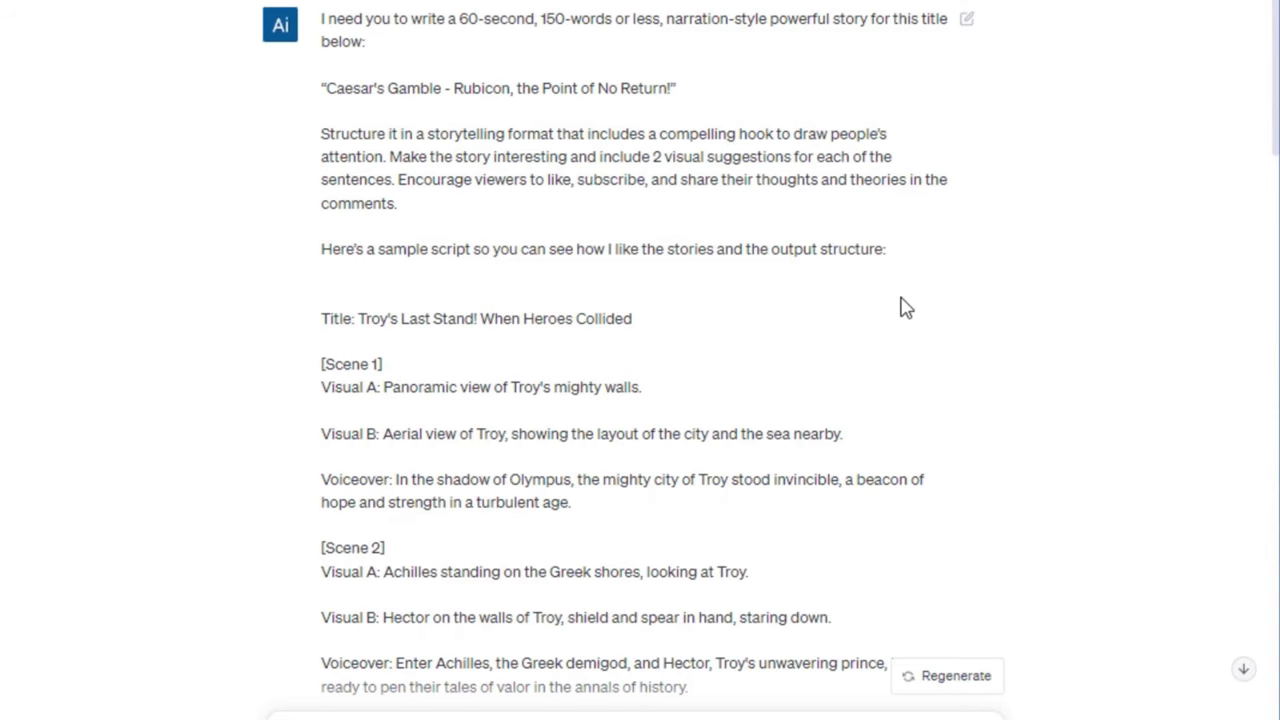
scroll(905, 307, down, 5)
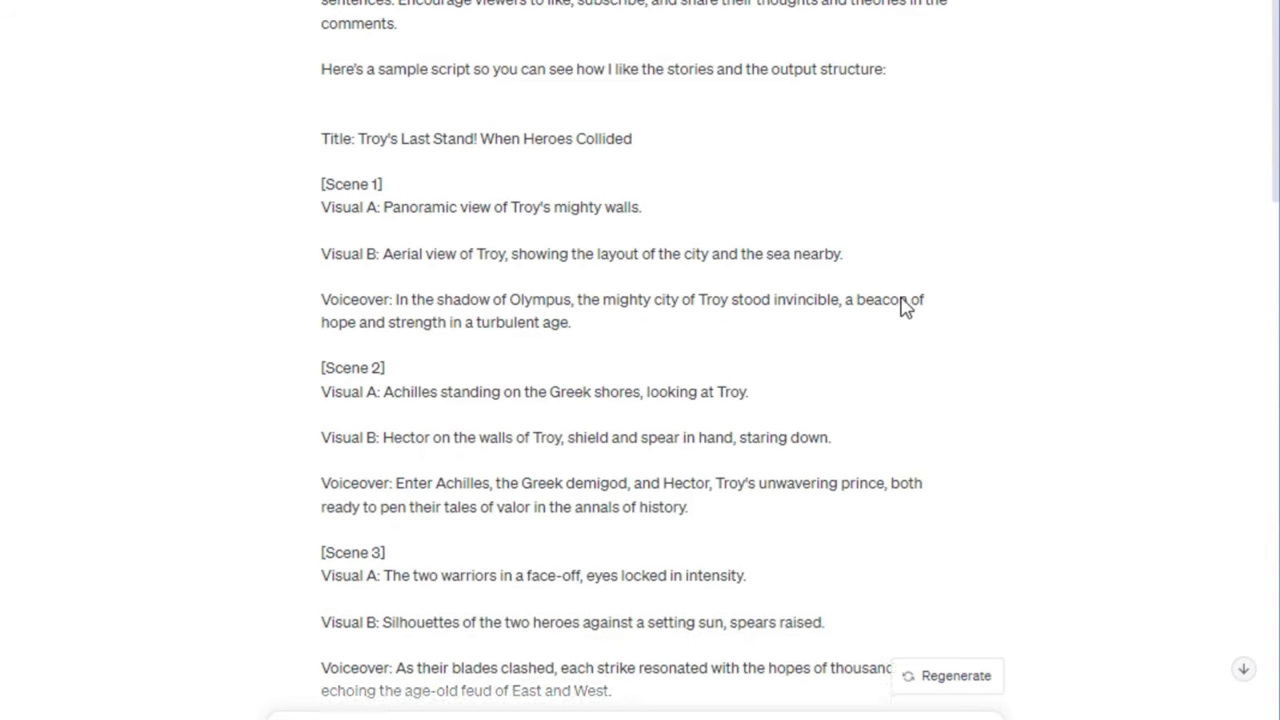
scroll(905, 307, down, 3)
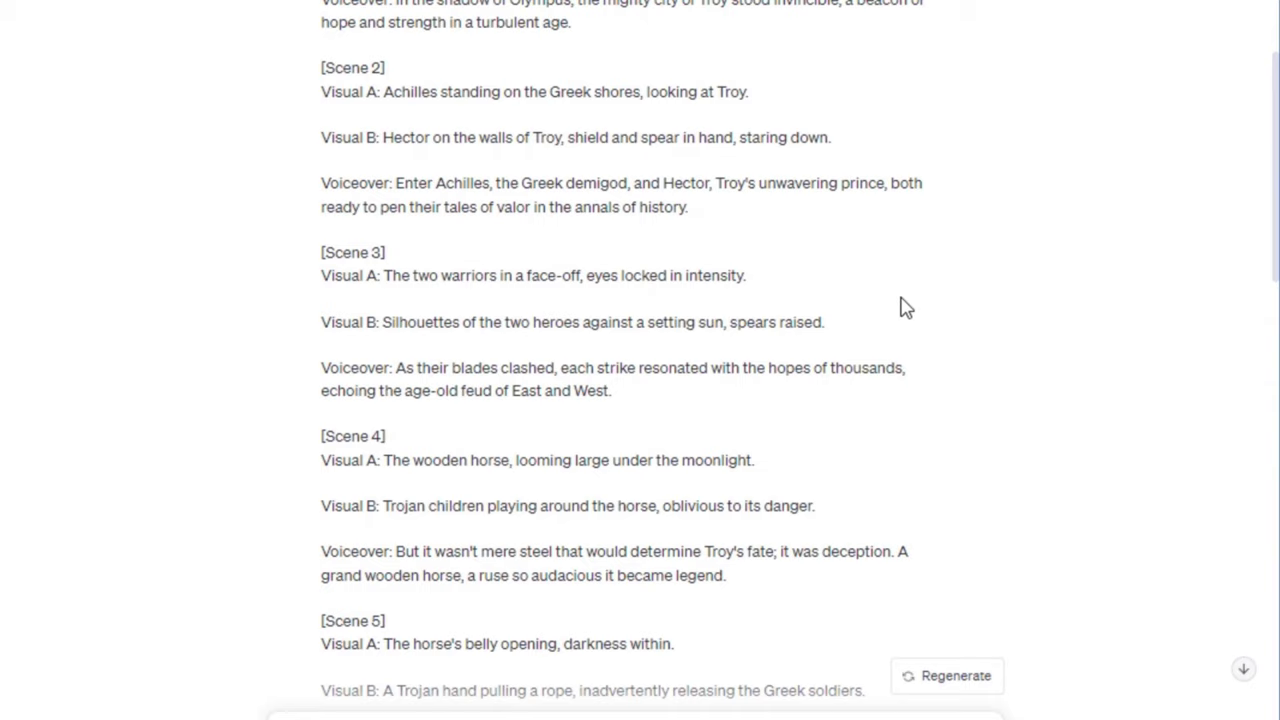
scroll(905, 307, down, 3)
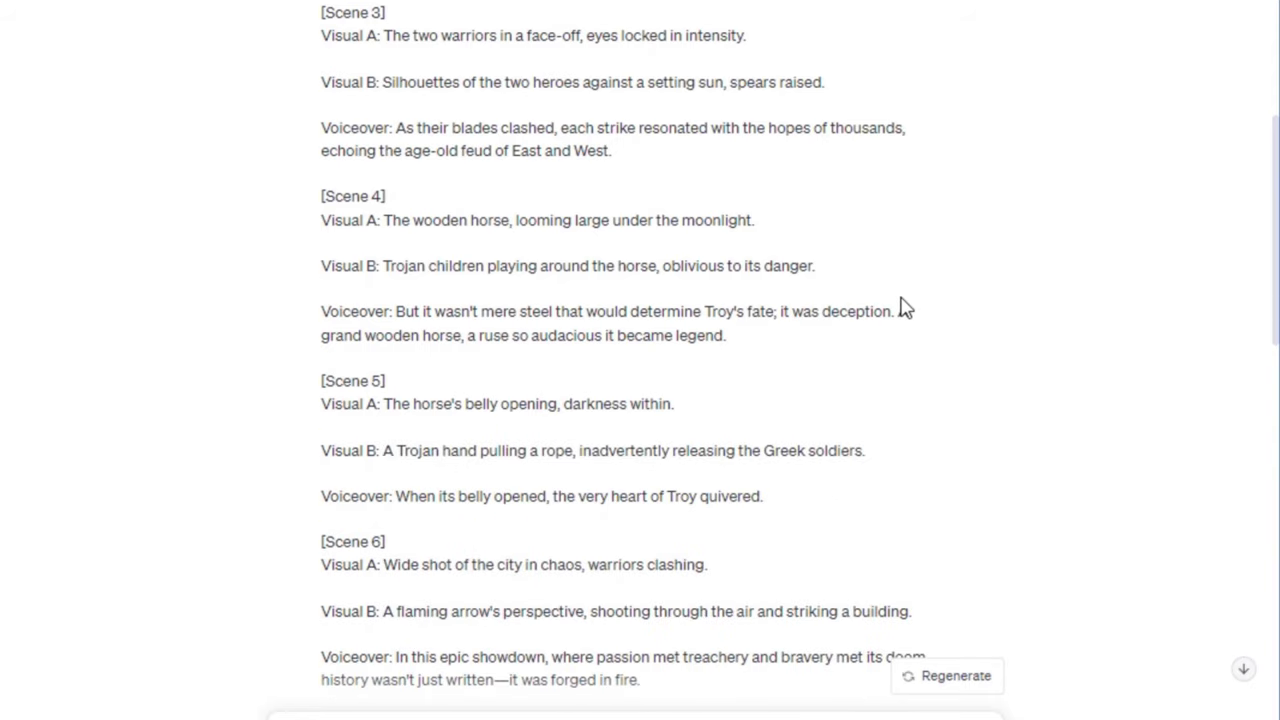
scroll(905, 307, down, 2)
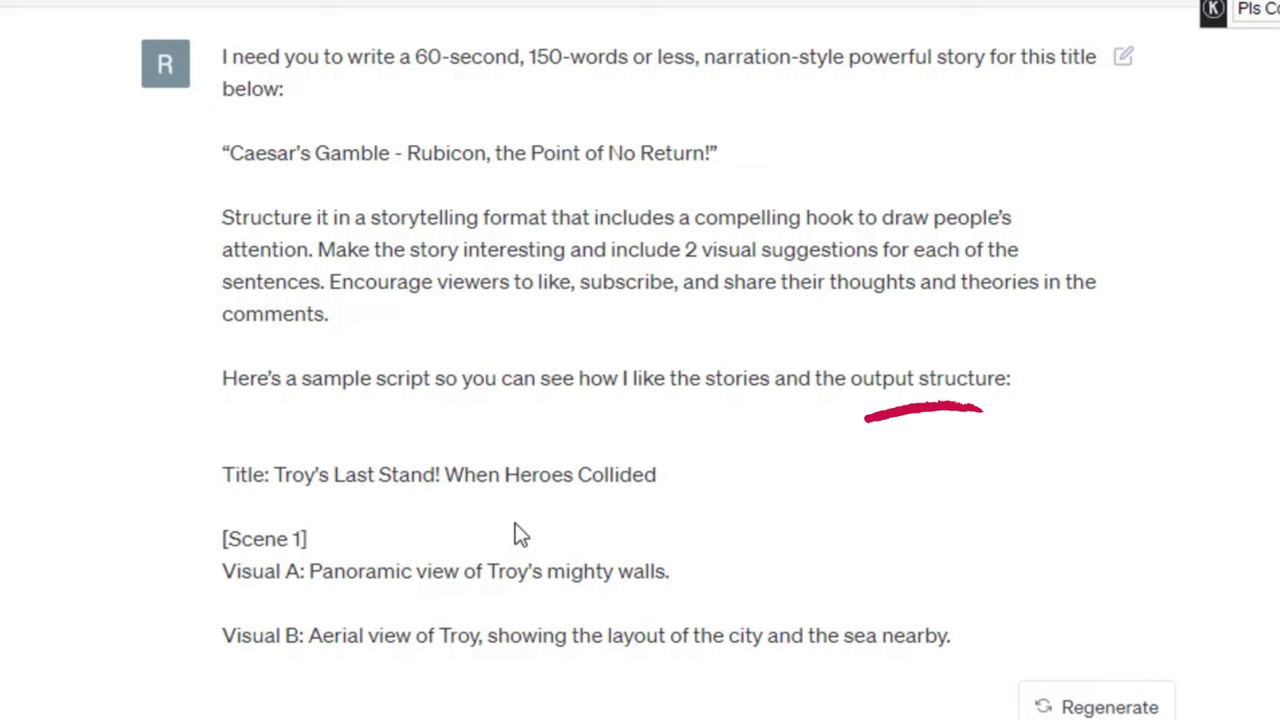
scroll(423, 457, down, 3)
scroll(668, 352, up, 4)
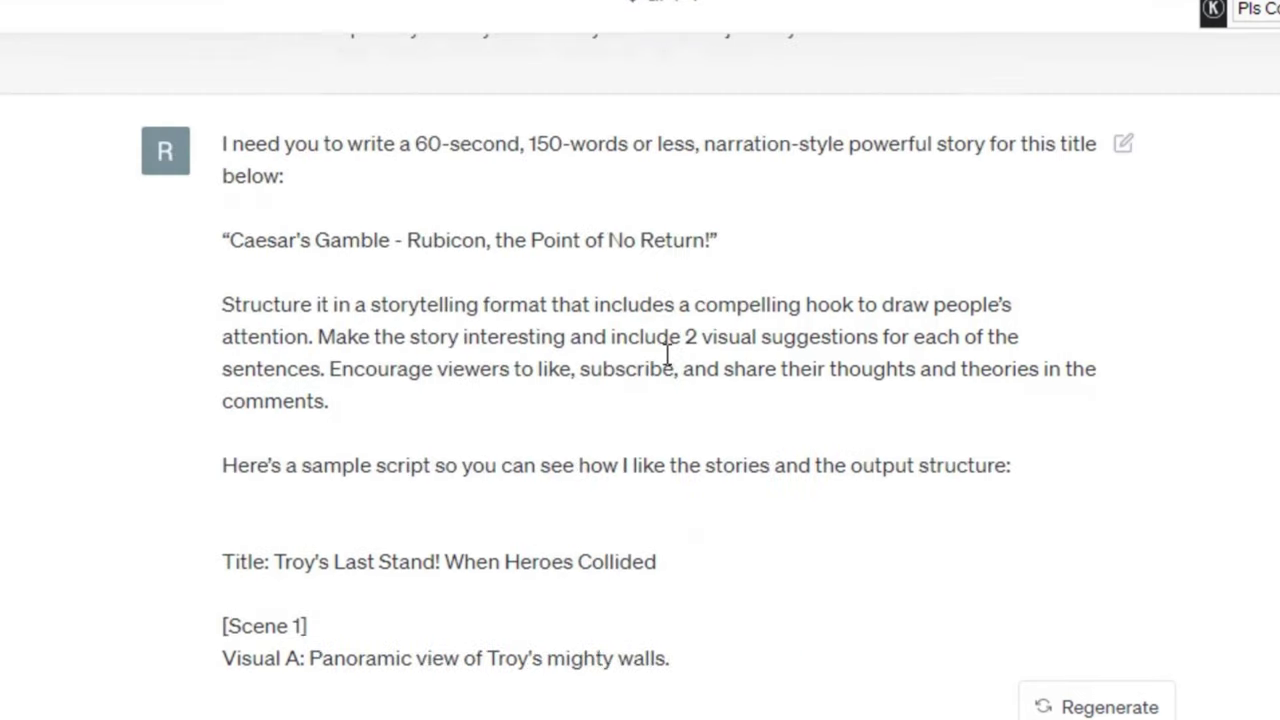
scroll(668, 352, down, 5)
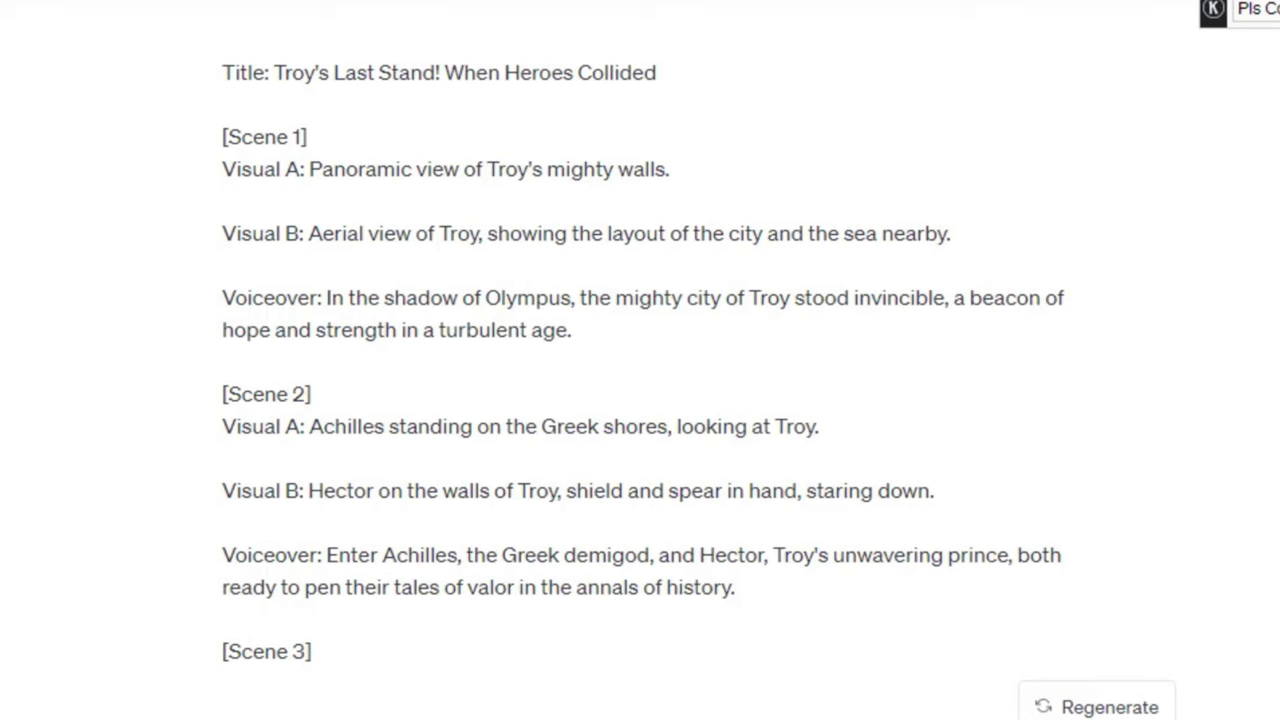
right_click(216, 251)
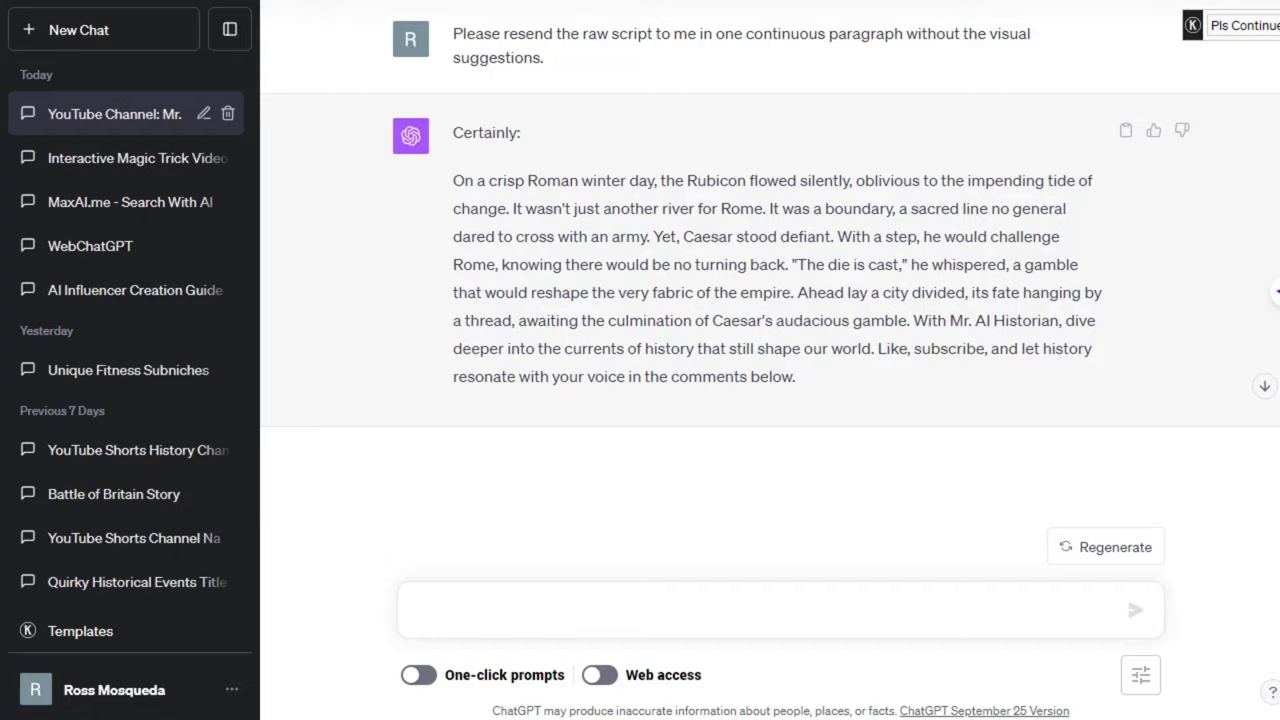
Step: Send the pasted request for an exciting Rubicon video description with hashtags
text(Please write a short description for this video so I can use it for YouTube. Also, make sure to invite people to like the video, subscribe for more videos, and to turn on notification. Make it exciting.)
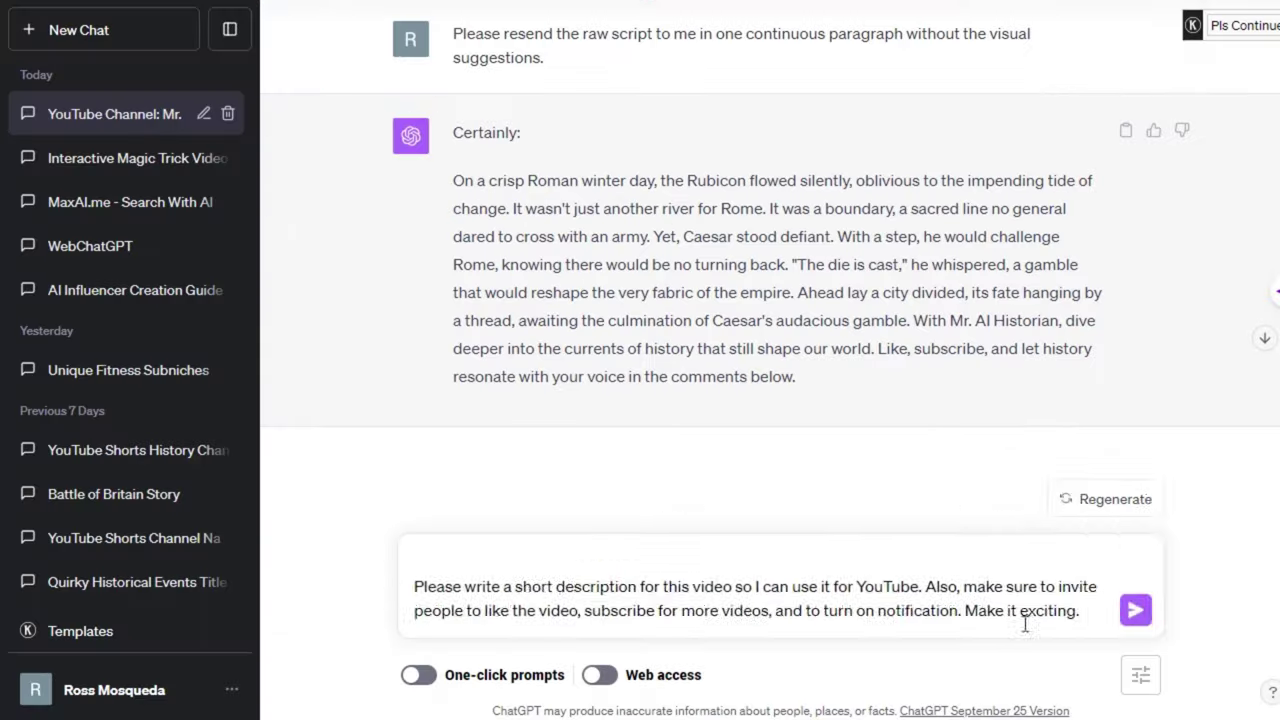
key(Return)
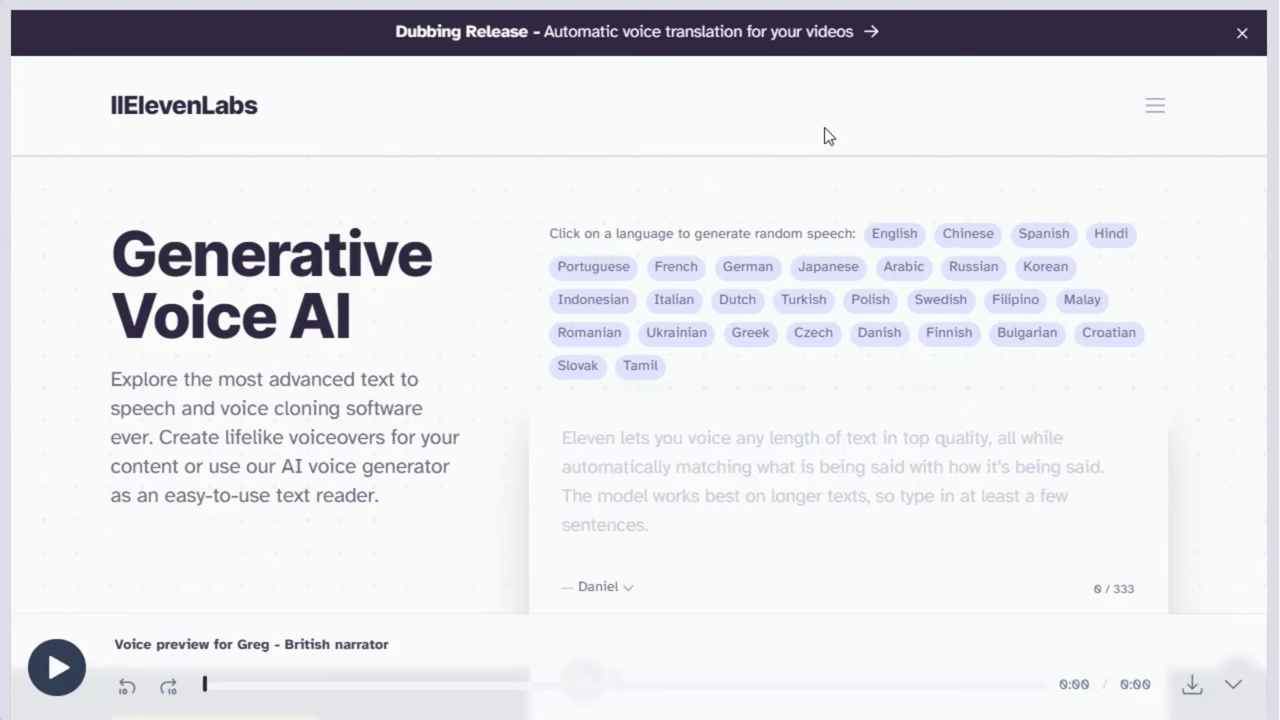
Step: Open the ElevenLabs sign-up form, leaving the product-updates checkbox ticked
scroll(513, 300, down, 2)
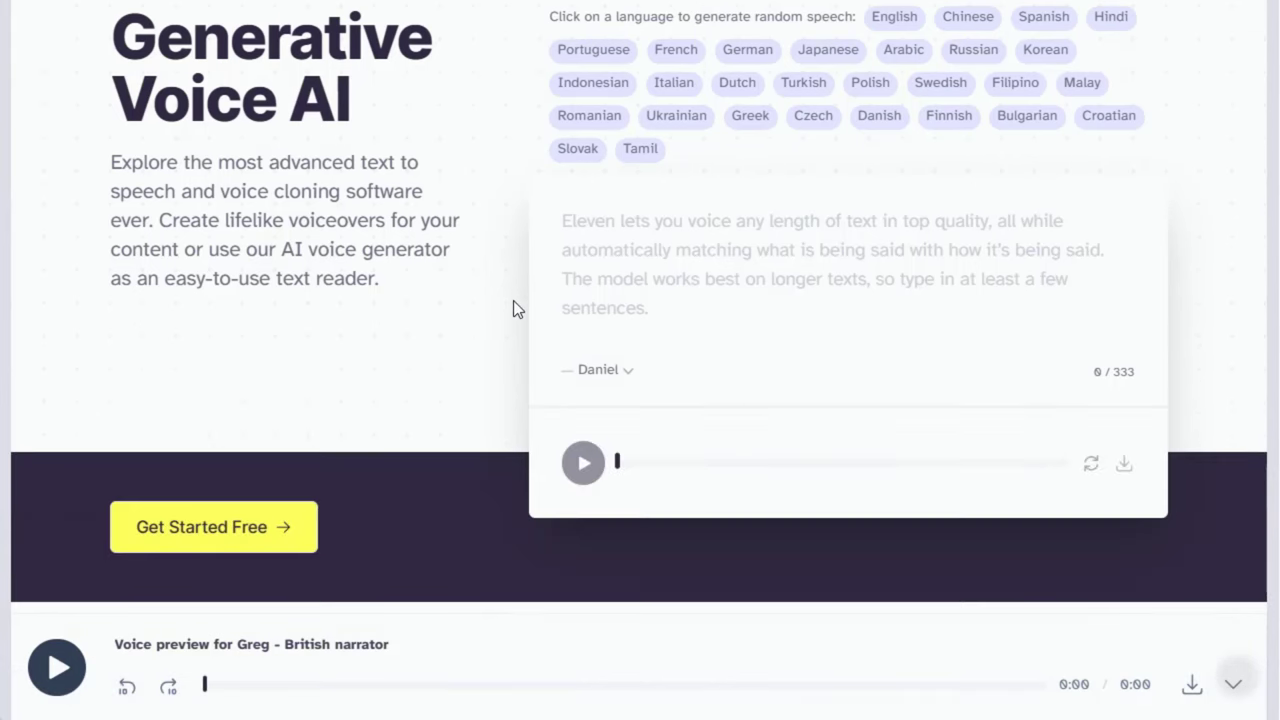
scroll(513, 300, down, 2)
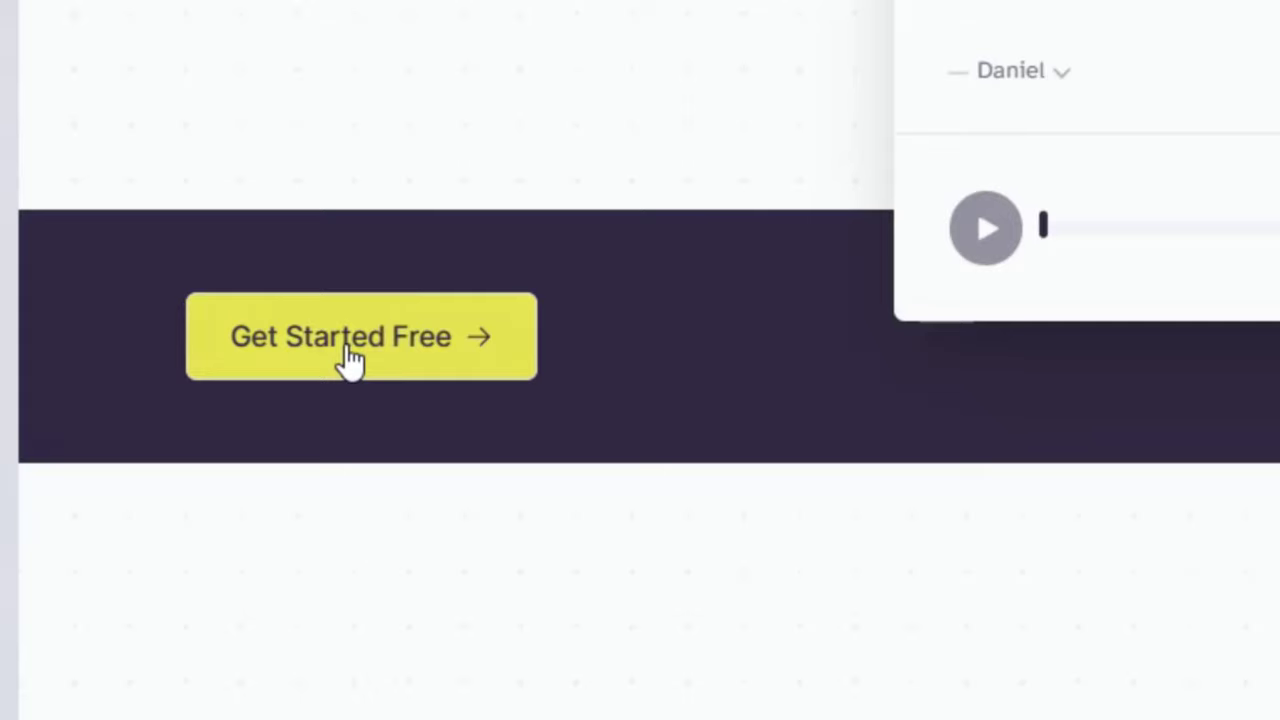
click(350, 360)
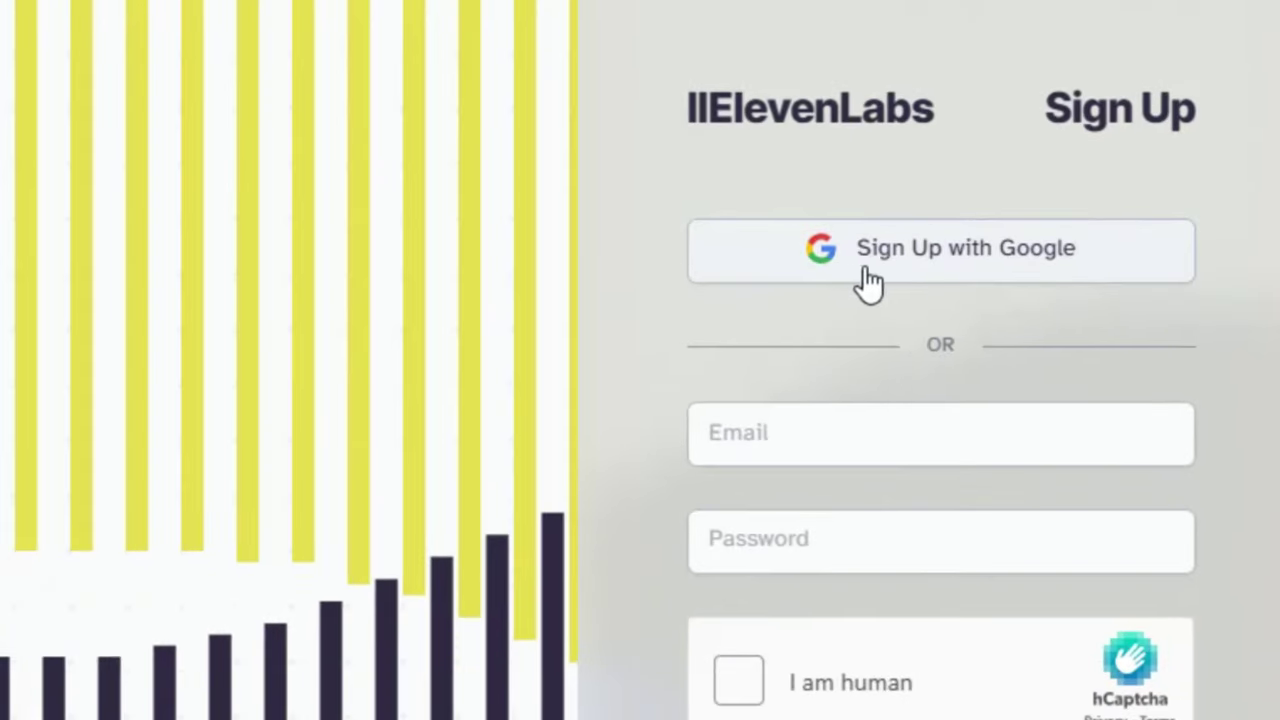
scroll(800, 280, down, 4)
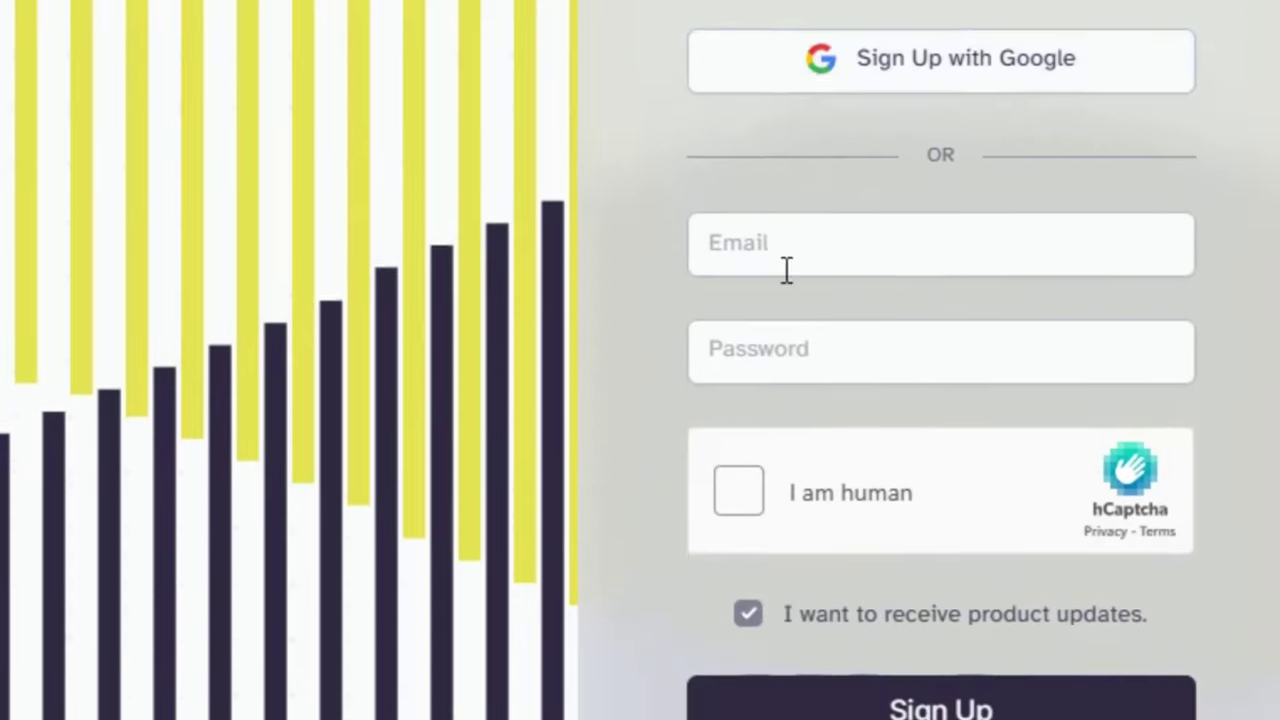
click(729, 416)
click(727, 420)
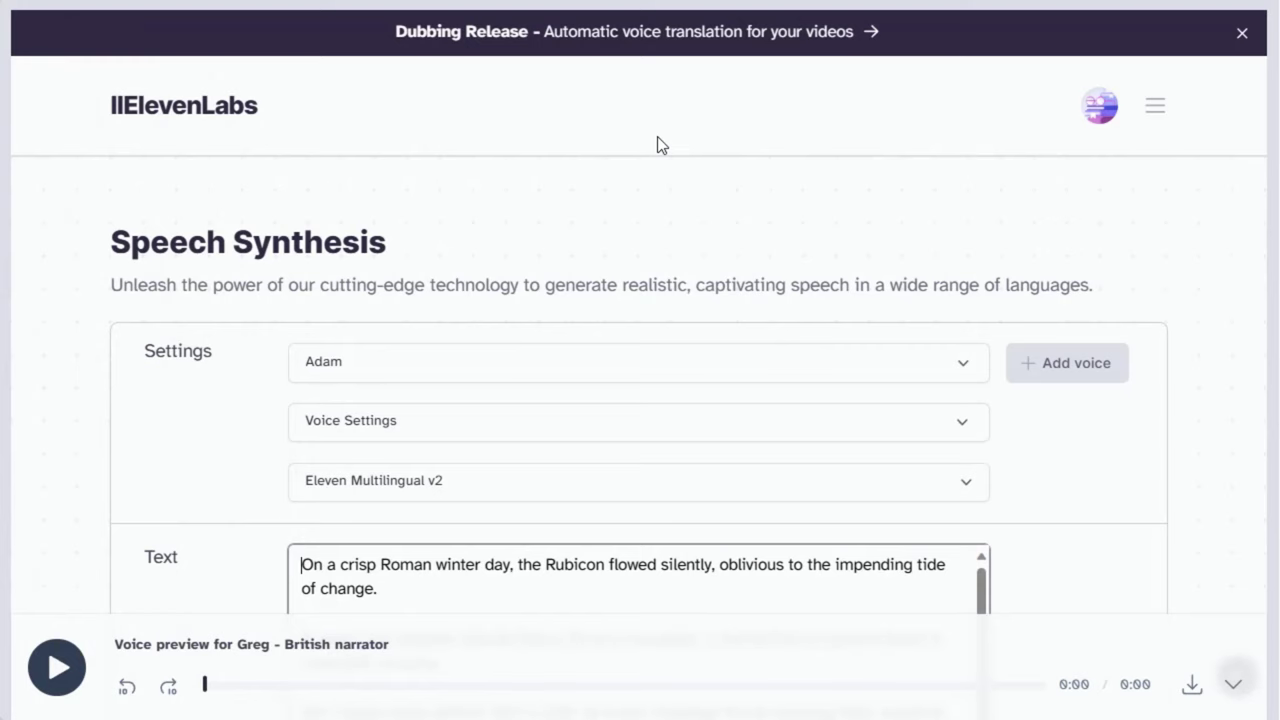
Step: Go to the Voice Library and filter it to Narrative & Story voices
click(1155, 105)
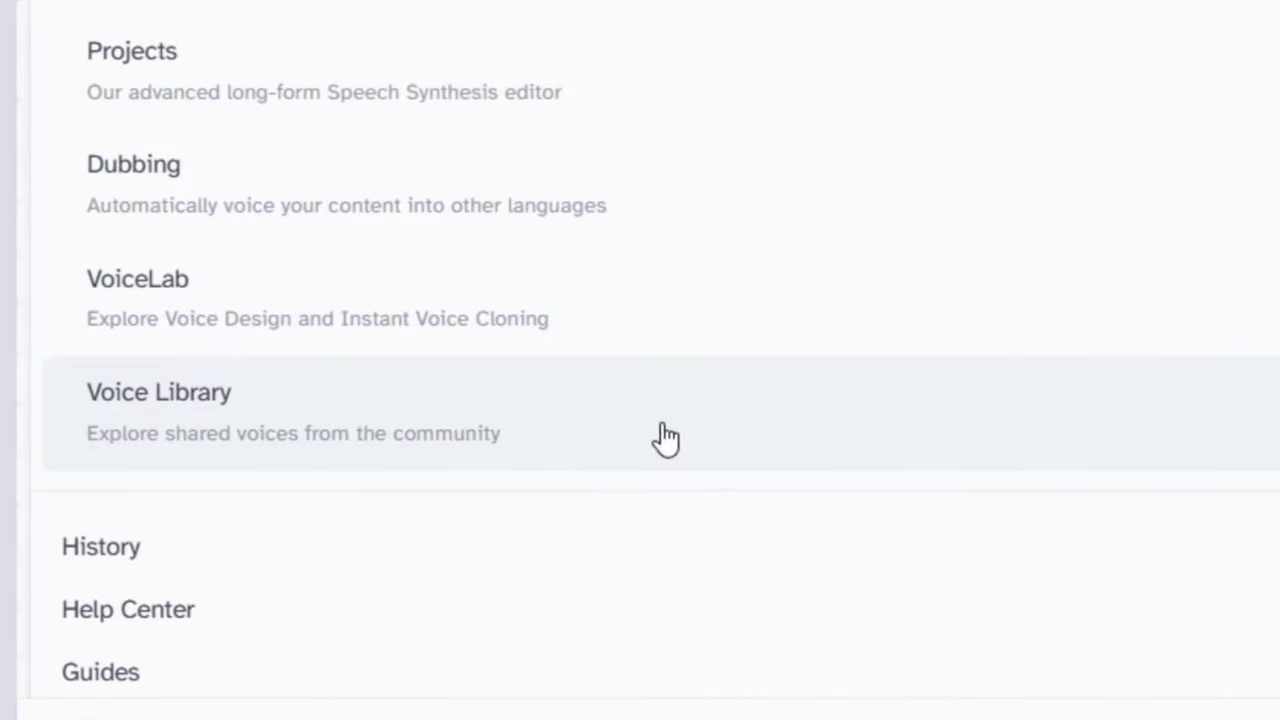
click(600, 436)
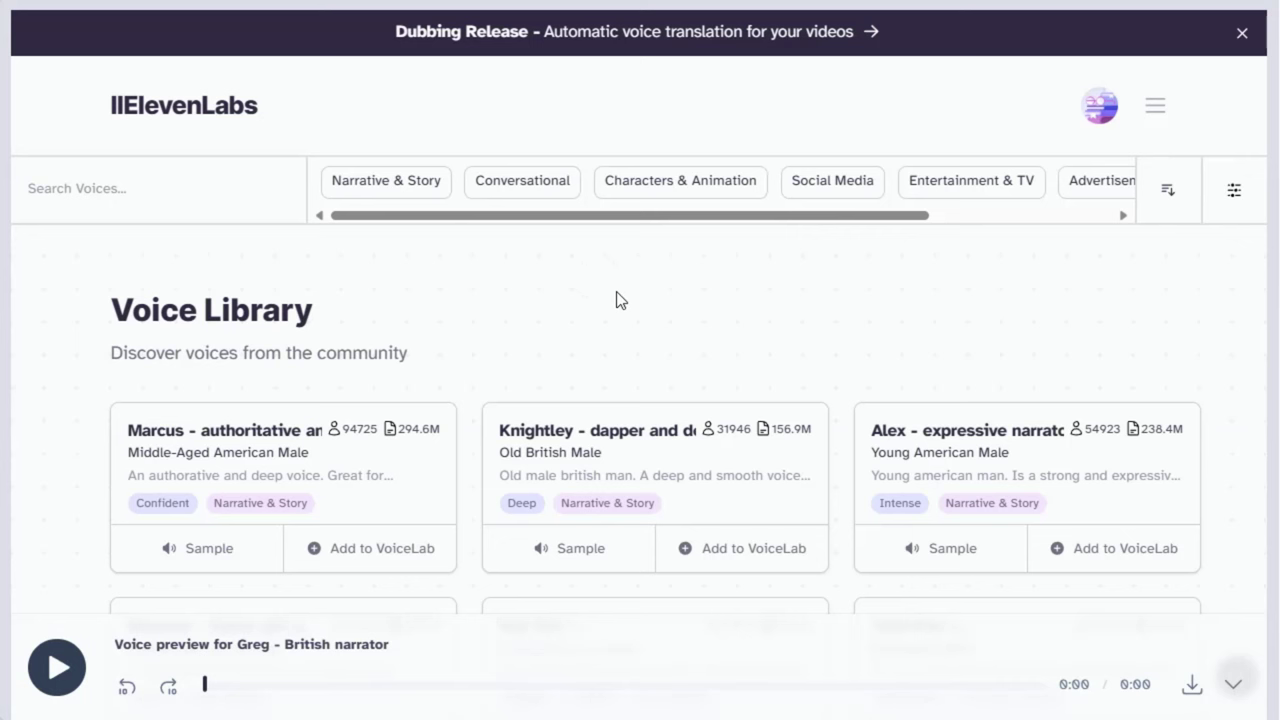
scroll(1216, 307, down, 4)
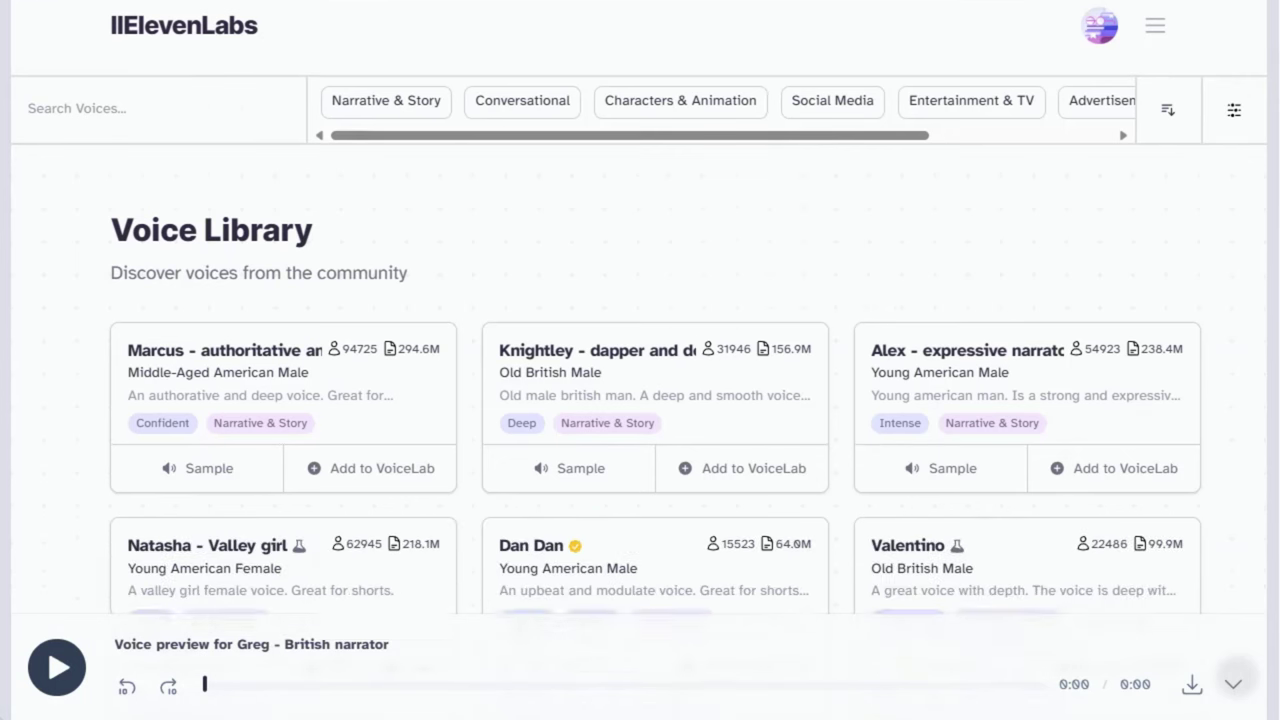
scroll(655, 341, down, 3)
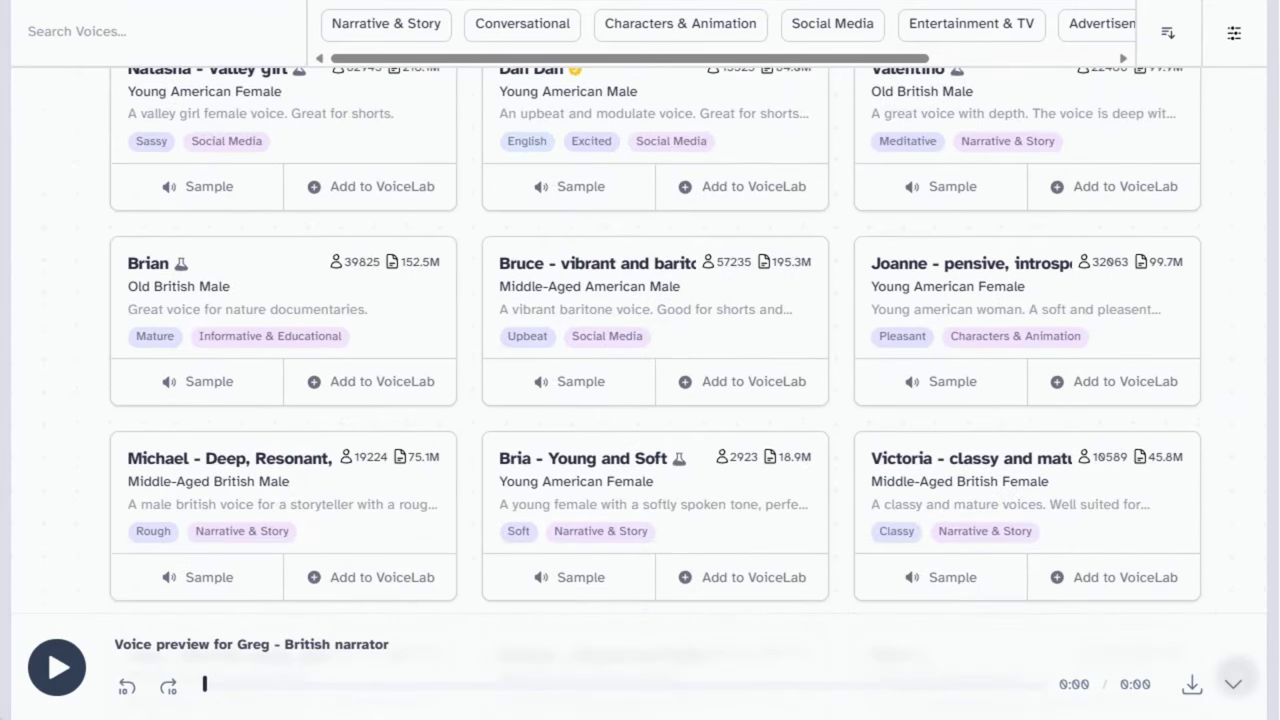
scroll(1277, 427, down, 3)
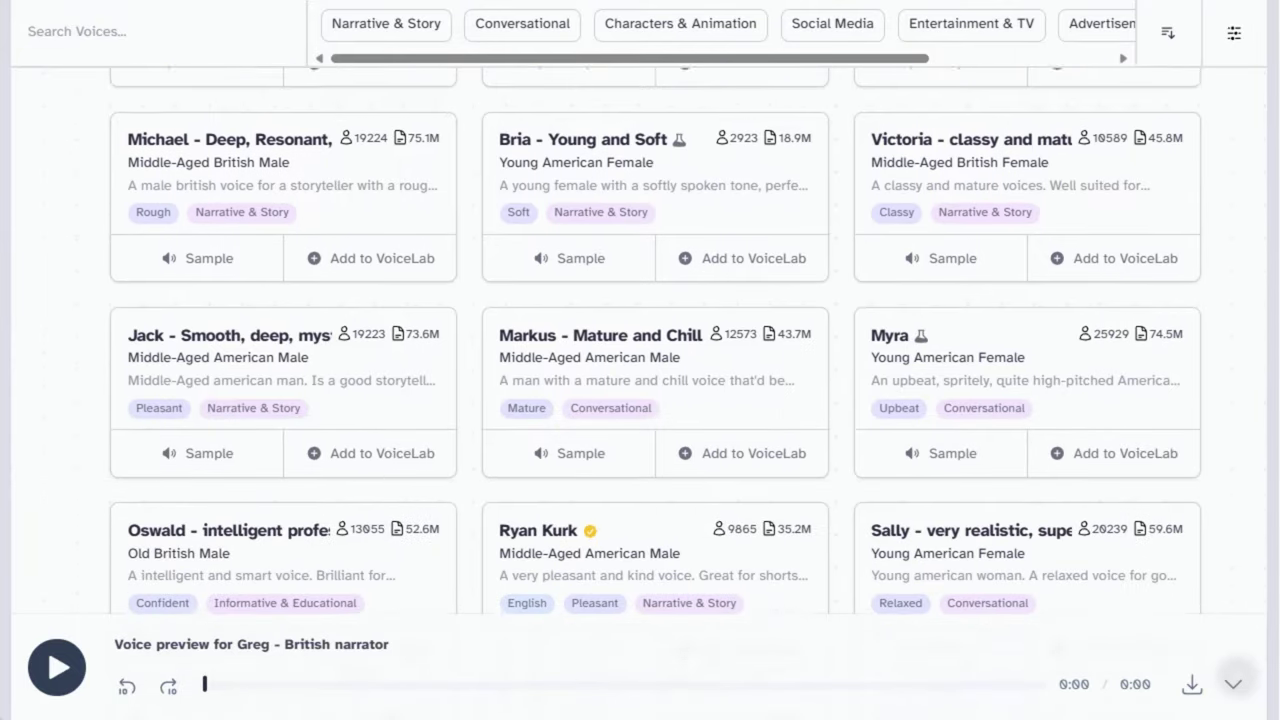
scroll(1277, 427, up, 10)
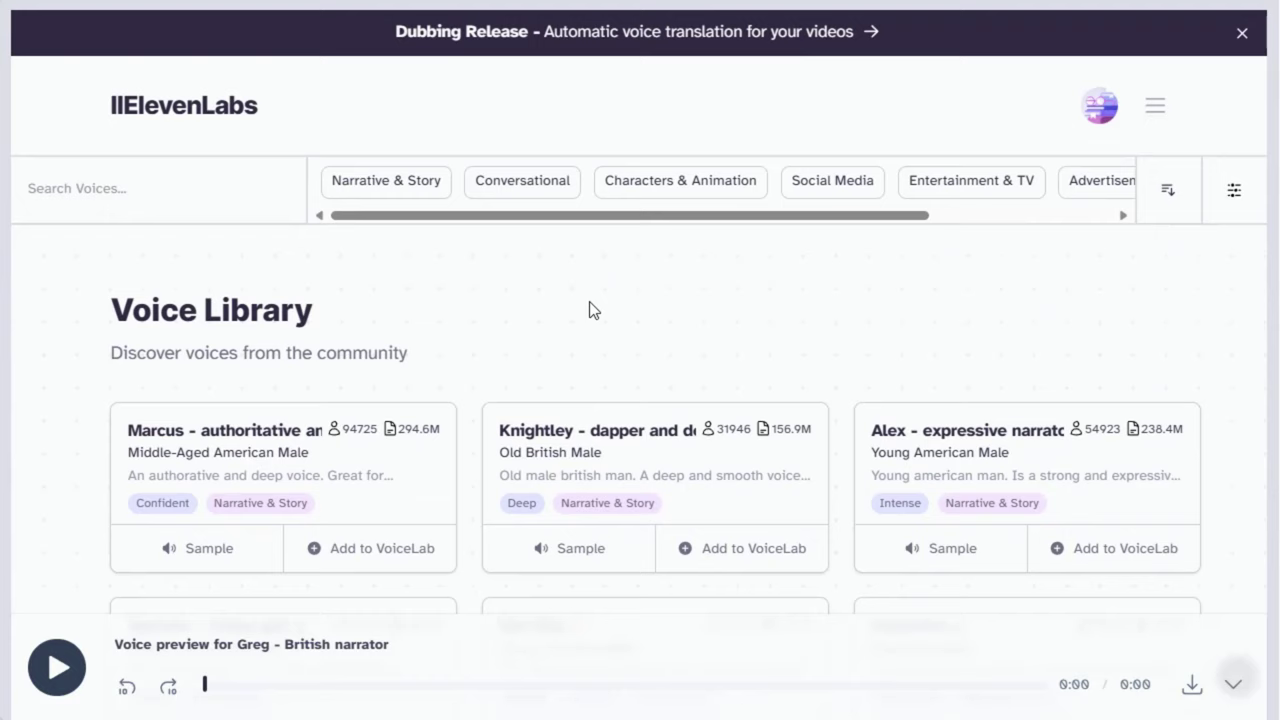
click(382, 186)
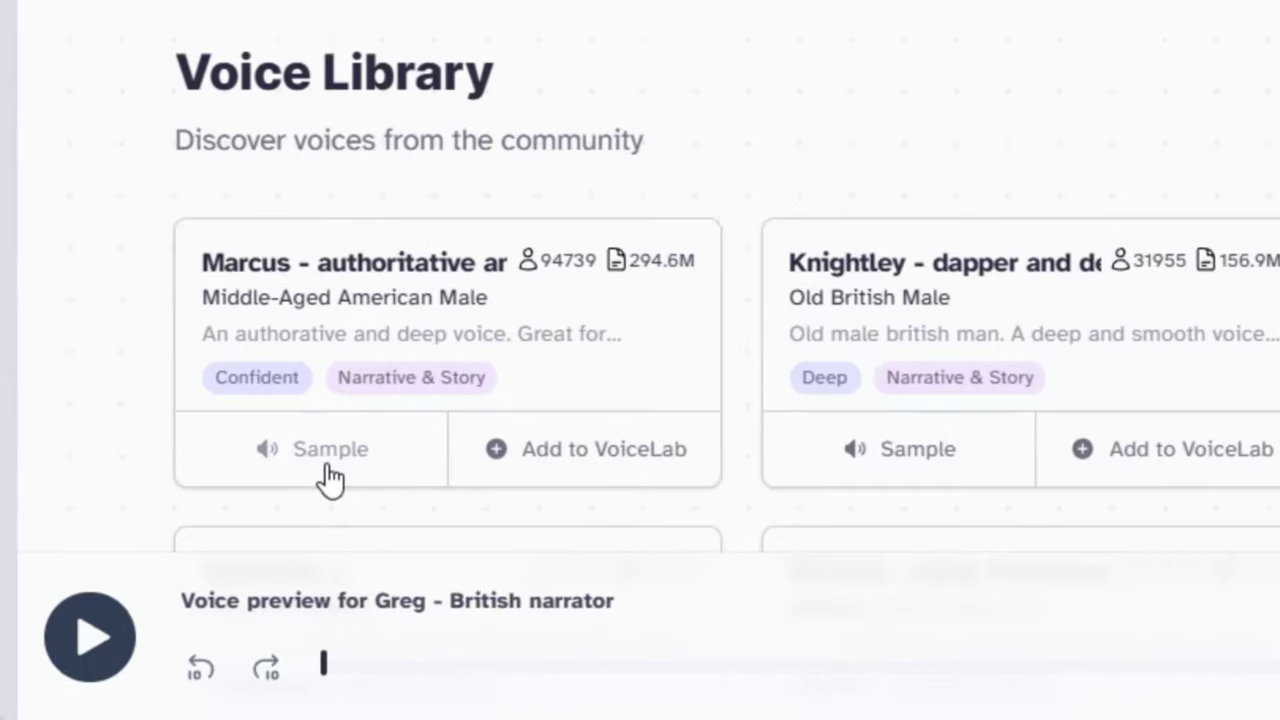
Step: Play the Marcus, Knightley, Alex, Readwell, Matthew and Neal voice samples
click(330, 478)
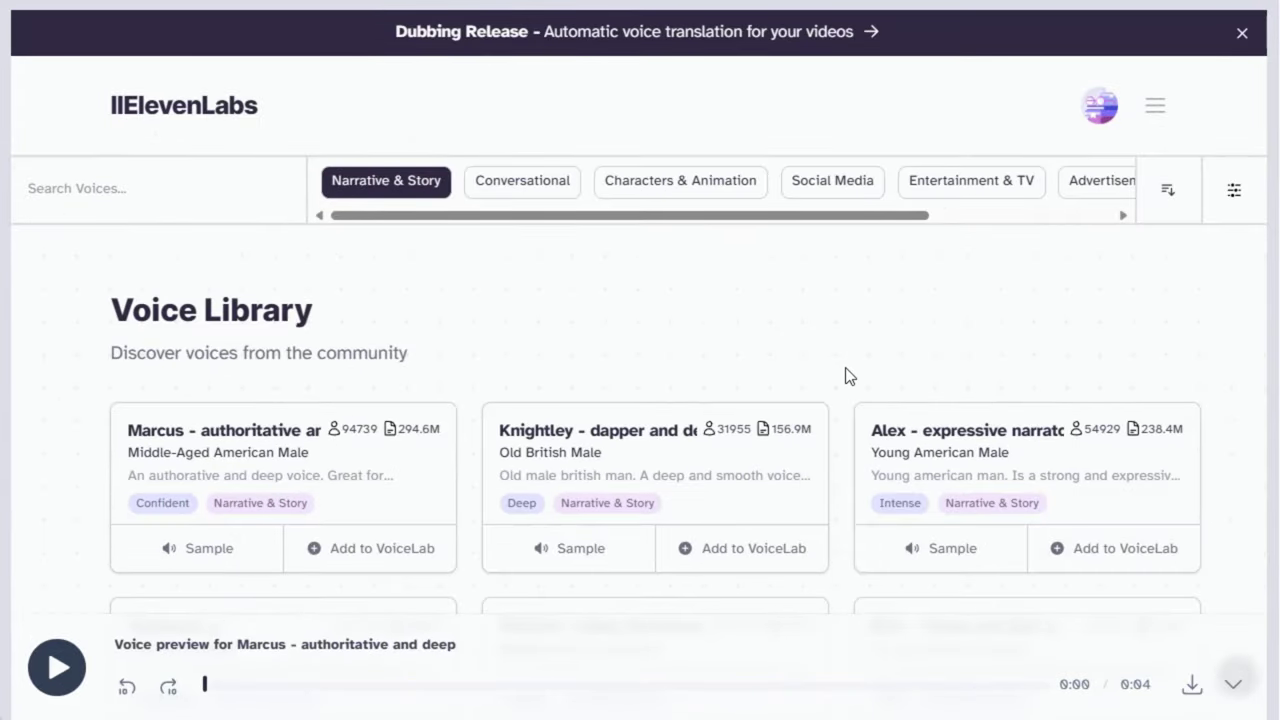
scroll(844, 375, down, 3)
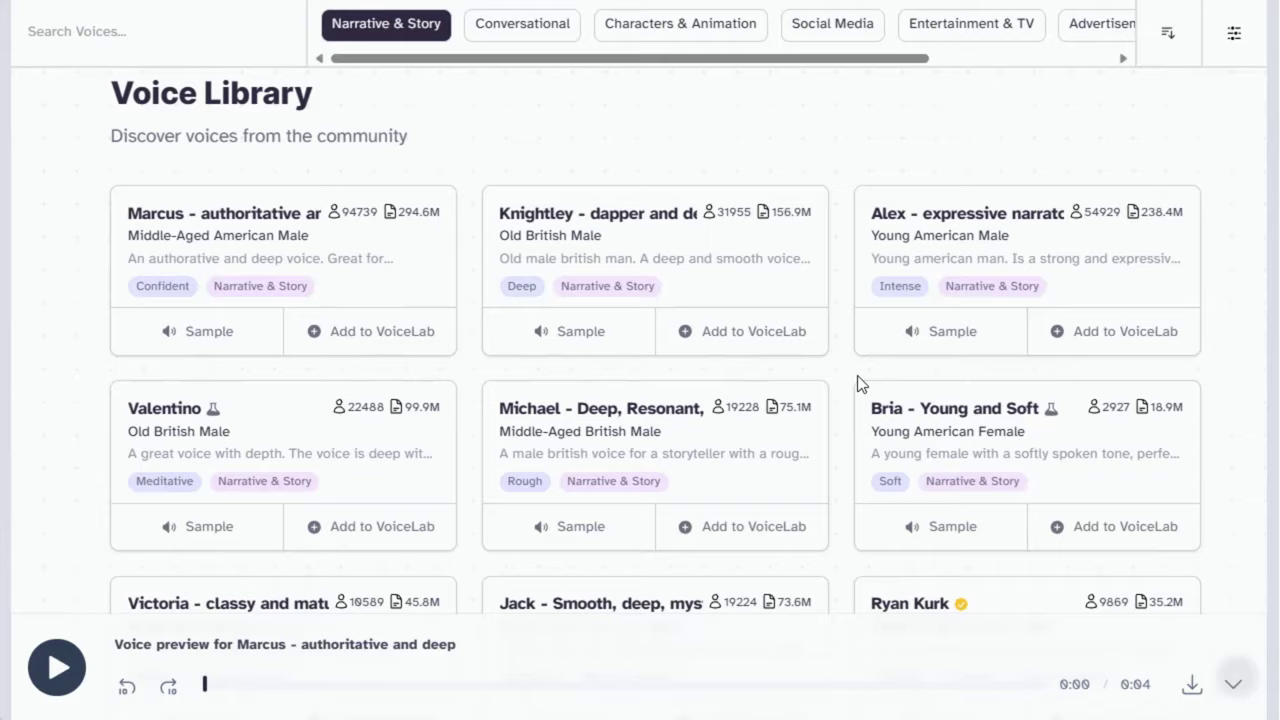
click(583, 223)
click(923, 223)
scroll(466, 477, down, 4)
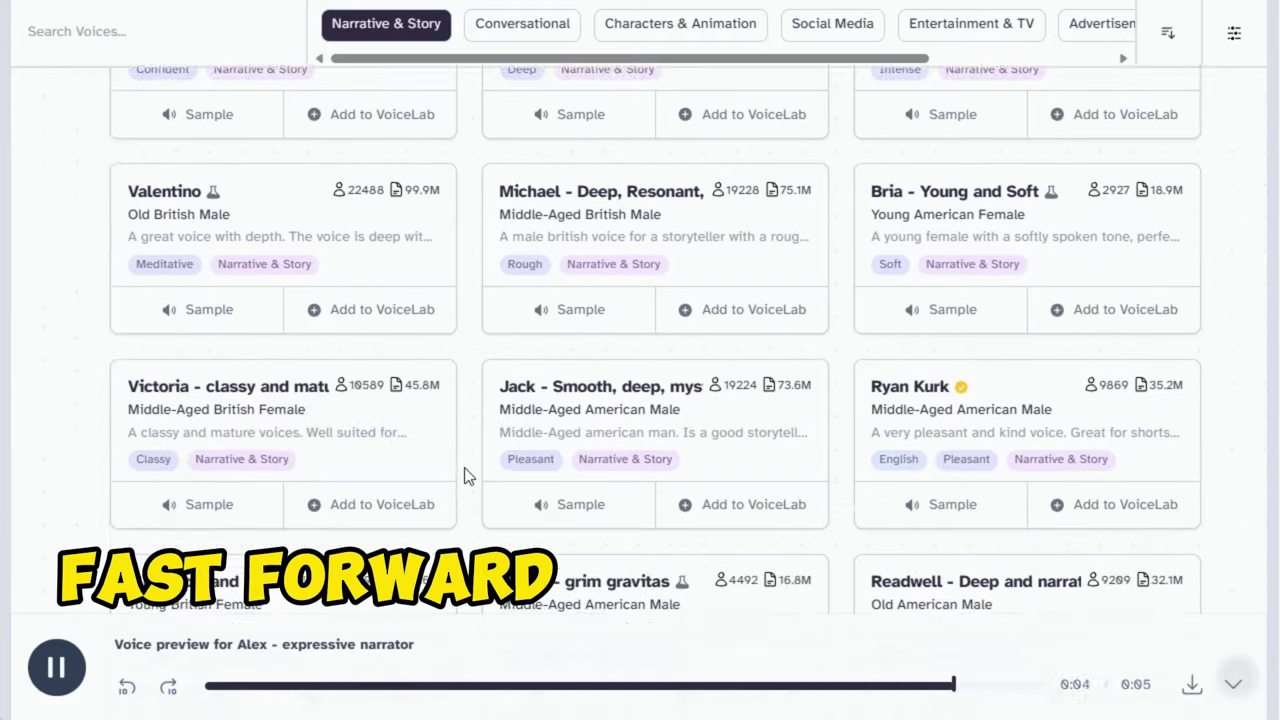
click(952, 375)
click(200, 570)
click(952, 570)
scroll(837, 594, down, 4)
Step: Play the Paddington, Aaryan, Russell, Daelin, George and Greg - British narrator samples
click(900, 331)
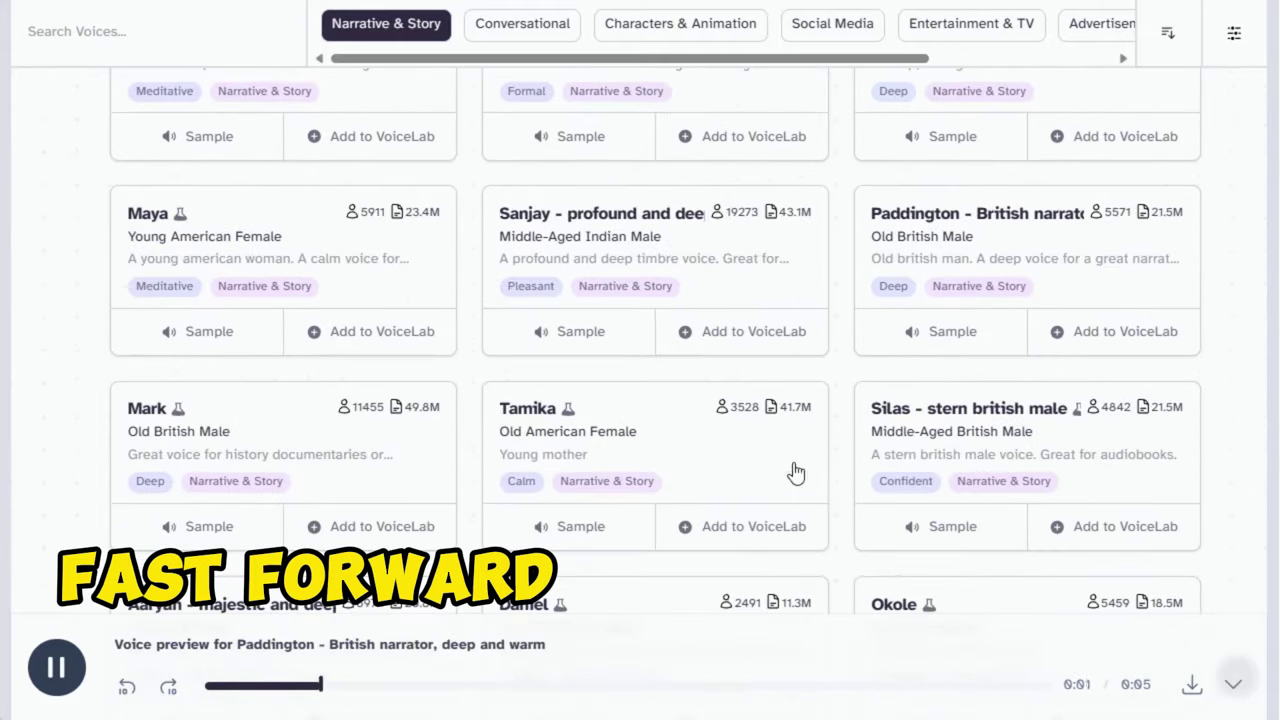
scroll(222, 400, down, 3)
click(222, 400)
scroll(463, 494, down, 3)
click(195, 266)
click(195, 463)
scroll(471, 486, down, 2)
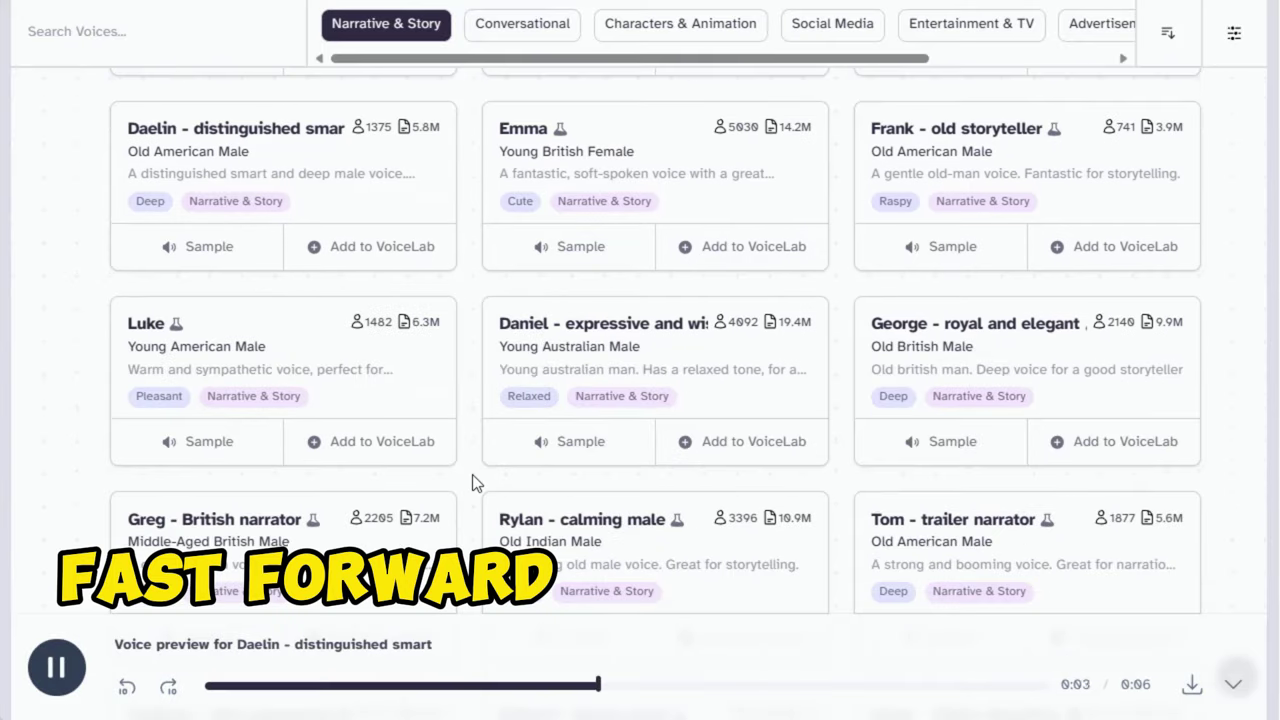
click(951, 440)
scroll(840, 527, down, 3)
click(210, 318)
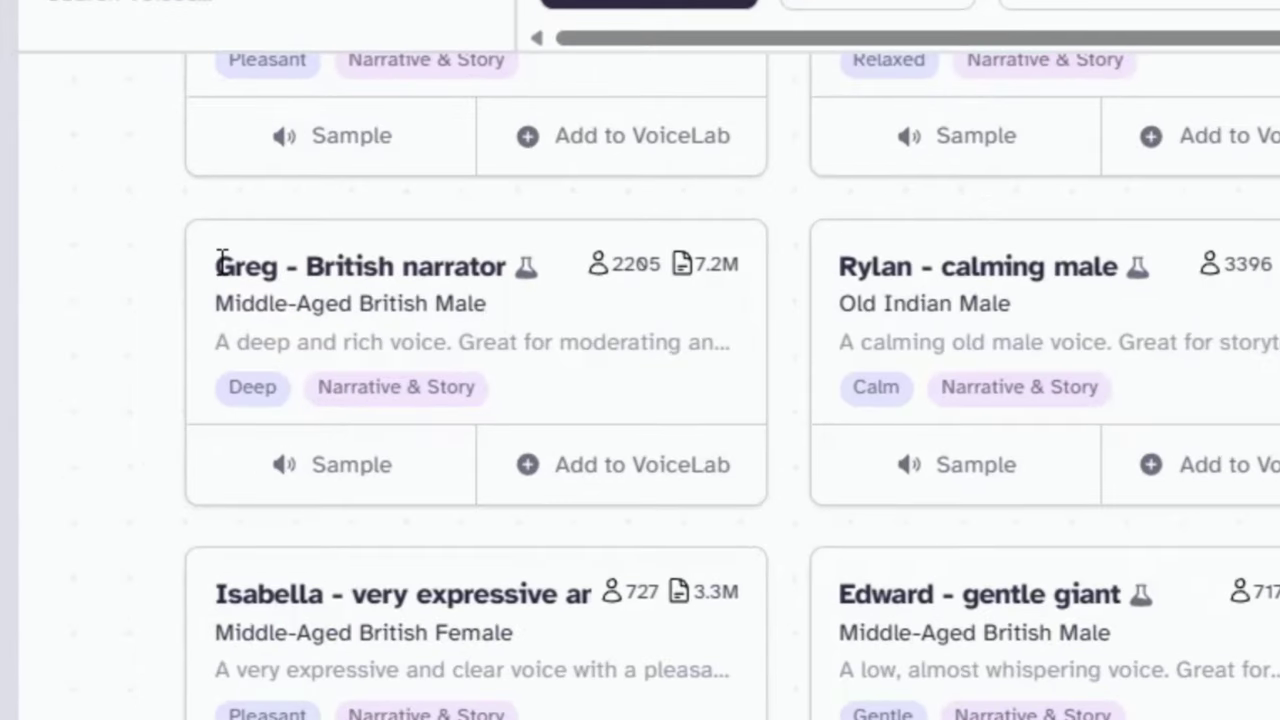
Step: Add the Greg - British narrator voice to Voice Lab under its name
drag(222, 262, 510, 263)
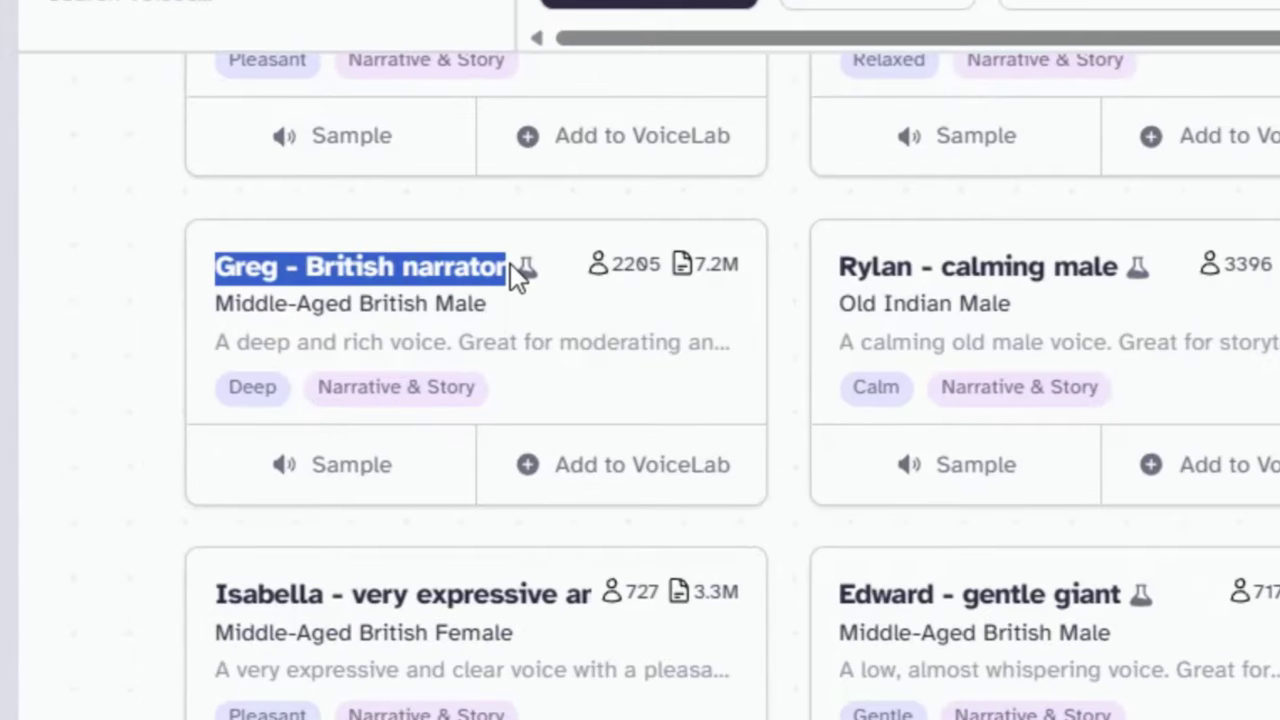
click(352, 490)
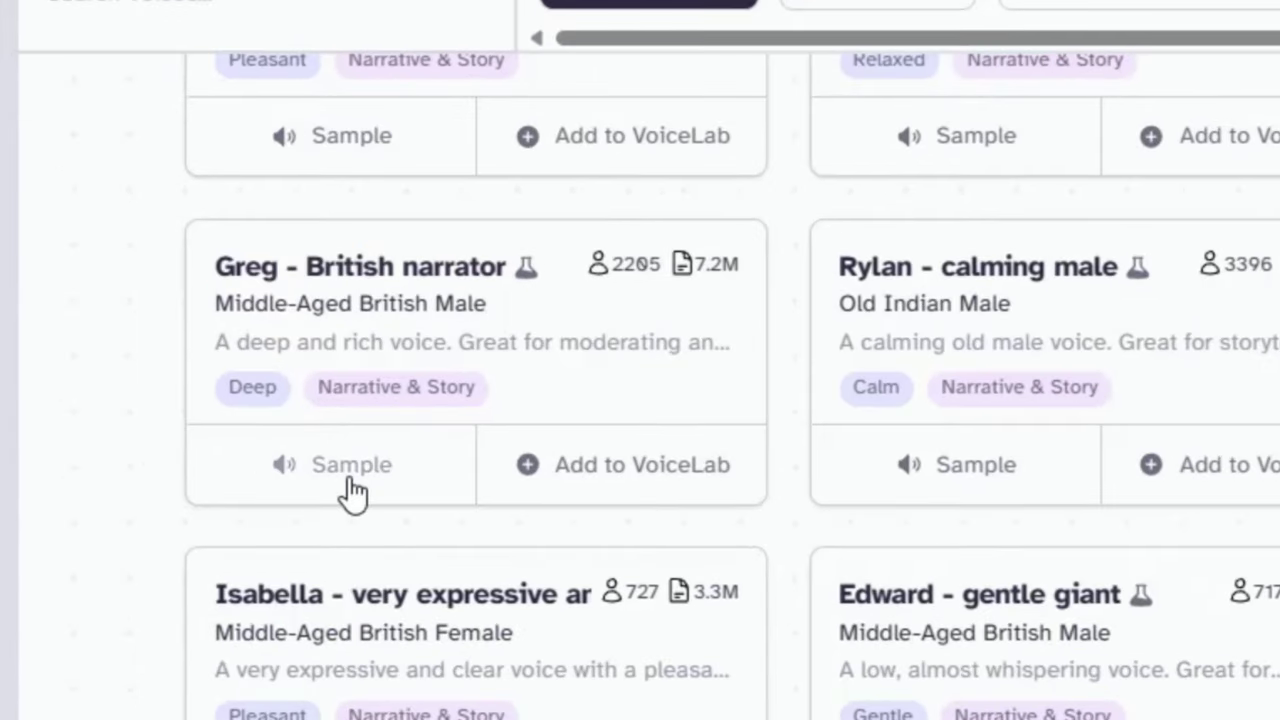
click(636, 490)
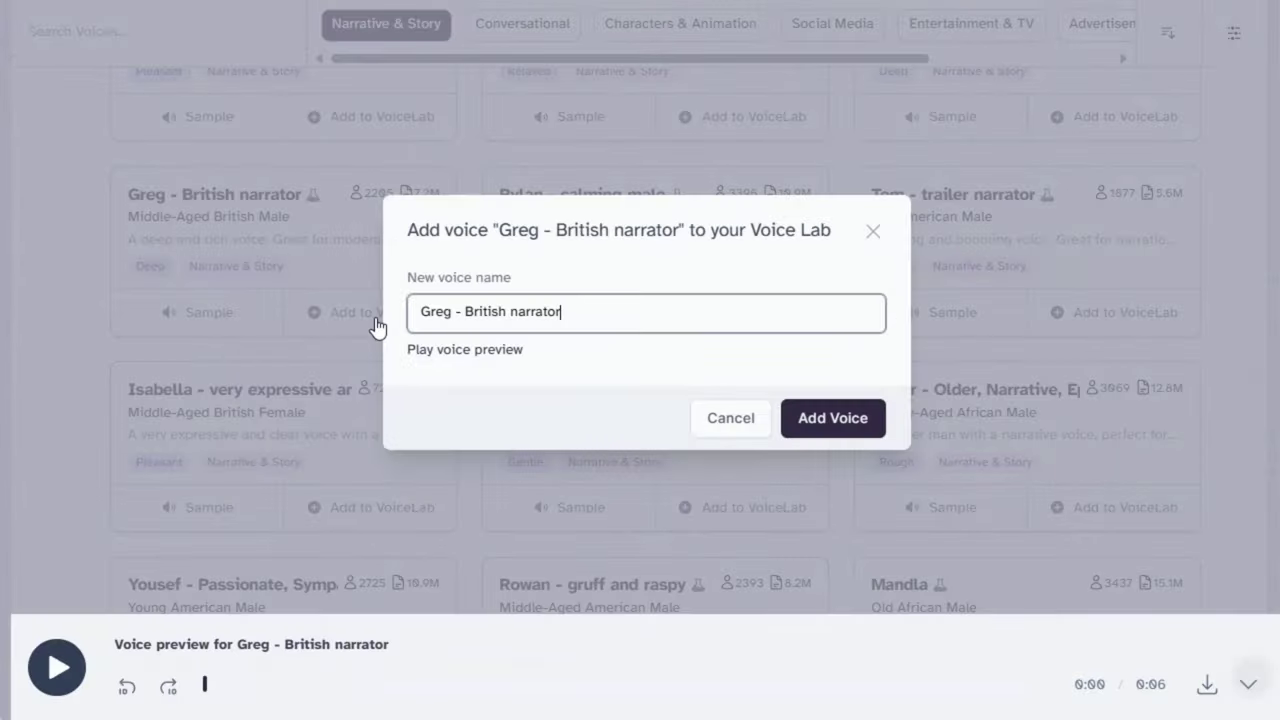
click(838, 425)
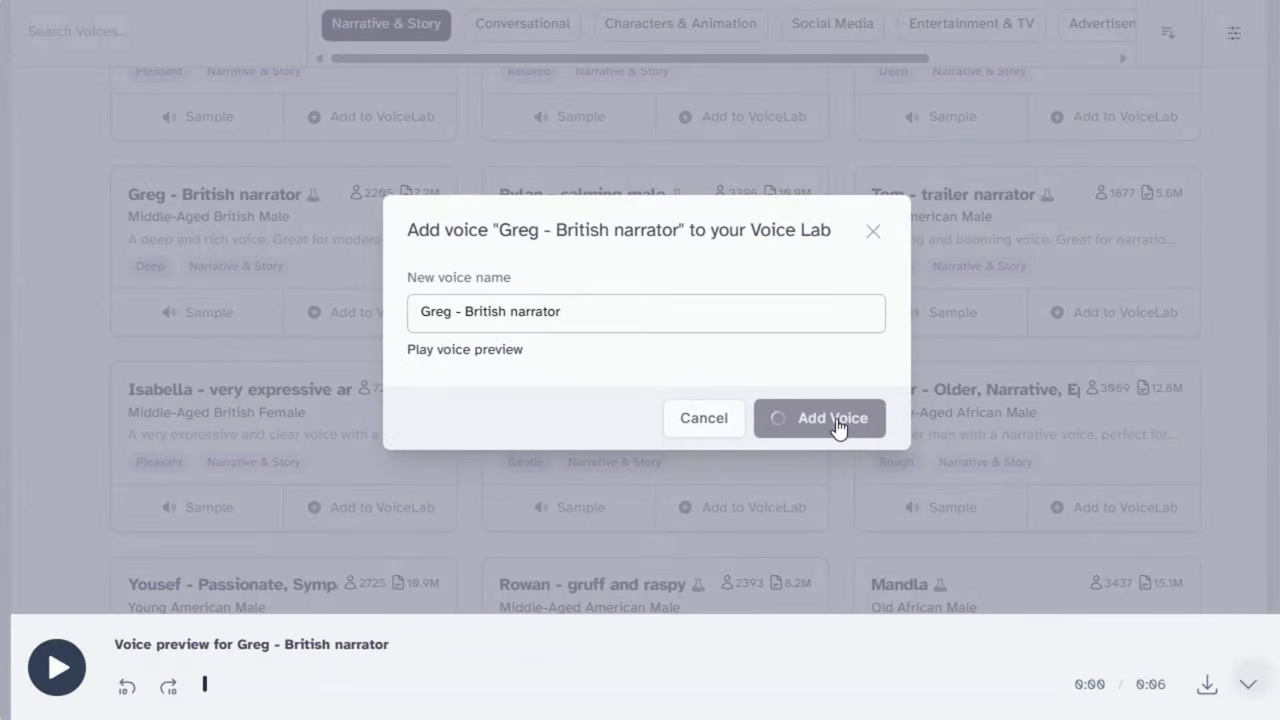
click(847, 398)
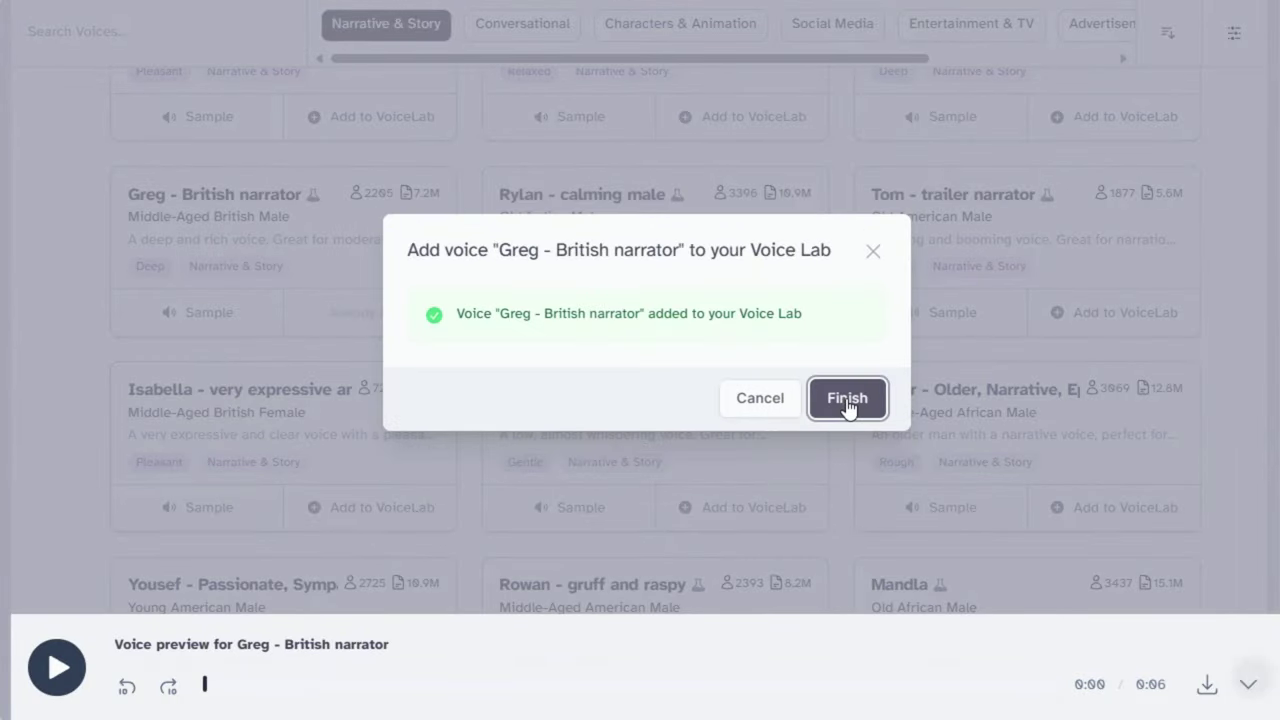
Step: Select Greg from VoiceLab as the Speech Synthesis voice
scroll(1278, 225, up, 5)
scroll(1278, 225, up, 5)
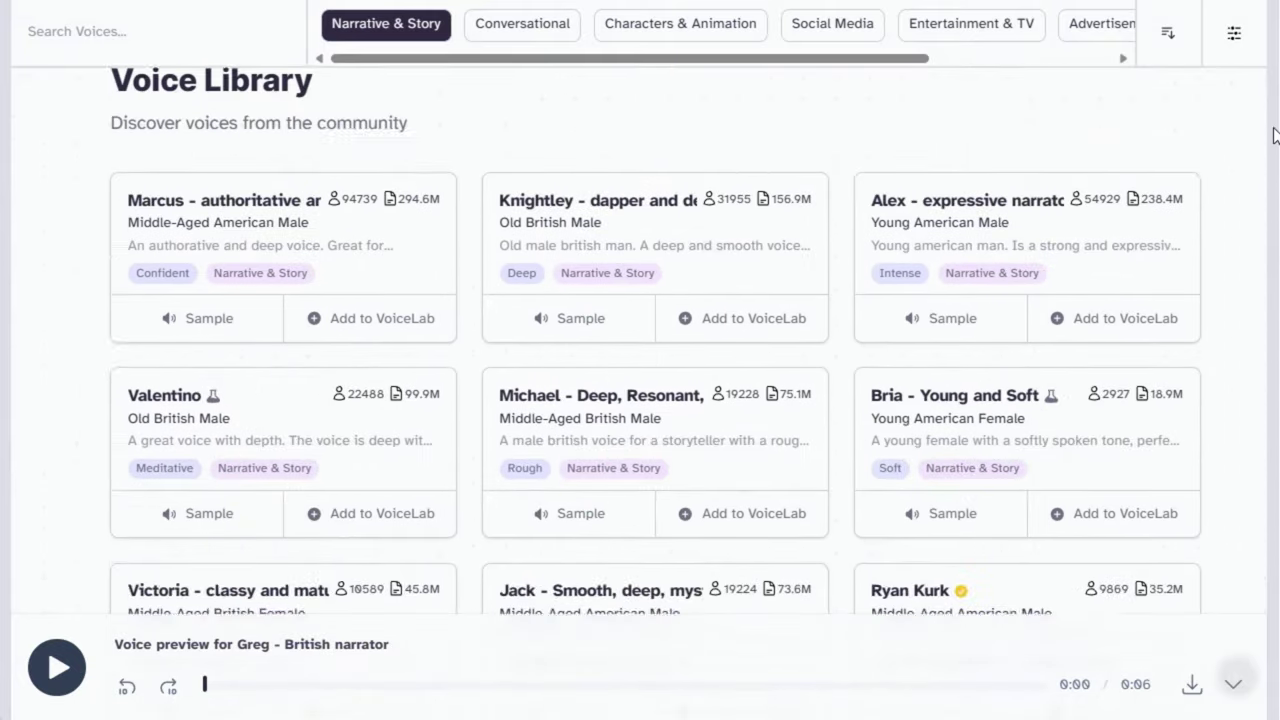
click(1155, 55)
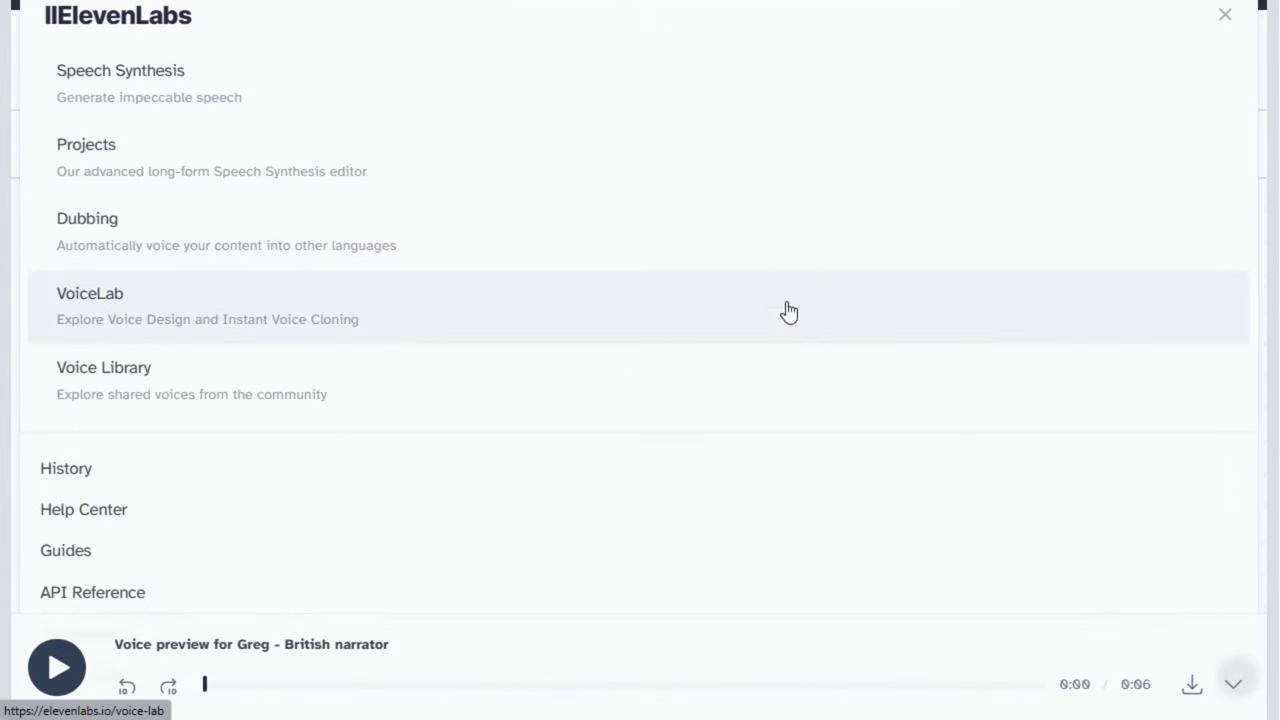
click(433, 320)
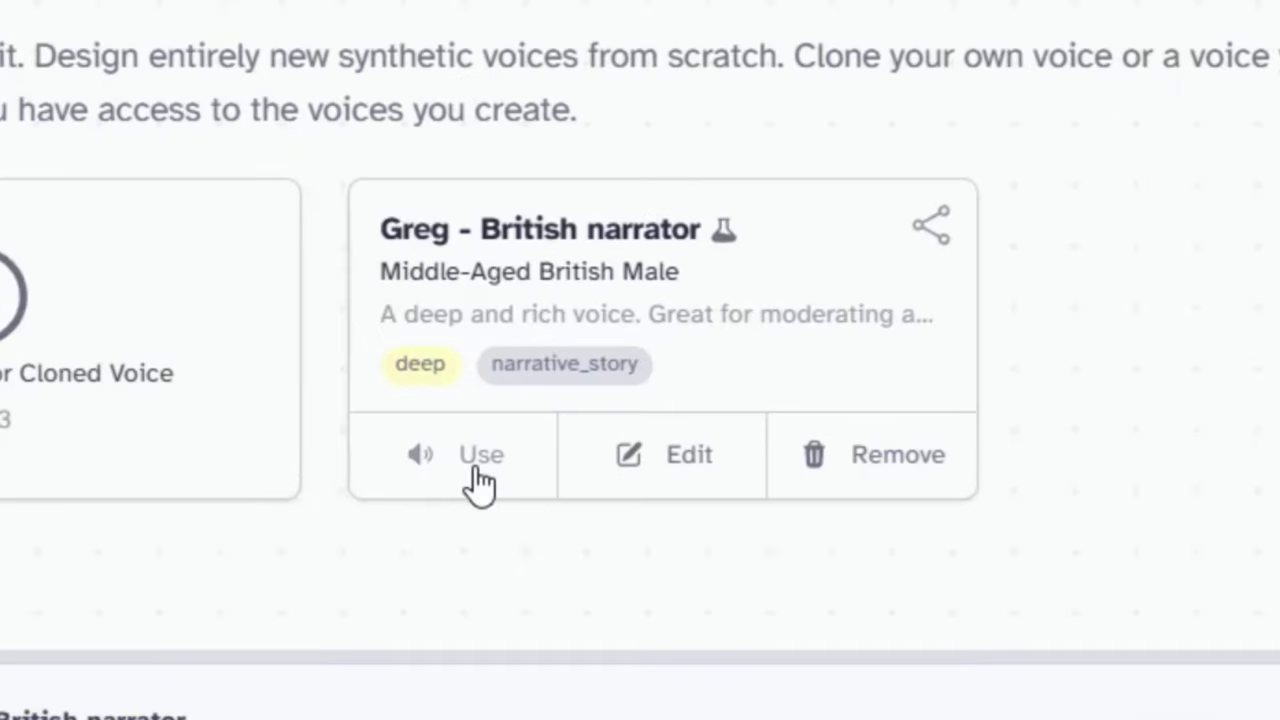
click(476, 470)
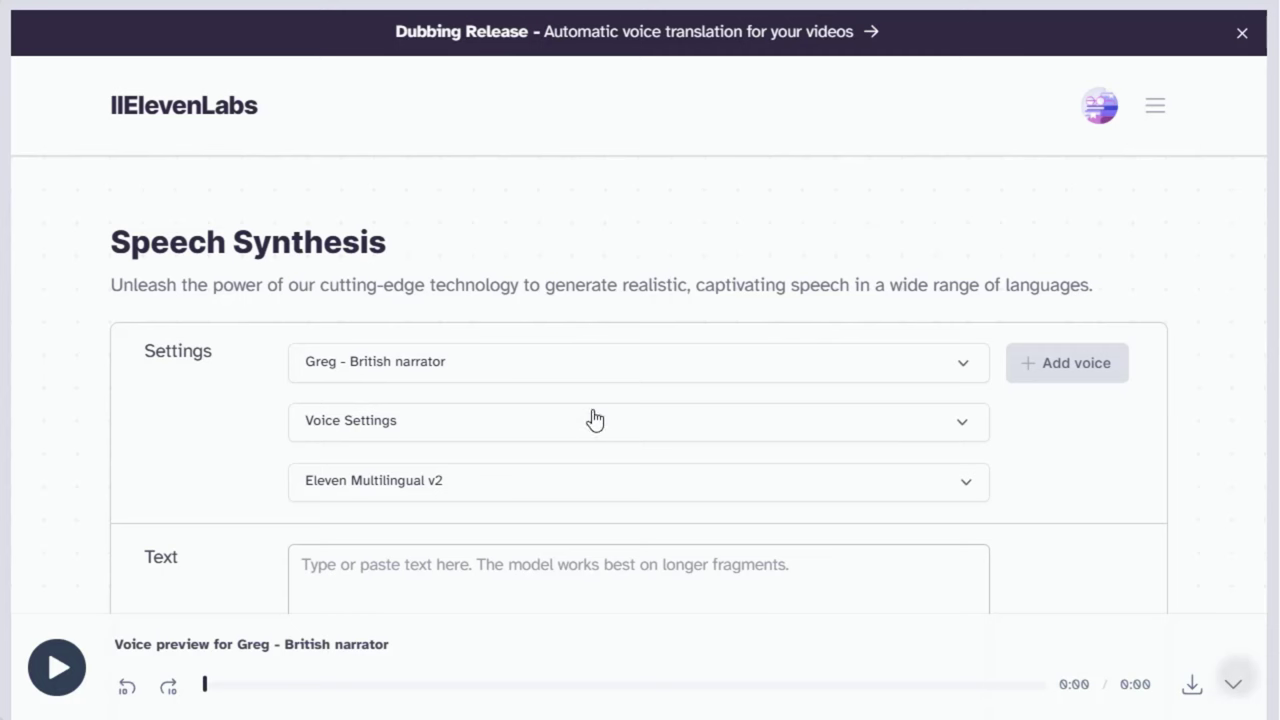
Step: Reset voice settings to defaults and keep the Eleven Multilingual v2 model
click(630, 428)
scroll(640, 450, down, 2)
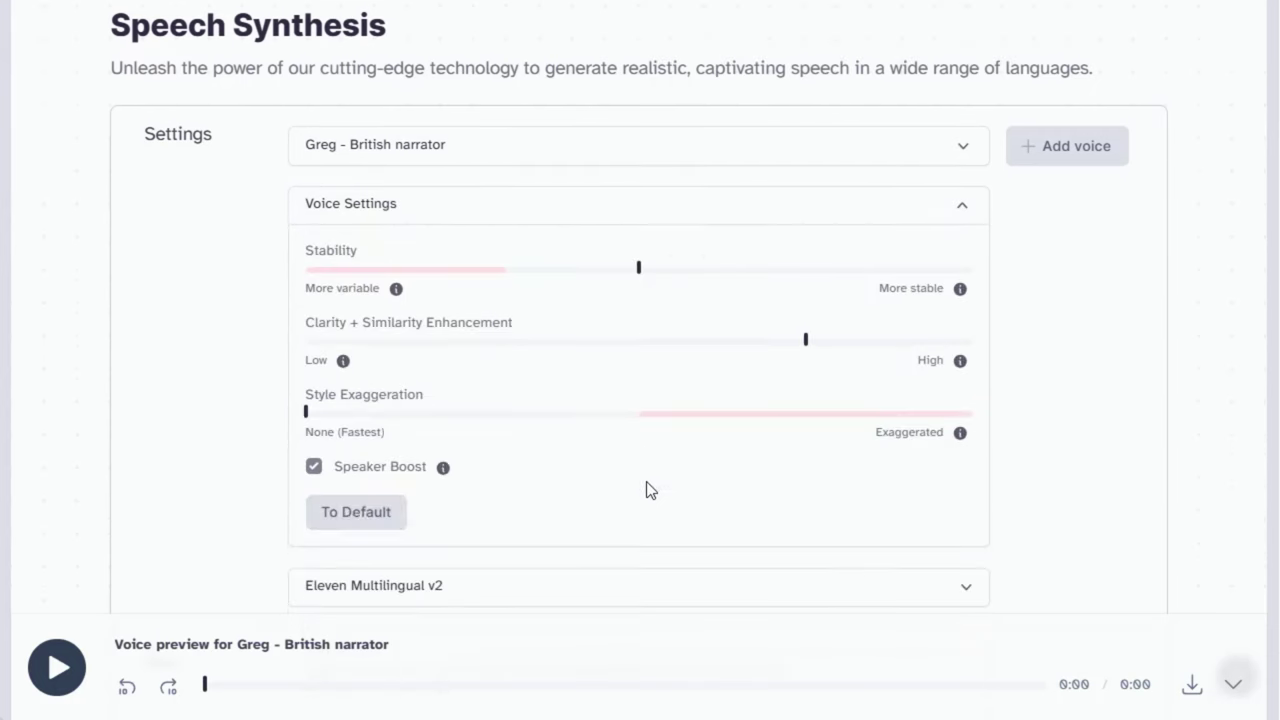
click(349, 520)
click(831, 206)
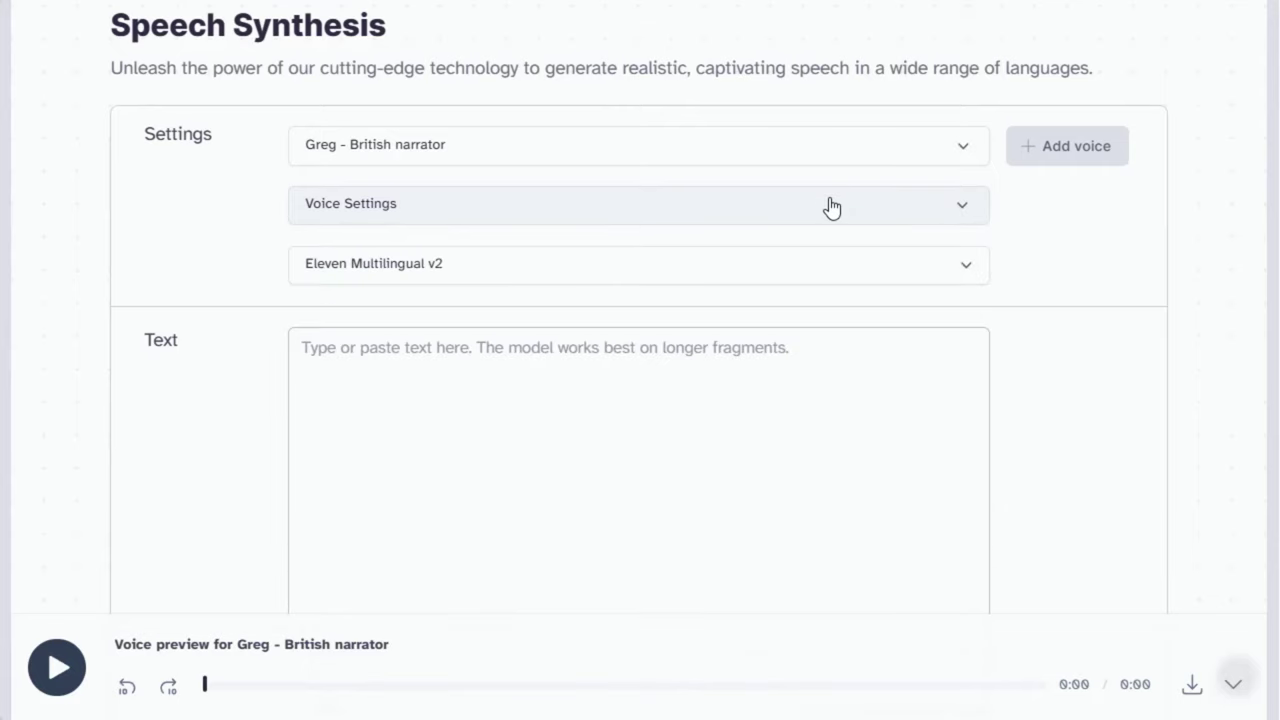
click(666, 268)
scroll(651, 503, down, 2)
scroll(637, 548, up, 2)
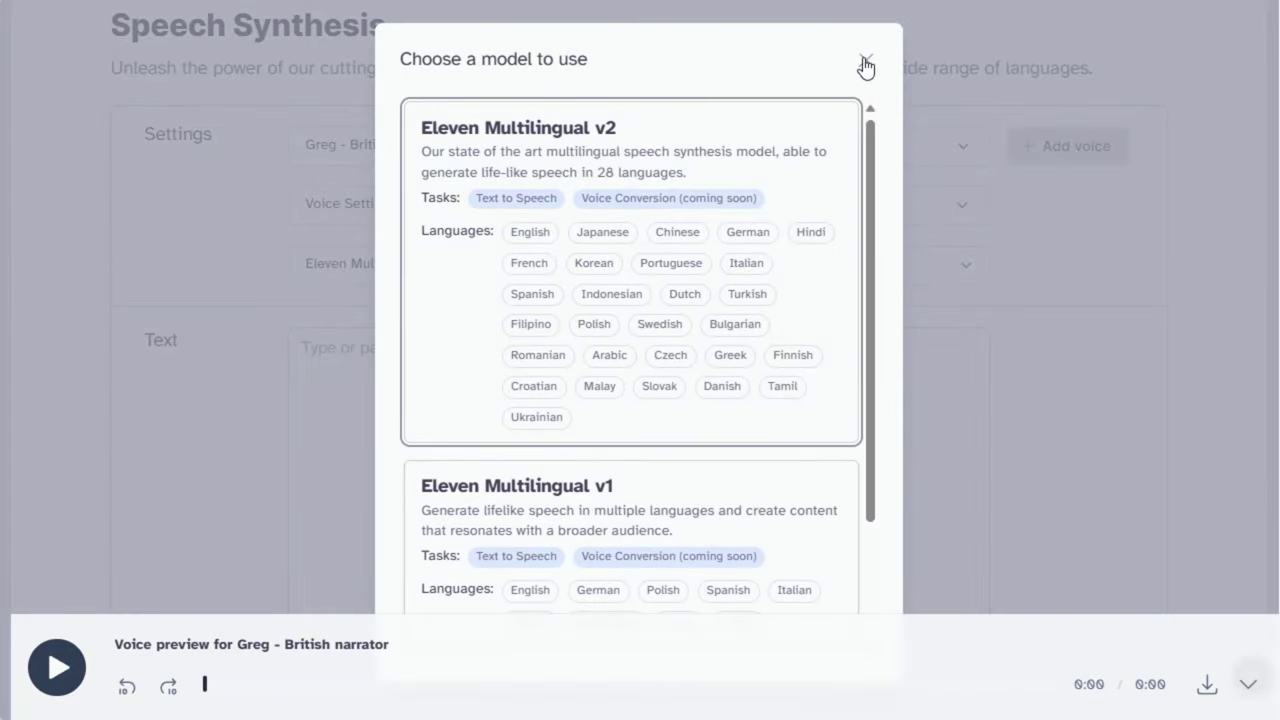
click(866, 61)
Step: Paste the Rubicon script into the text box and generate the Greg narration
scroll(943, 409, down, 1)
click(737, 332)
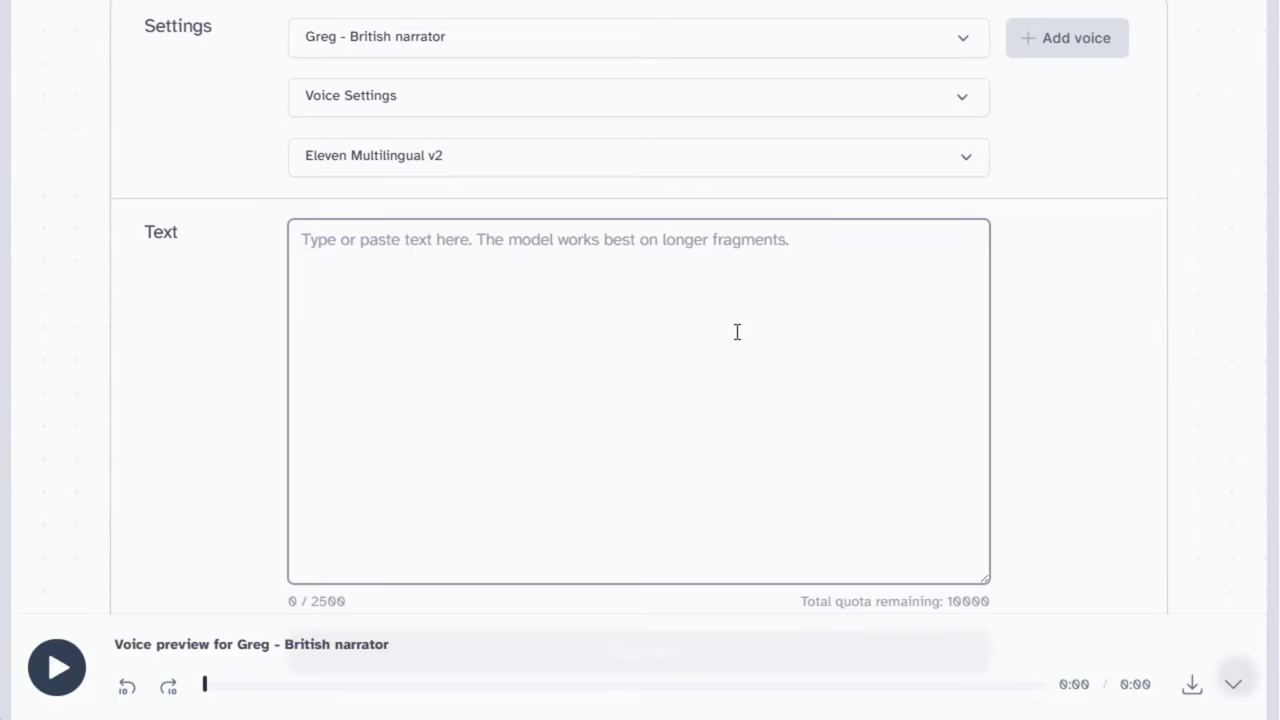
key(ctrl+v)
scroll(730, 407, up, 1)
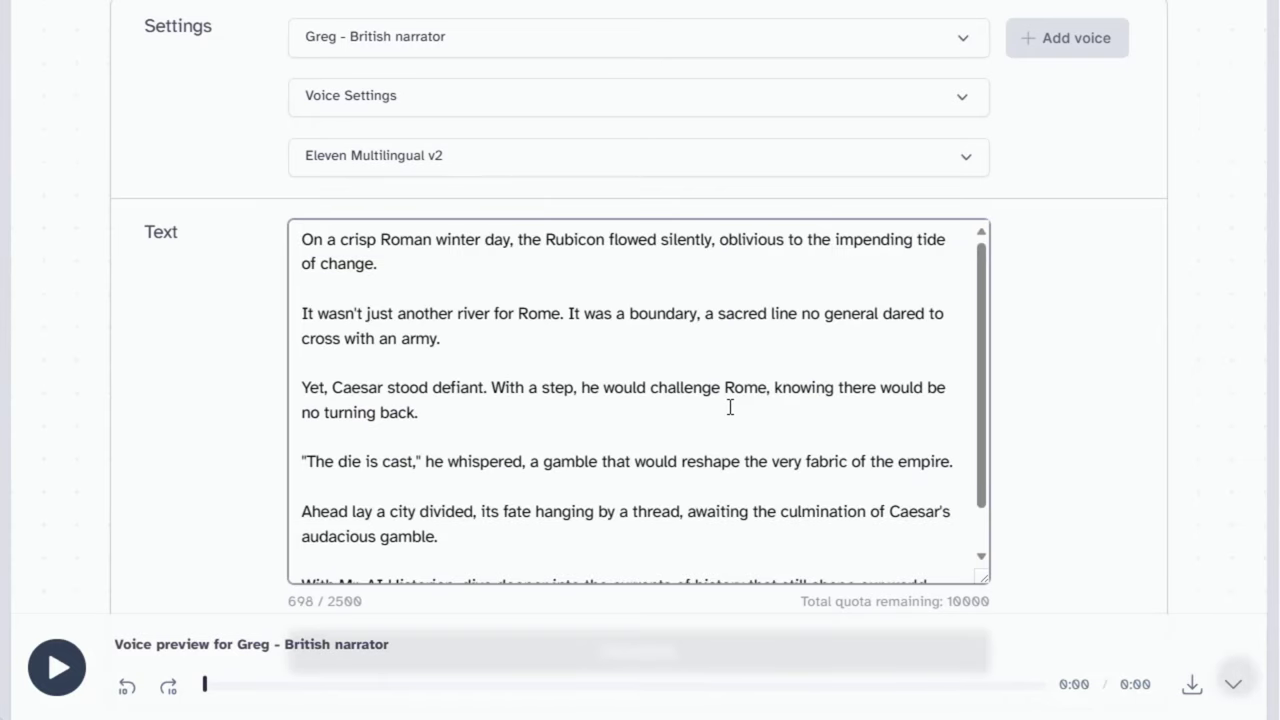
scroll(1126, 434, down, 1)
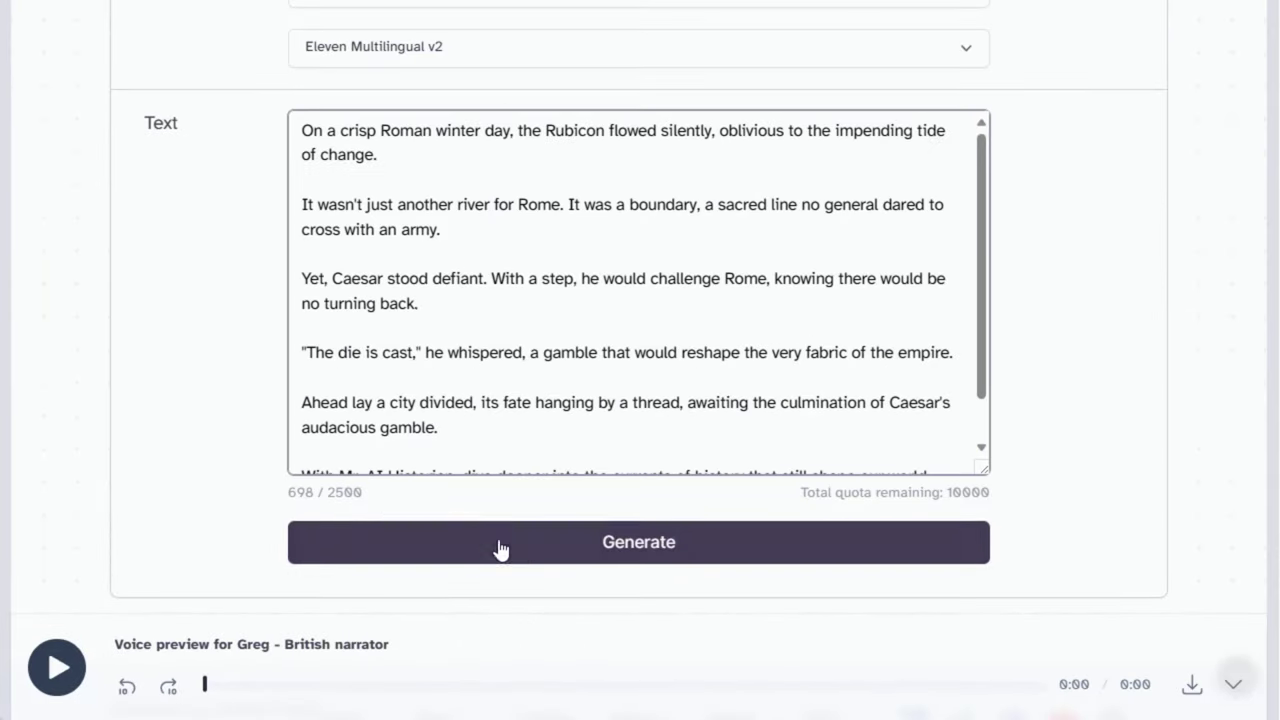
click(626, 560)
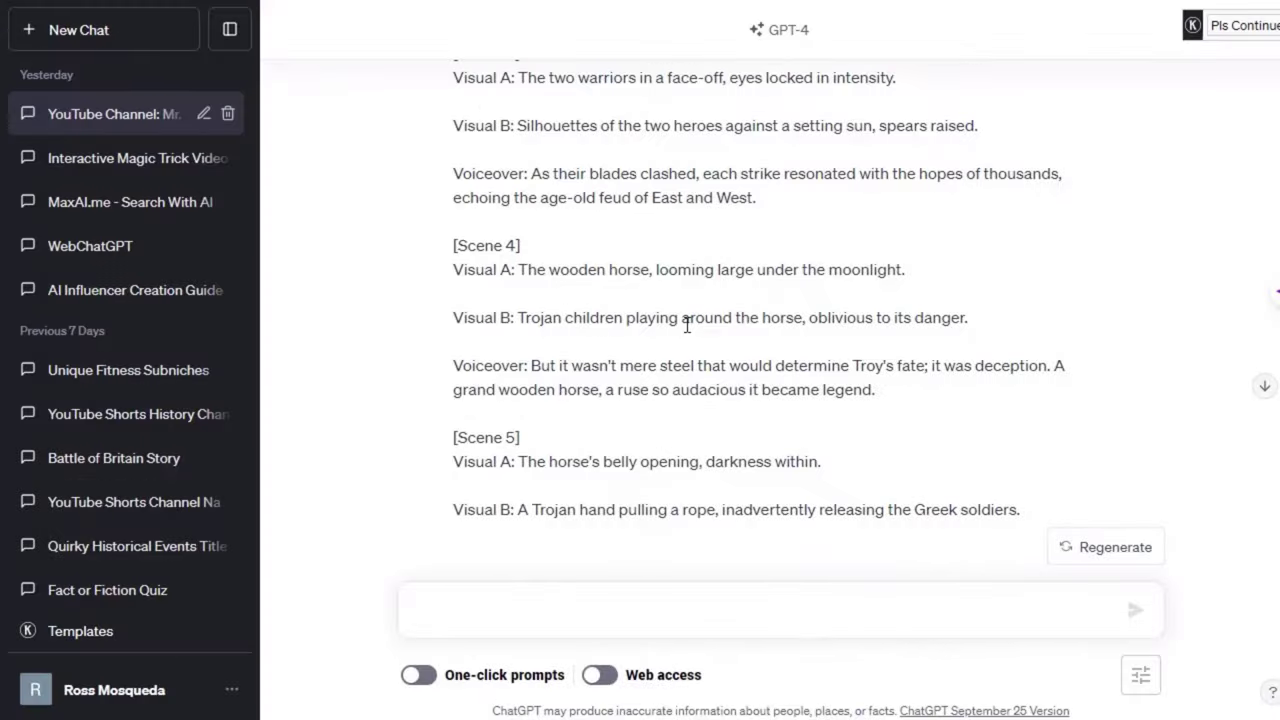
Step: Copy the Scene 1 Visual A Rubicon river sentence from the Caesar's Gamble response
scroll(687, 323, down, 5)
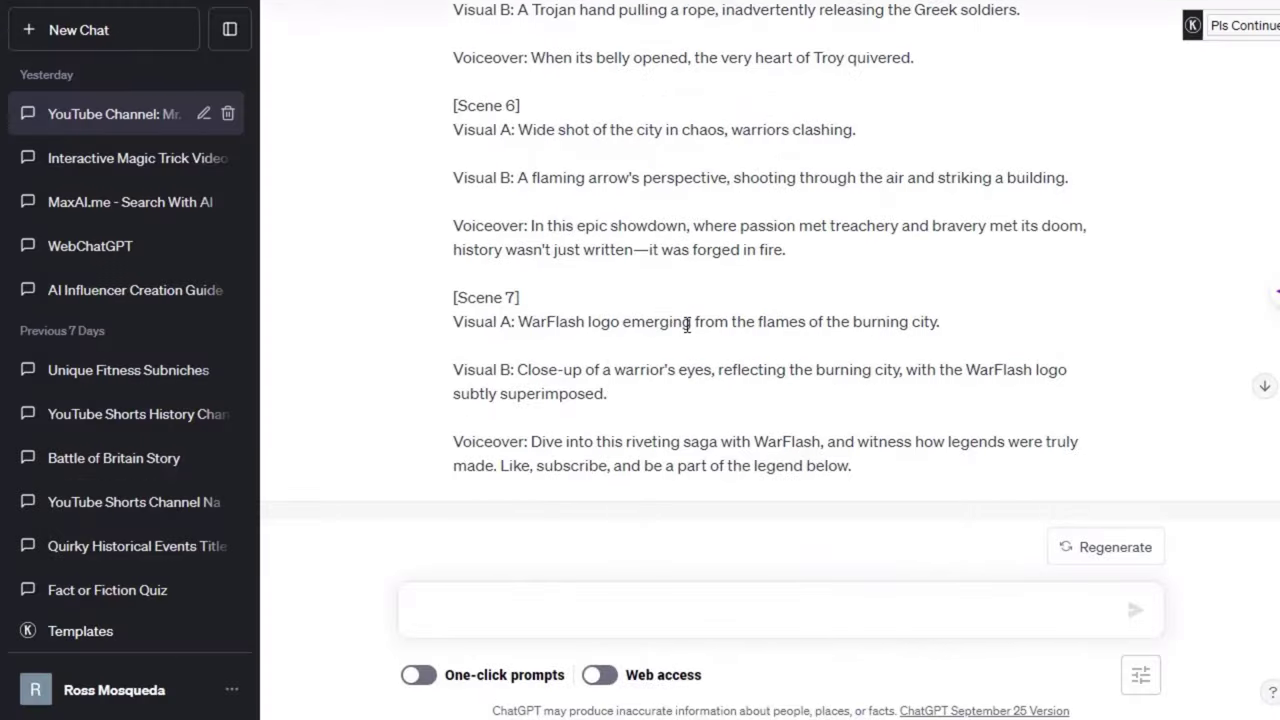
scroll(687, 323, down, 5)
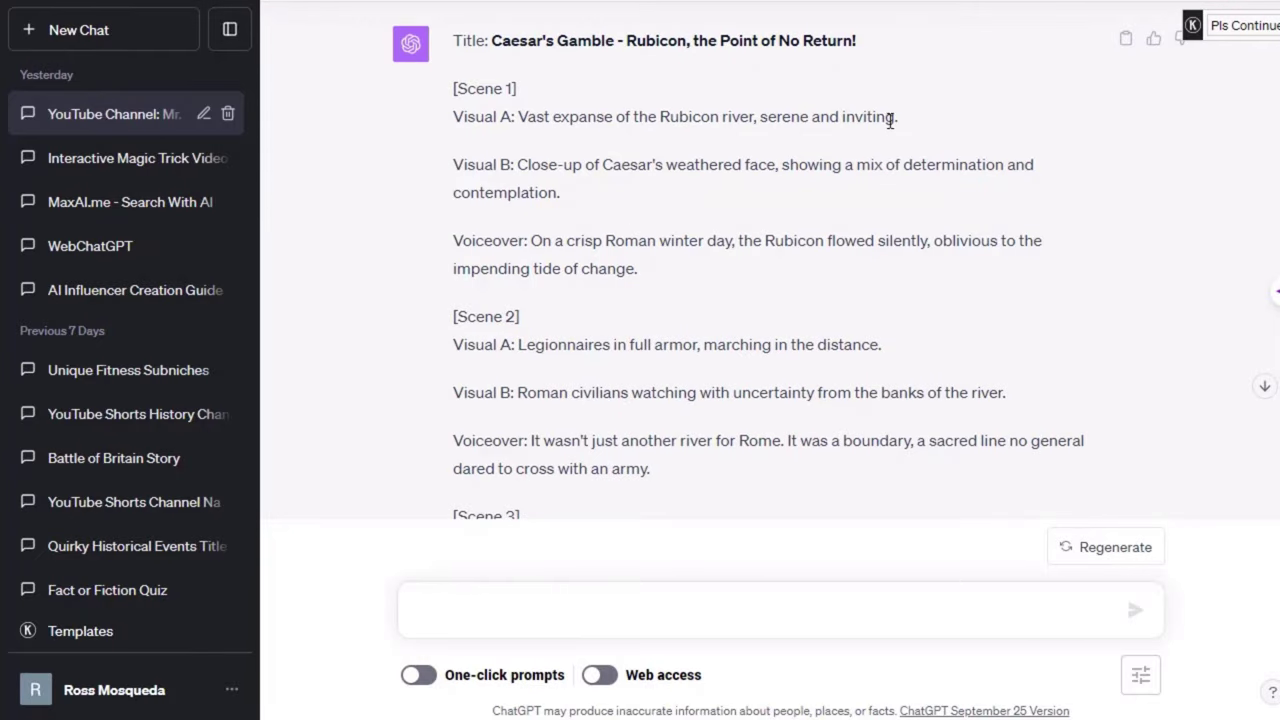
drag(894, 119, 529, 137)
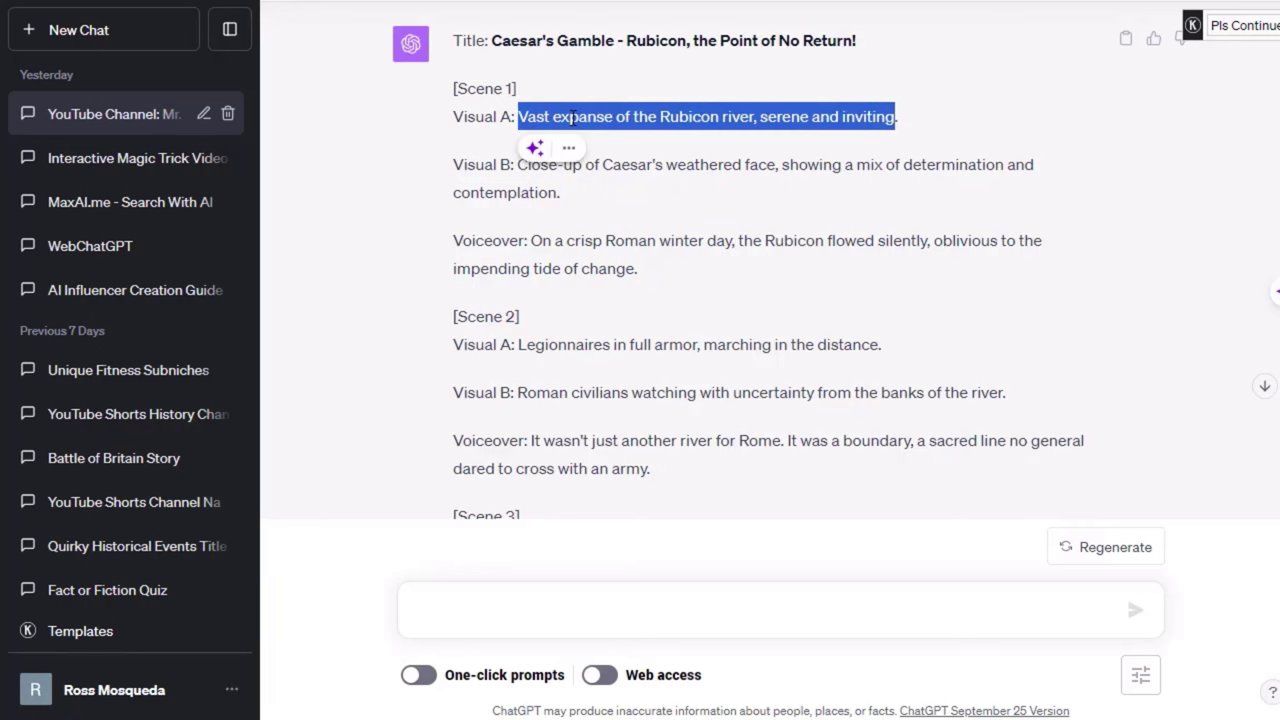
right_click(572, 122)
click(620, 133)
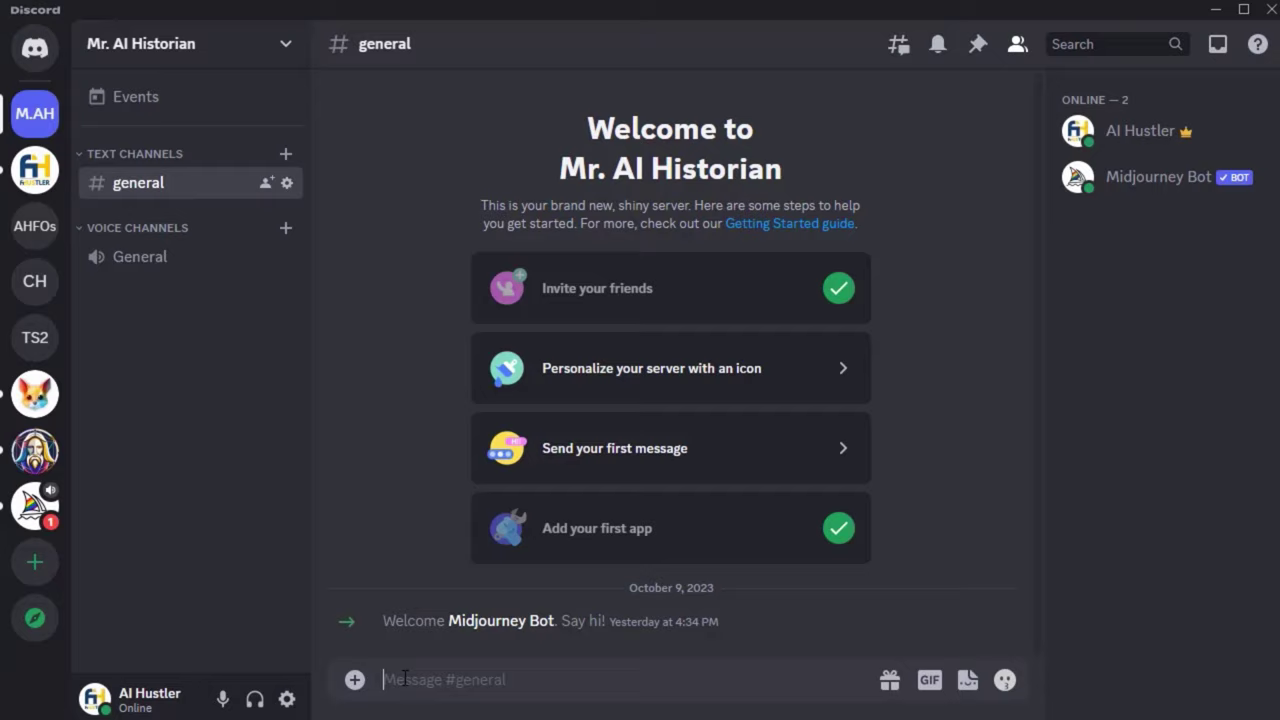
Step: Submit the pasted winter Rubicon river prompt to Midjourney with /imagine
text(/)
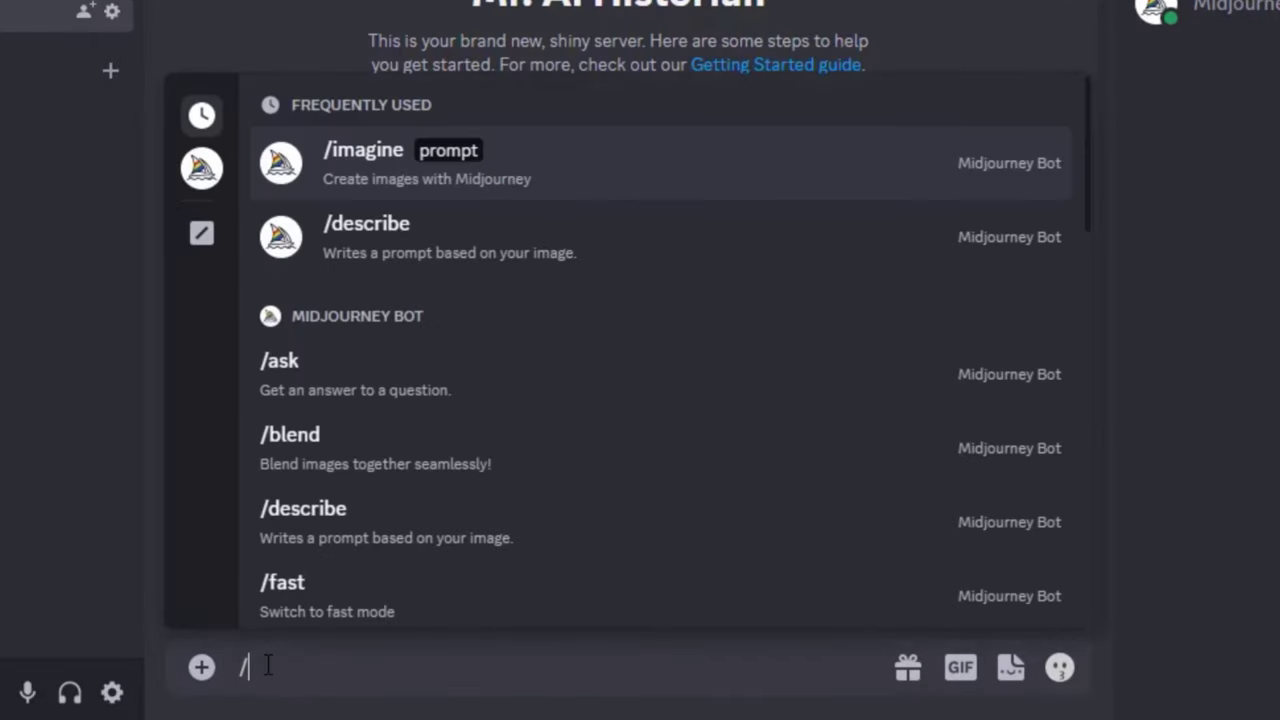
click(378, 162)
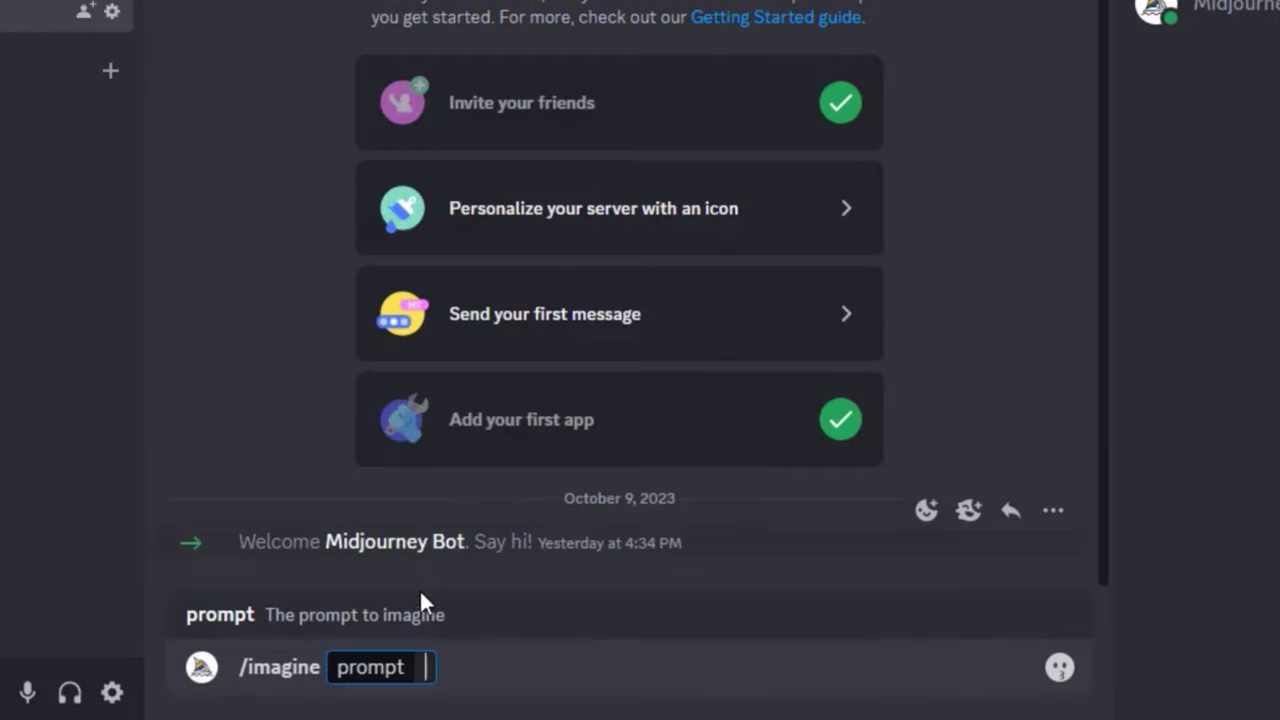
key(ctrl+v)
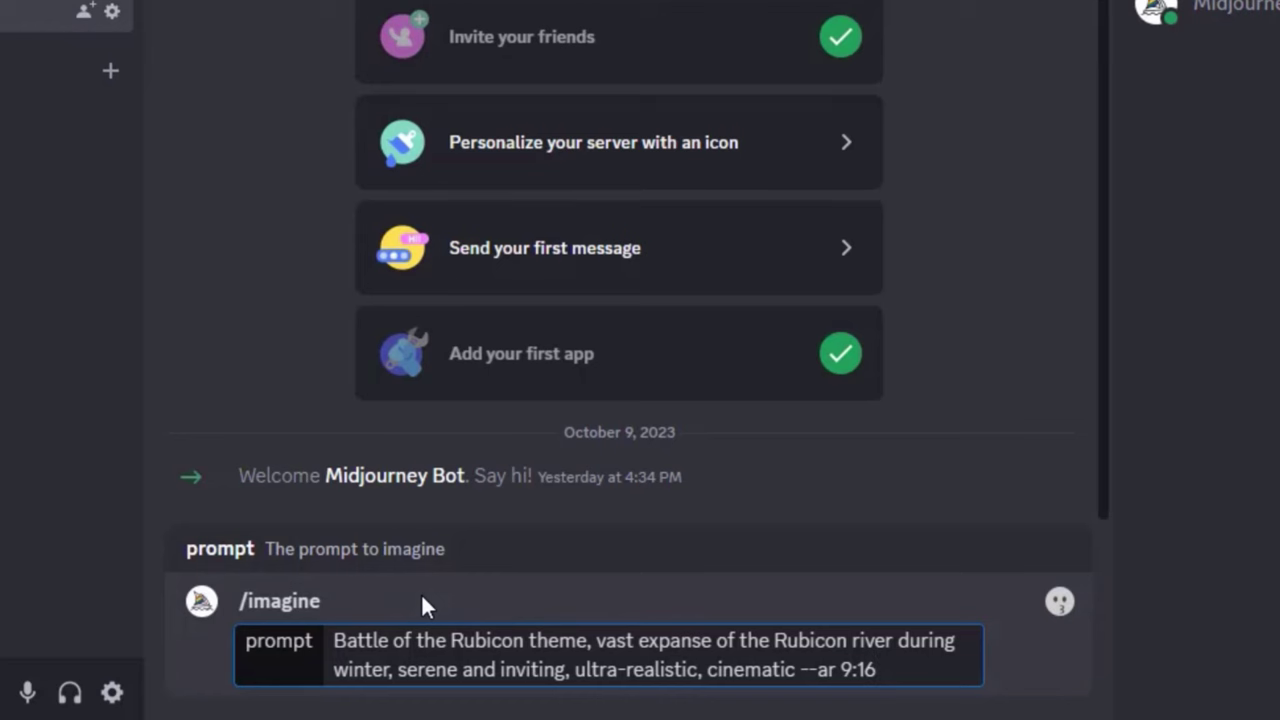
key(Return)
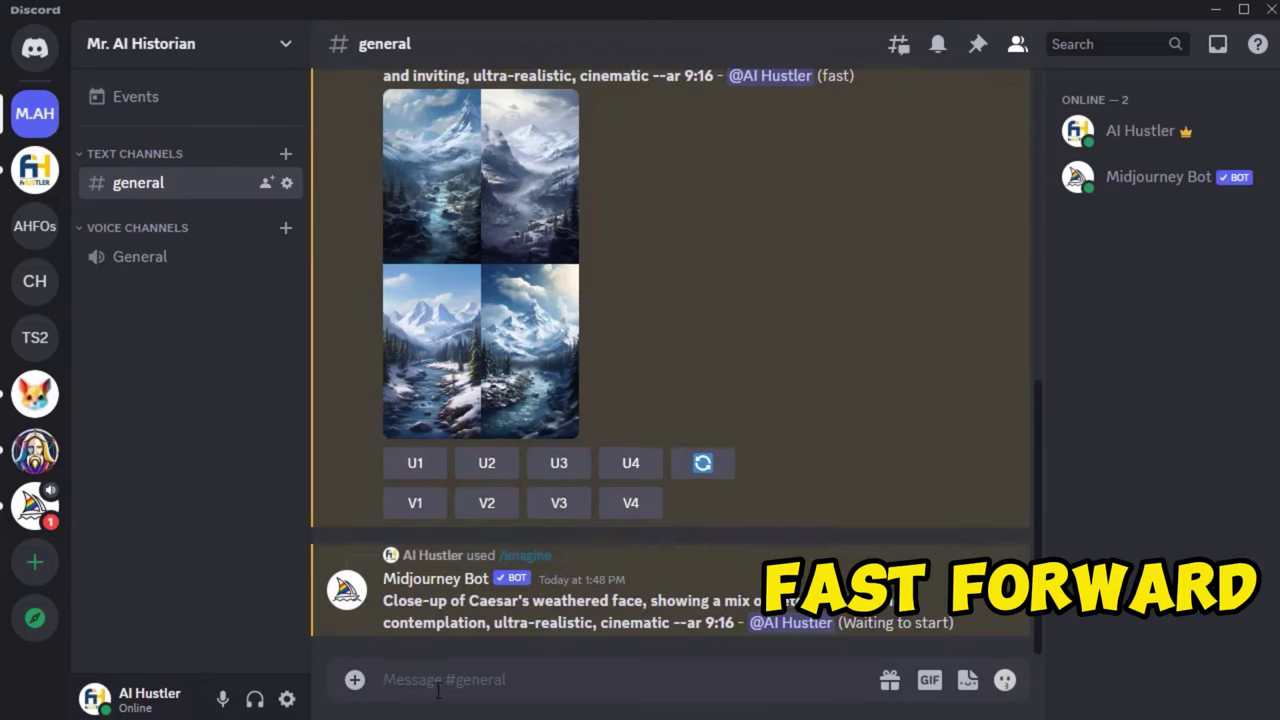
Step: Submit /imagine prompts for anxious Roman civilians on the banks, glinting swords and shields, and the next scene
text(/imagine Battle of the Rubicon theme, Roman civilians watching anxiously on the banks of the river, ultra-realistic, cinematic --ar 9:16)
key(Return)
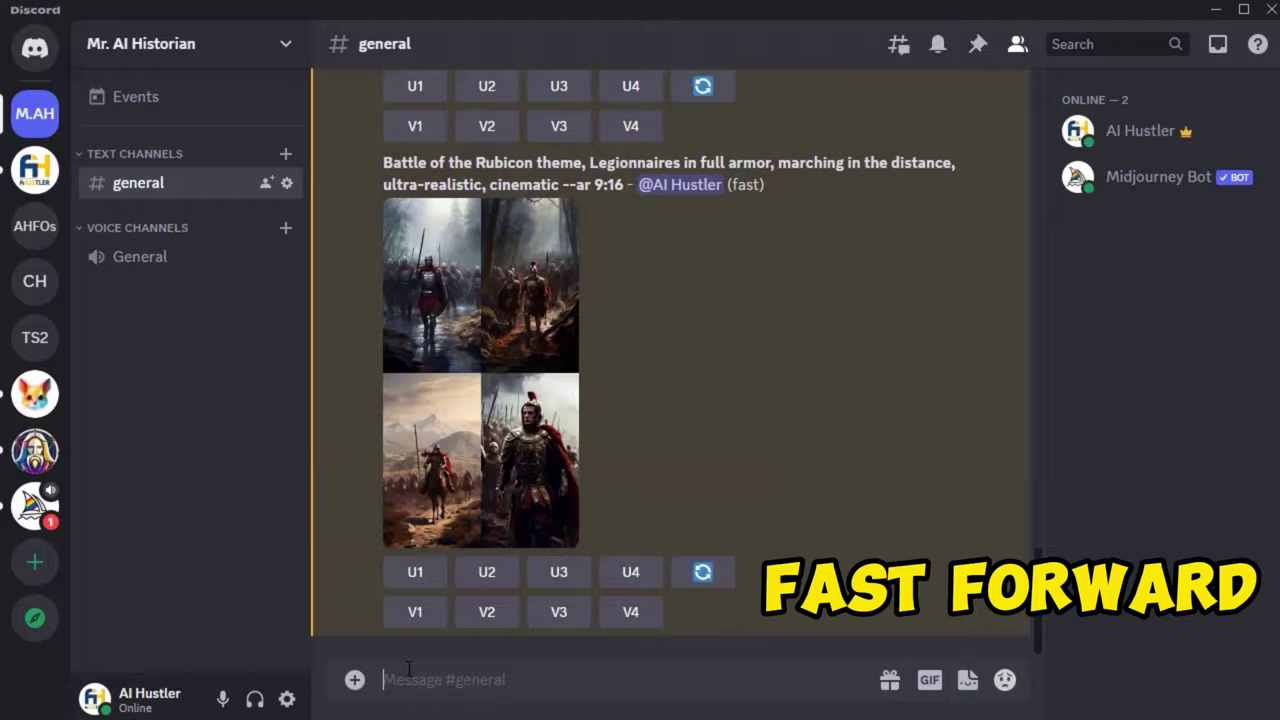
text(/imagine Battle of the Rubicon theme, The glint of swords and shields of the following legionnaires, reflecting the sun's last rays, ultra-realistic, cinematic --ar 9:16)
key(Return)
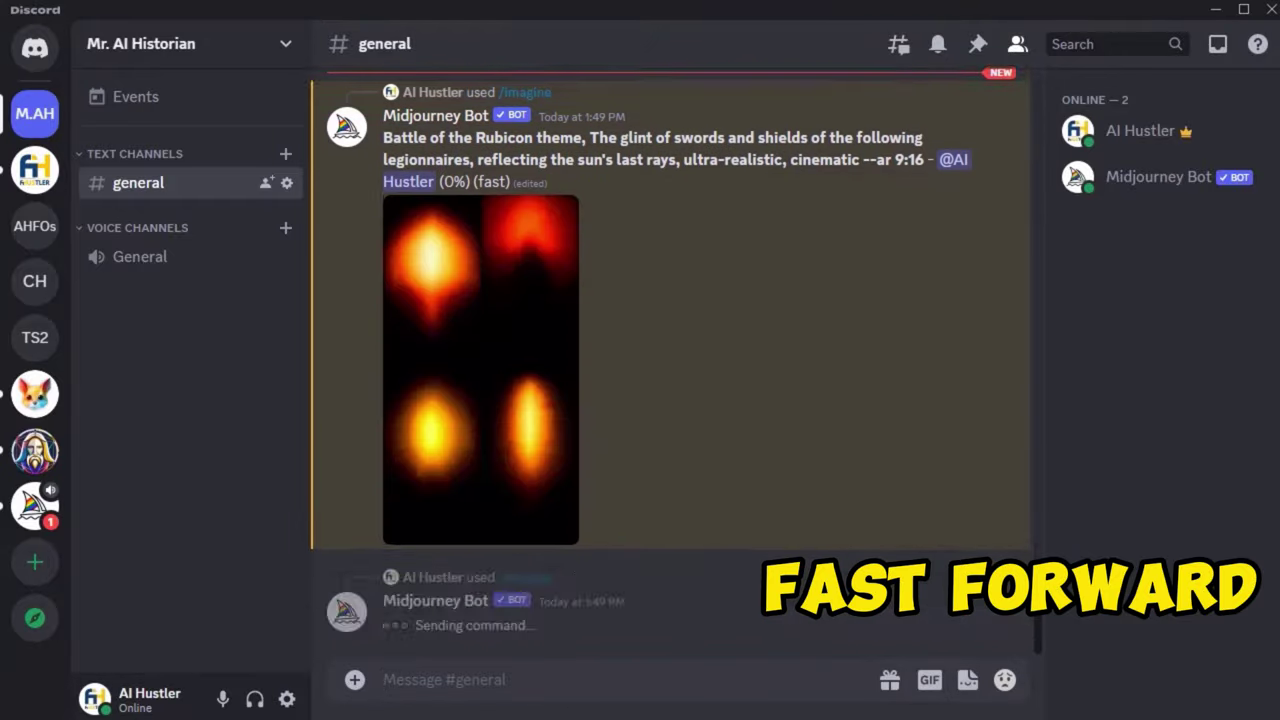
text(/)
key(Return)
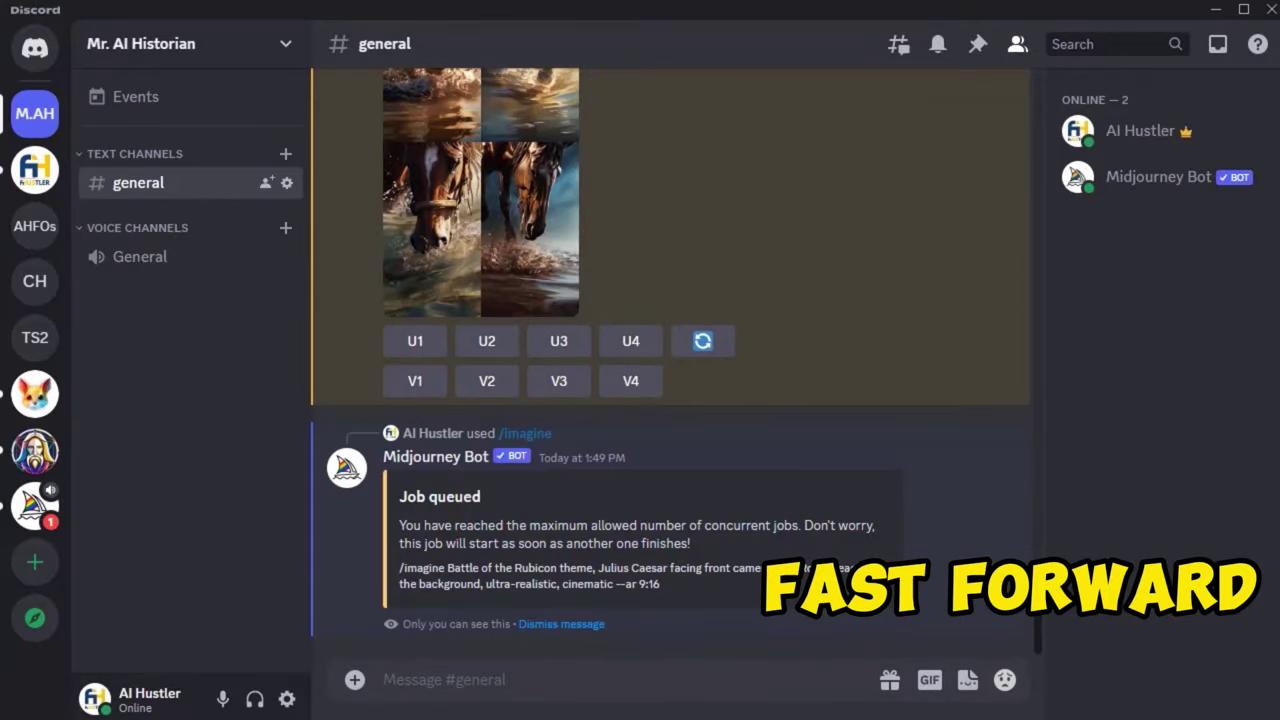
Step: Submit the Rubicon-themed prompt of an ancient Roman coin spinning in slow motion
text(/)
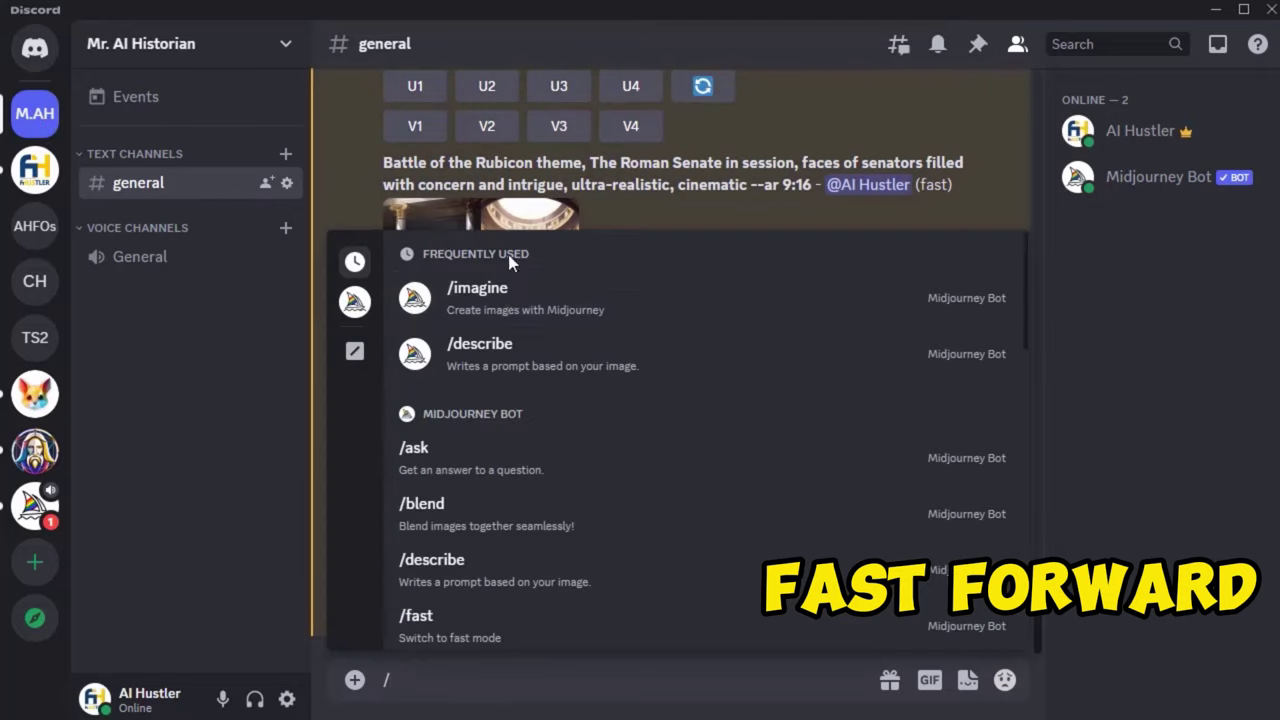
key(Return)
text(Battle of the Rubicon theme, An ancient Roman coin spinning in slow motion, Caesar's face clearly visible on one side, ultra-realistic, cinematic --ar 9:16)
key(Return)
scroll(677, 455, up, 15)
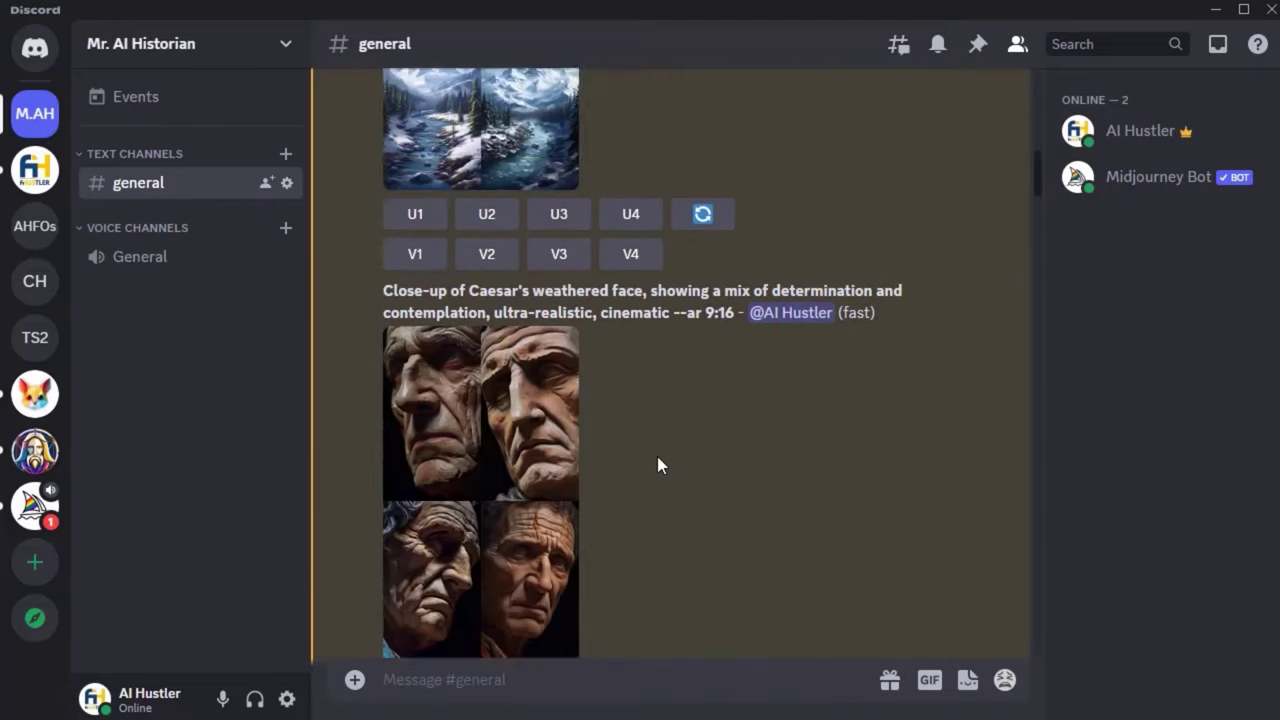
scroll(612, 451, down, 2)
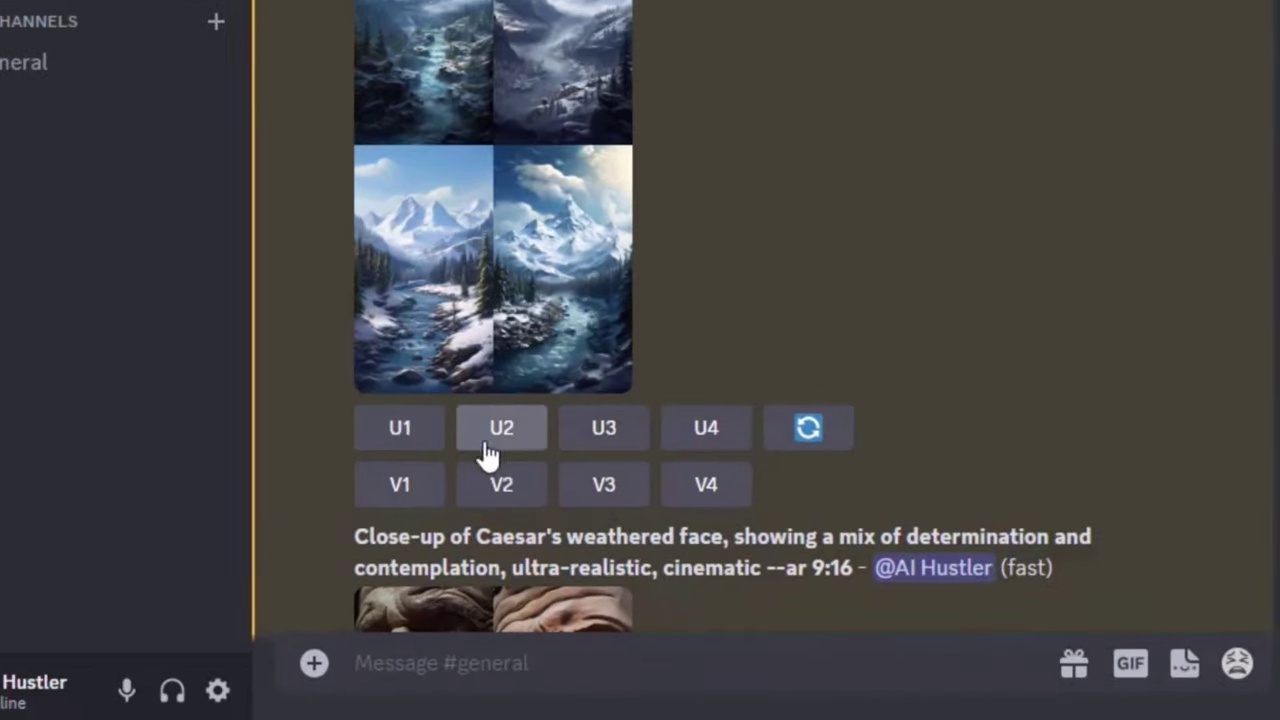
Step: Upscale the third Rubicon river image (U3) and the fourth Legionnaires image (U4)
click(603, 428)
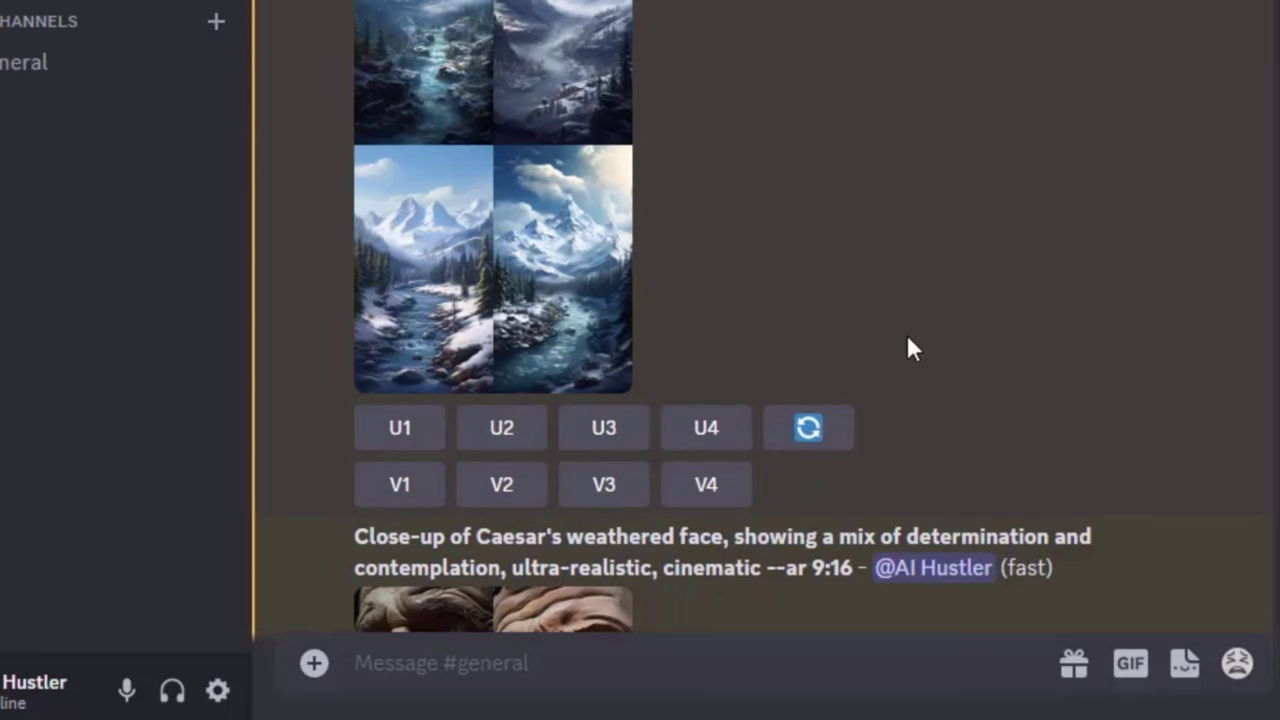
scroll(907, 340, down, 10)
scroll(806, 345, down, 3)
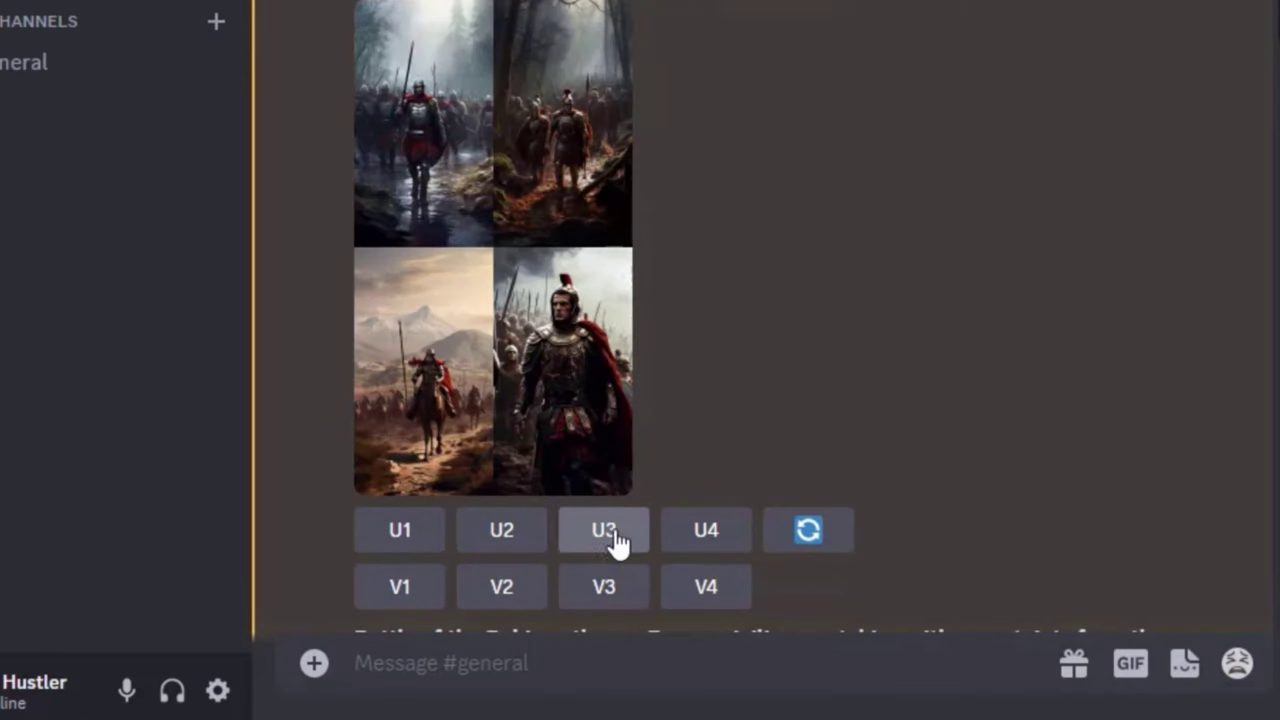
click(712, 535)
scroll(1070, 360, down, 5)
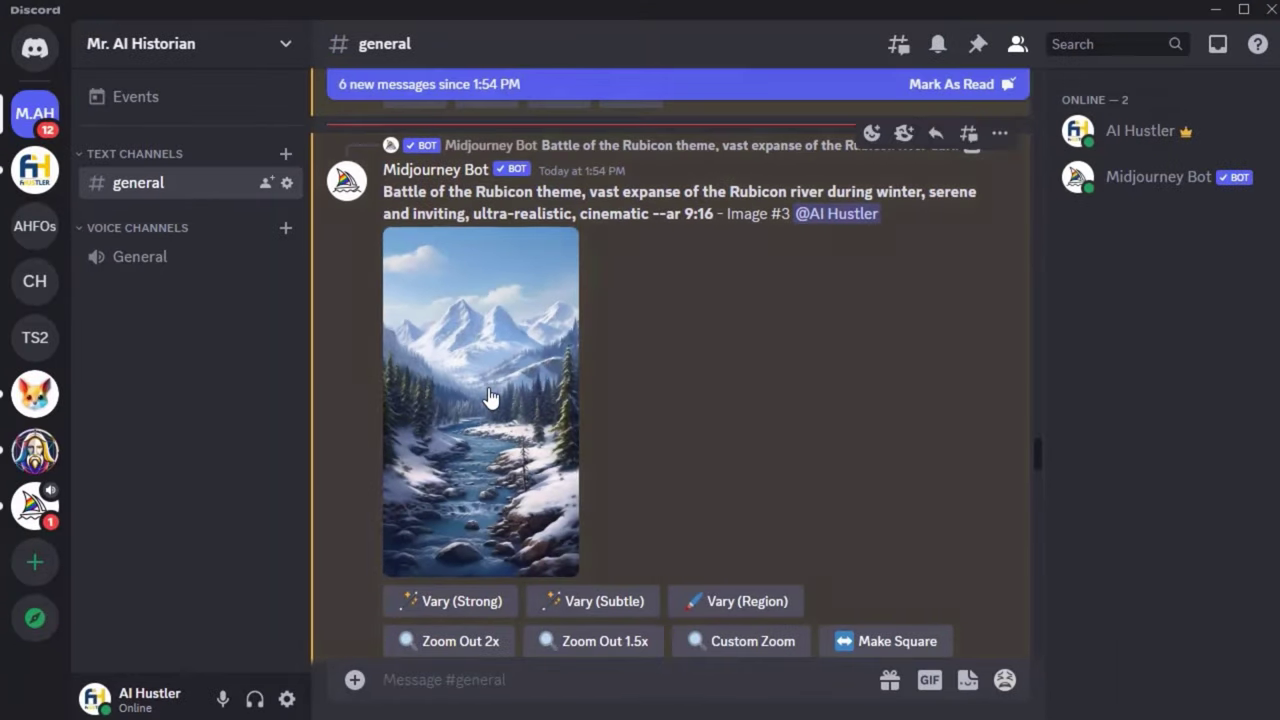
Step: Save the enlarged Rubicon river upscale to the computer and close the viewer
click(490, 398)
right_click(600, 338)
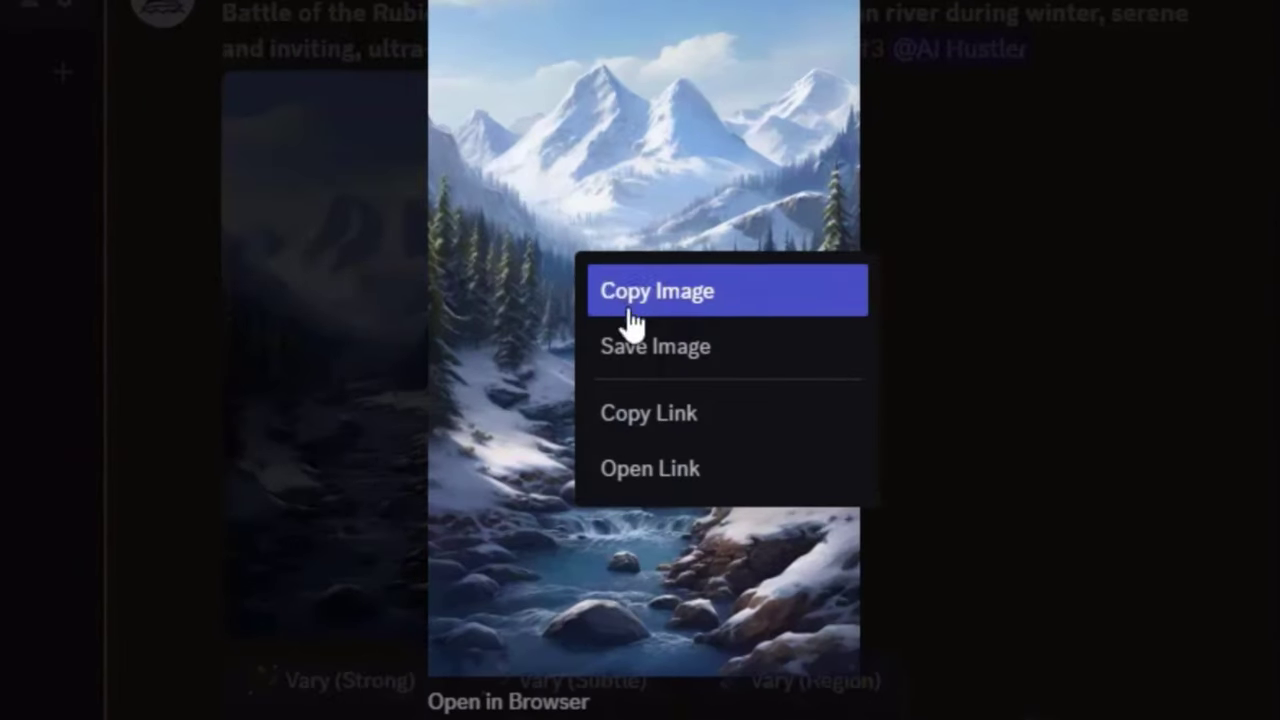
click(660, 400)
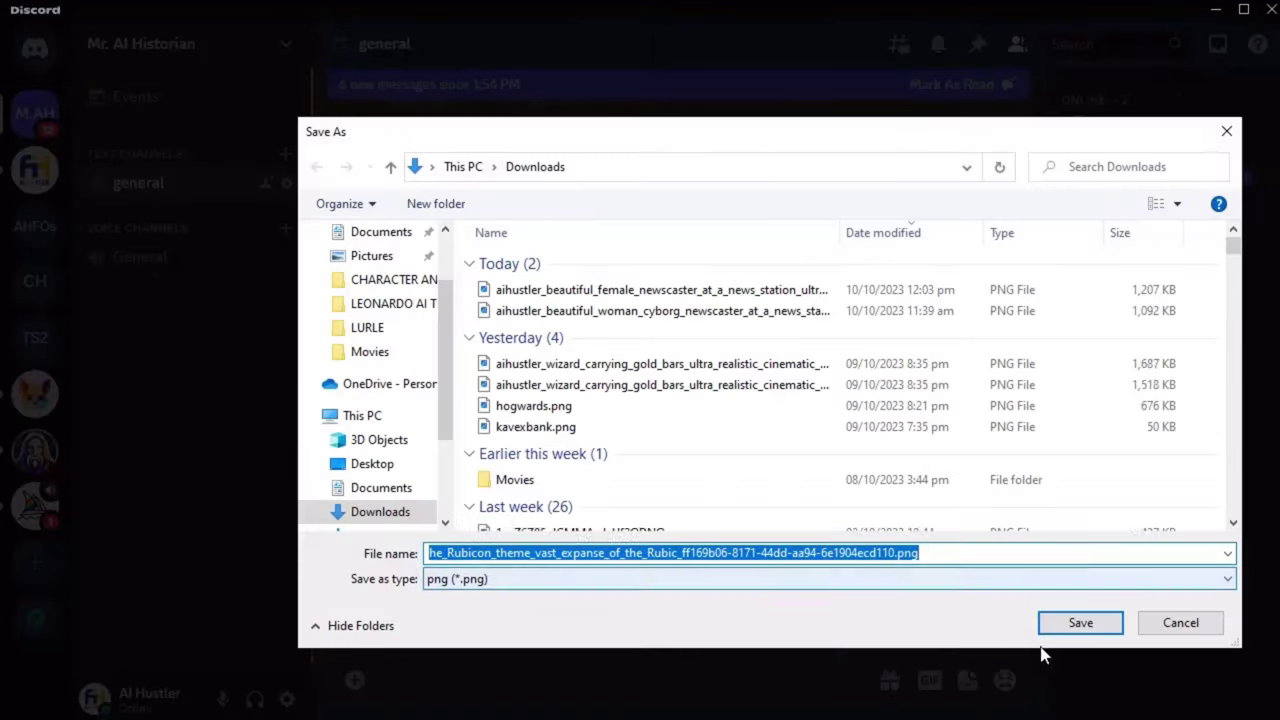
click(1064, 628)
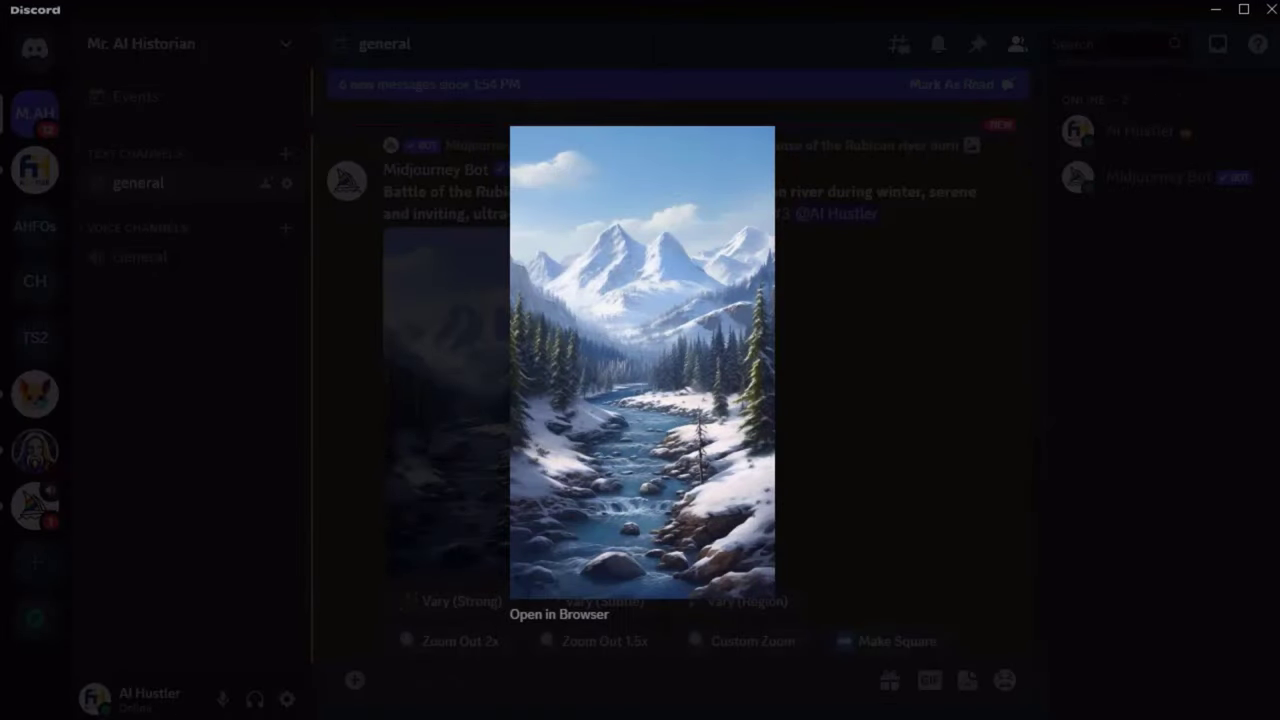
click(876, 489)
scroll(680, 440, down, 10)
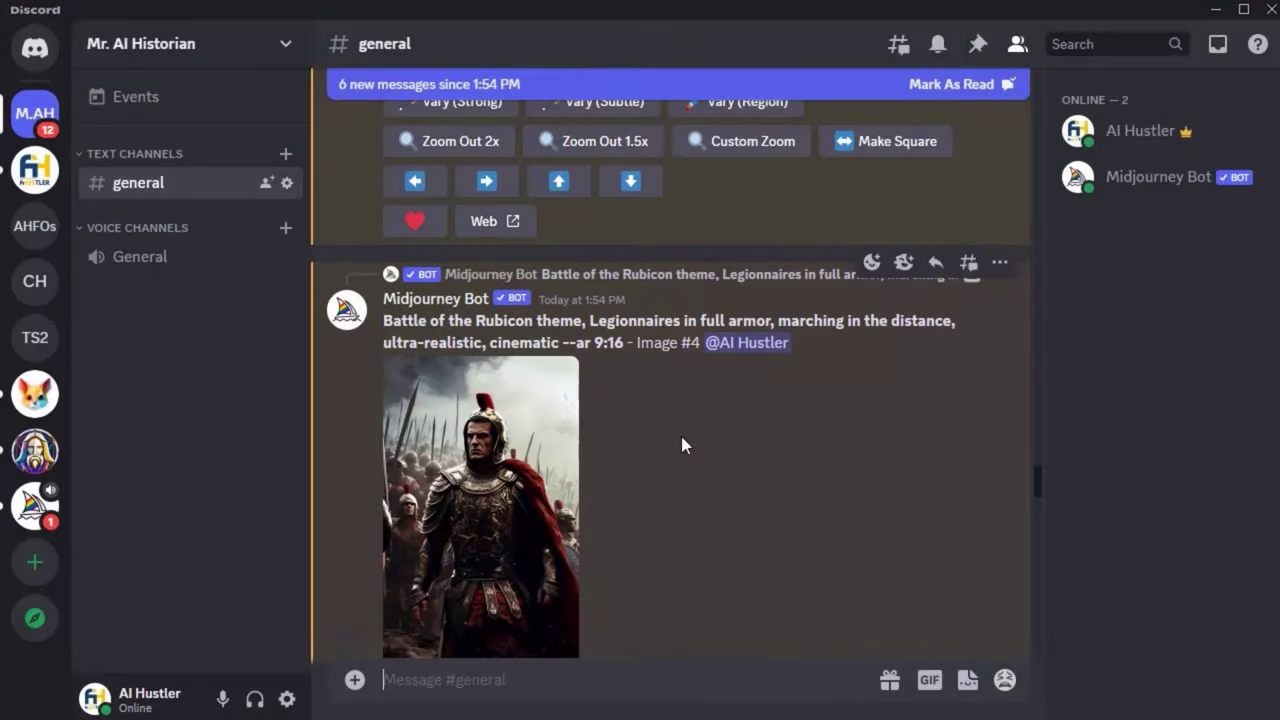
Step: Scroll down through the remaining Midjourney image results
scroll(681, 437, down, 5)
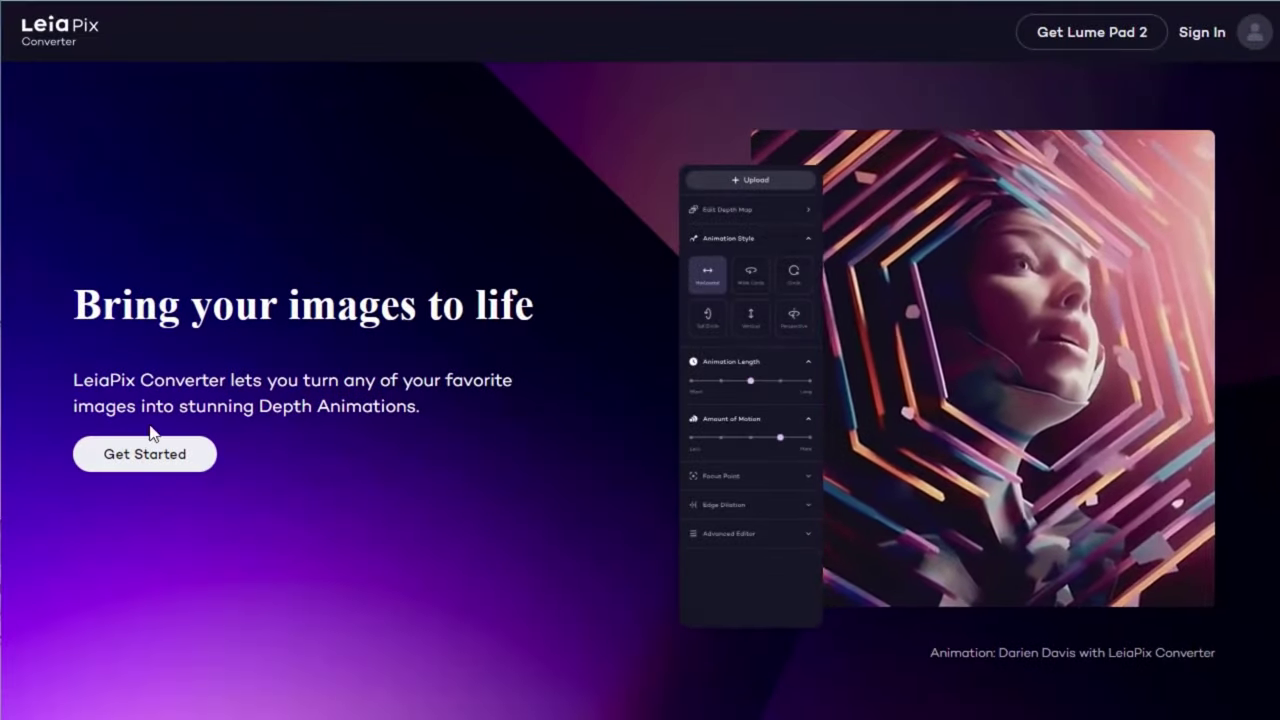
Step: Choose Get Started on LeiaPix and sign in with the Google account
click(142, 466)
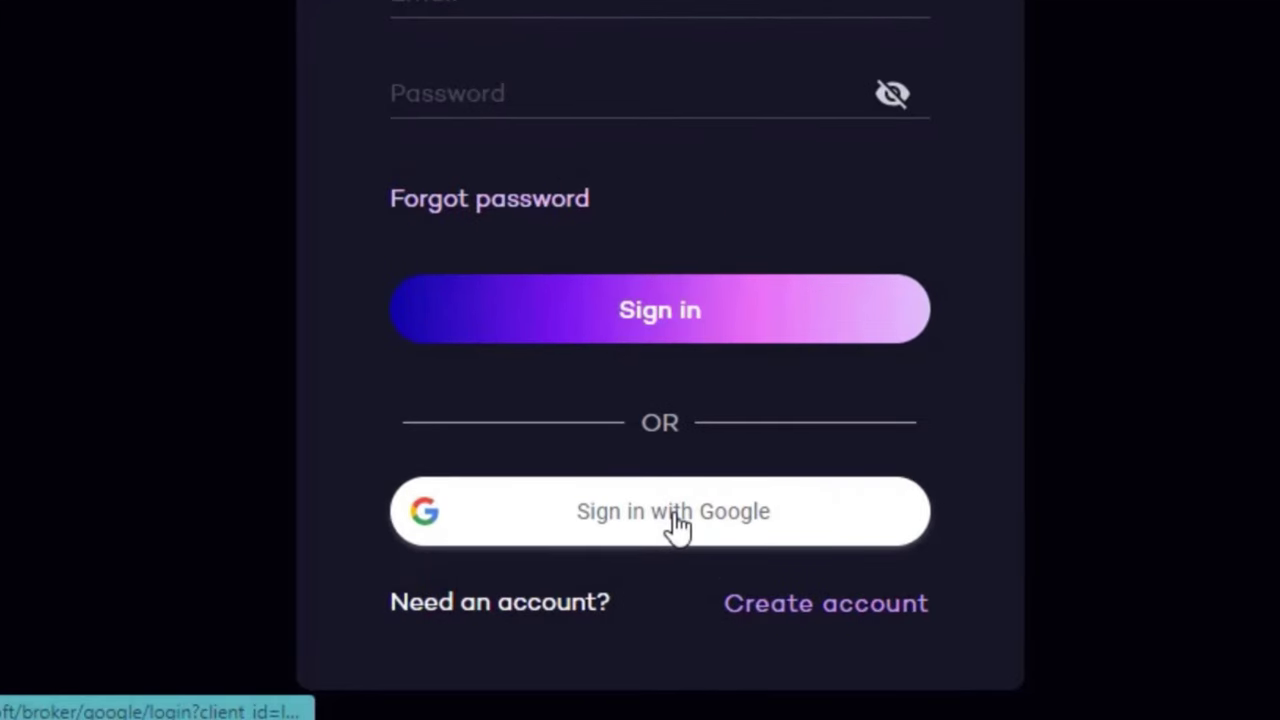
click(668, 521)
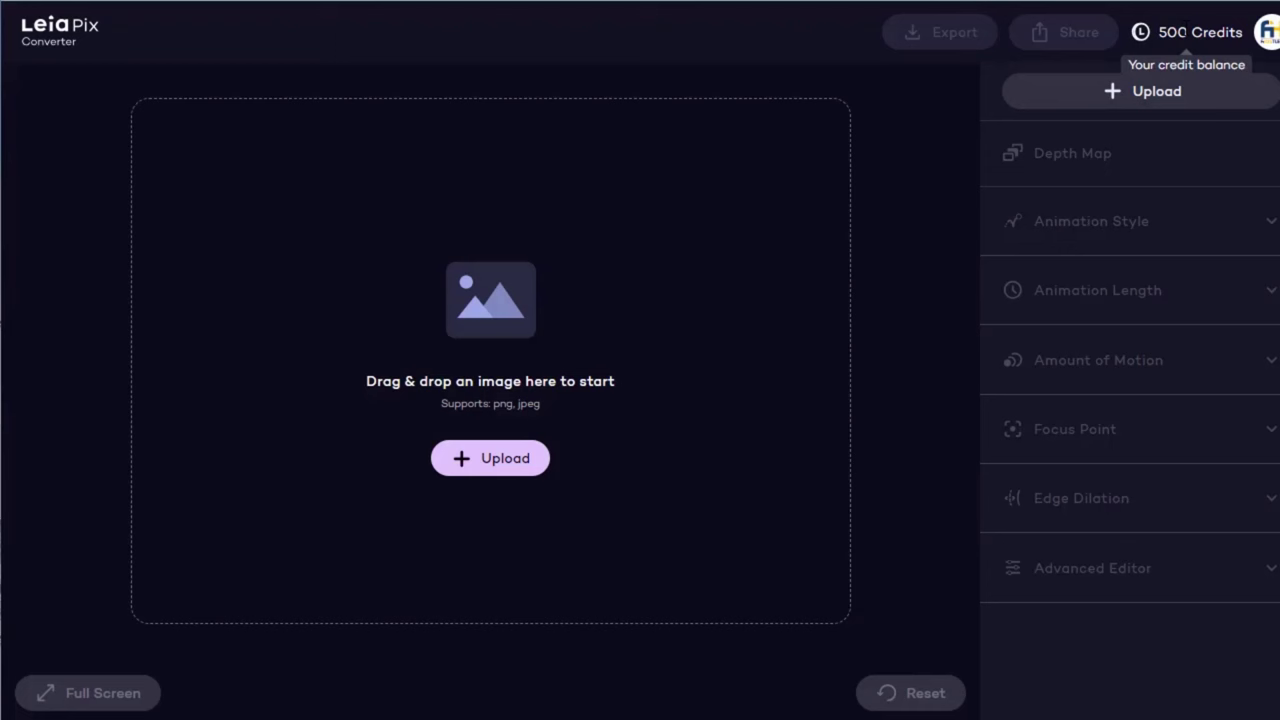
Step: Upload C2.png, the Roman commander image, to LeiaPix Converter
click(1152, 95)
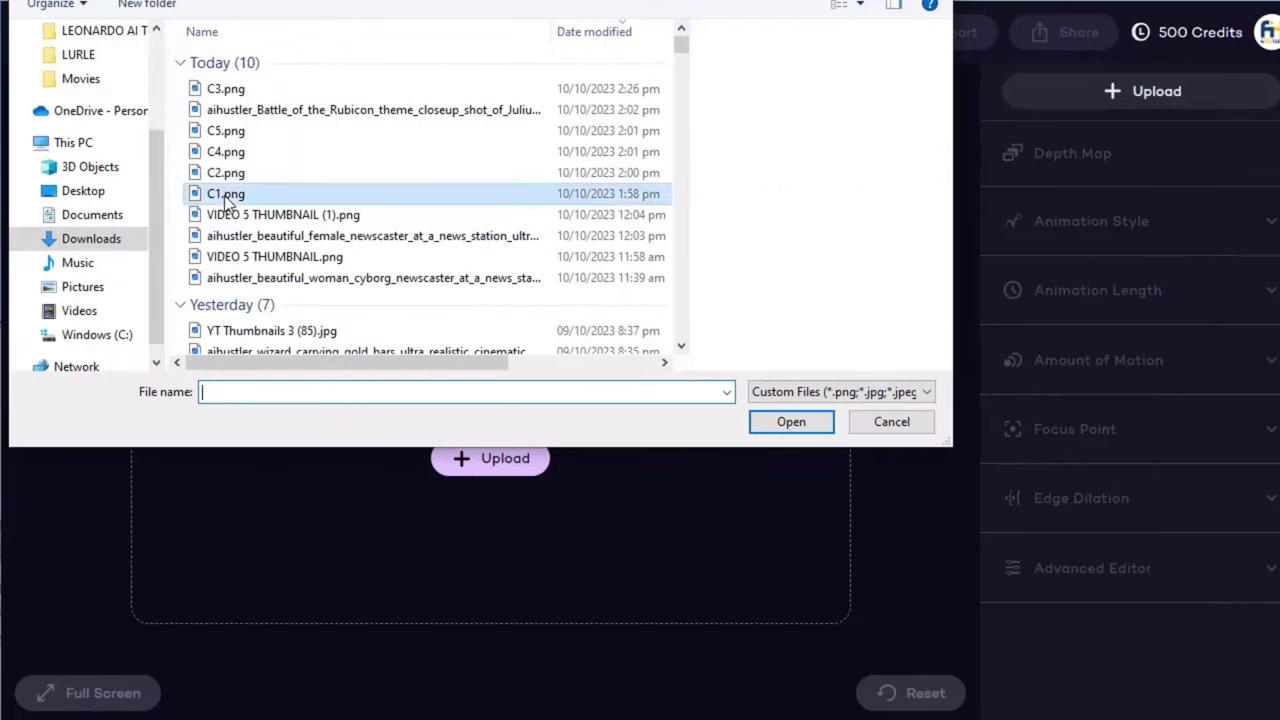
click(226, 199)
click(242, 176)
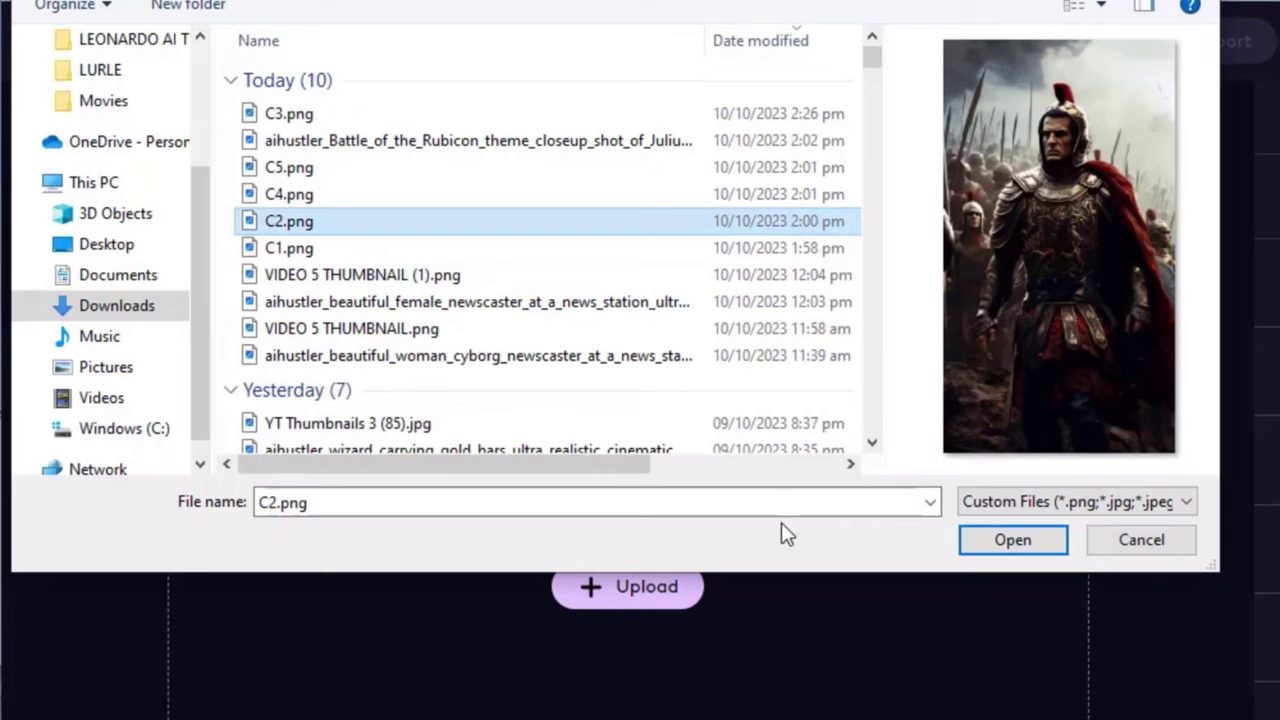
click(1012, 540)
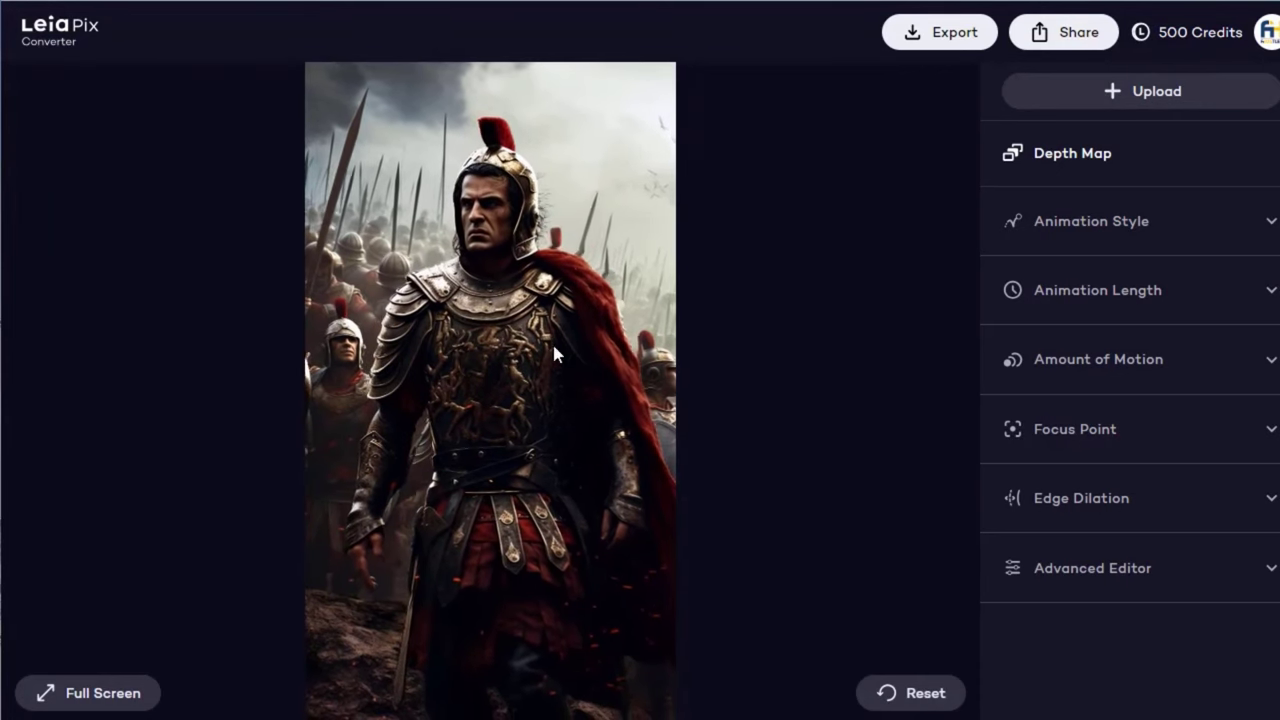
Step: Preview the Horizontal, Circle and Vertical animation styles, then settle back on Perspective
click(1262, 221)
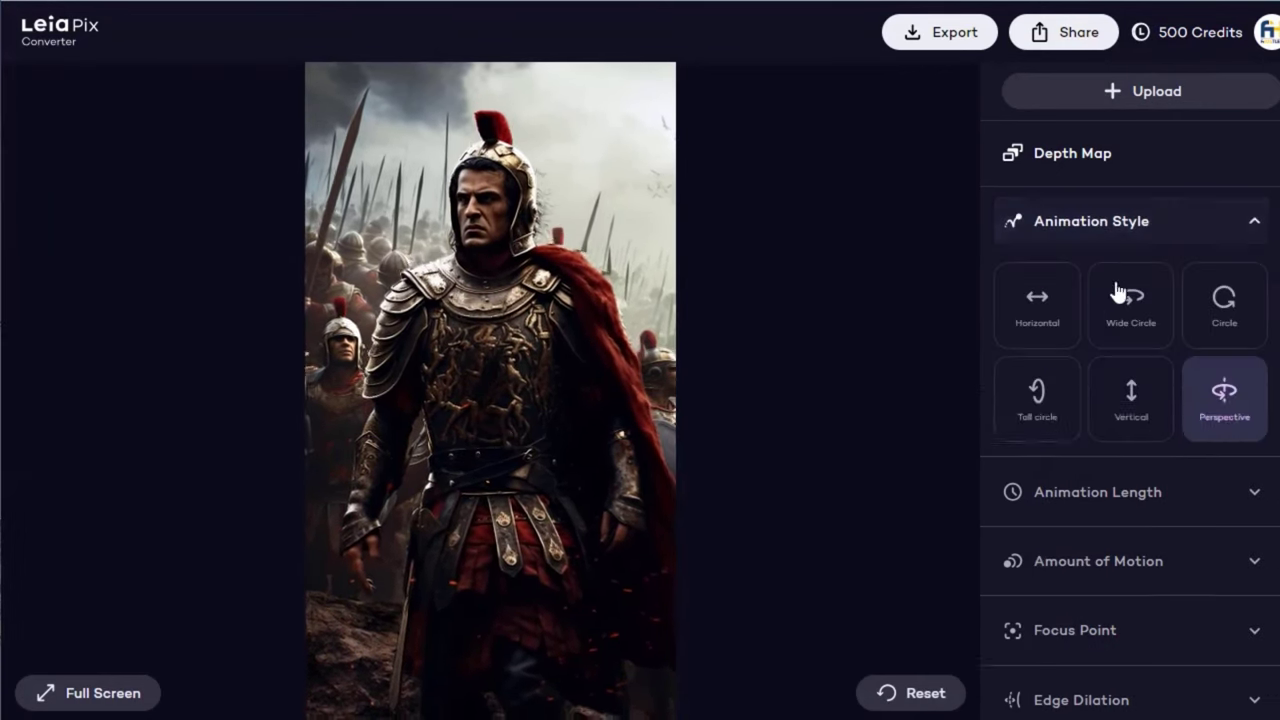
click(1049, 312)
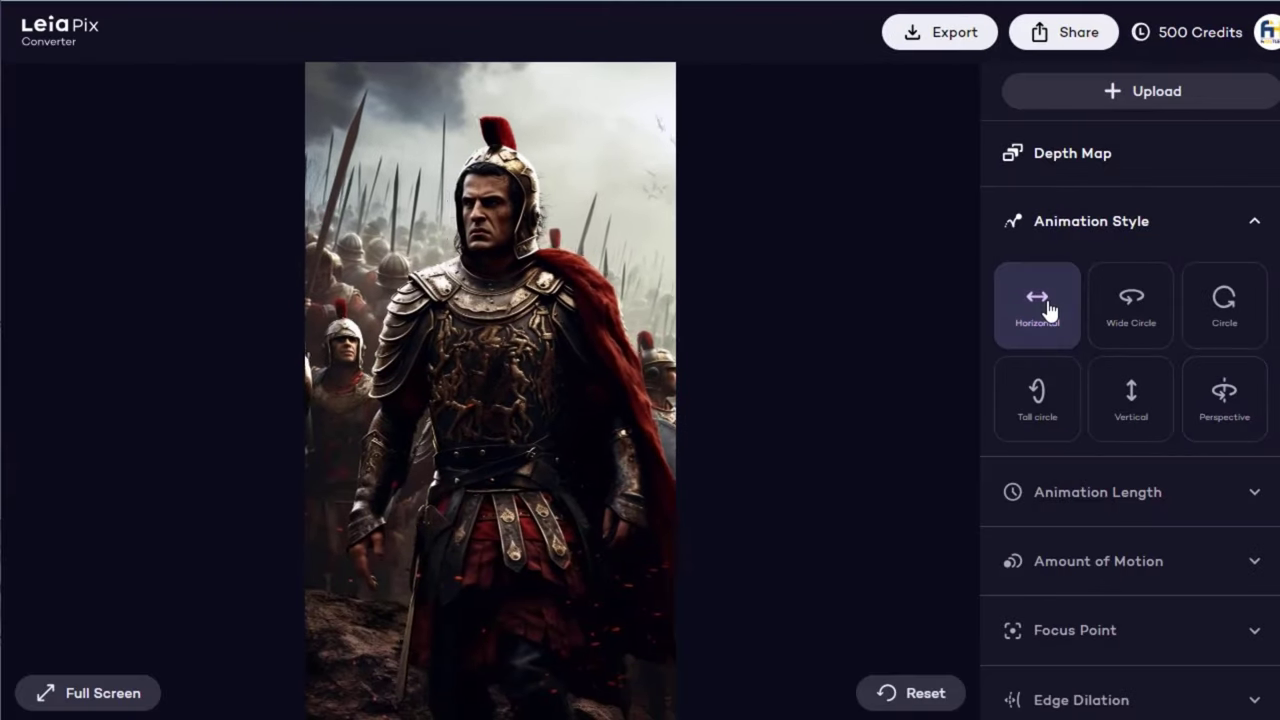
click(1143, 309)
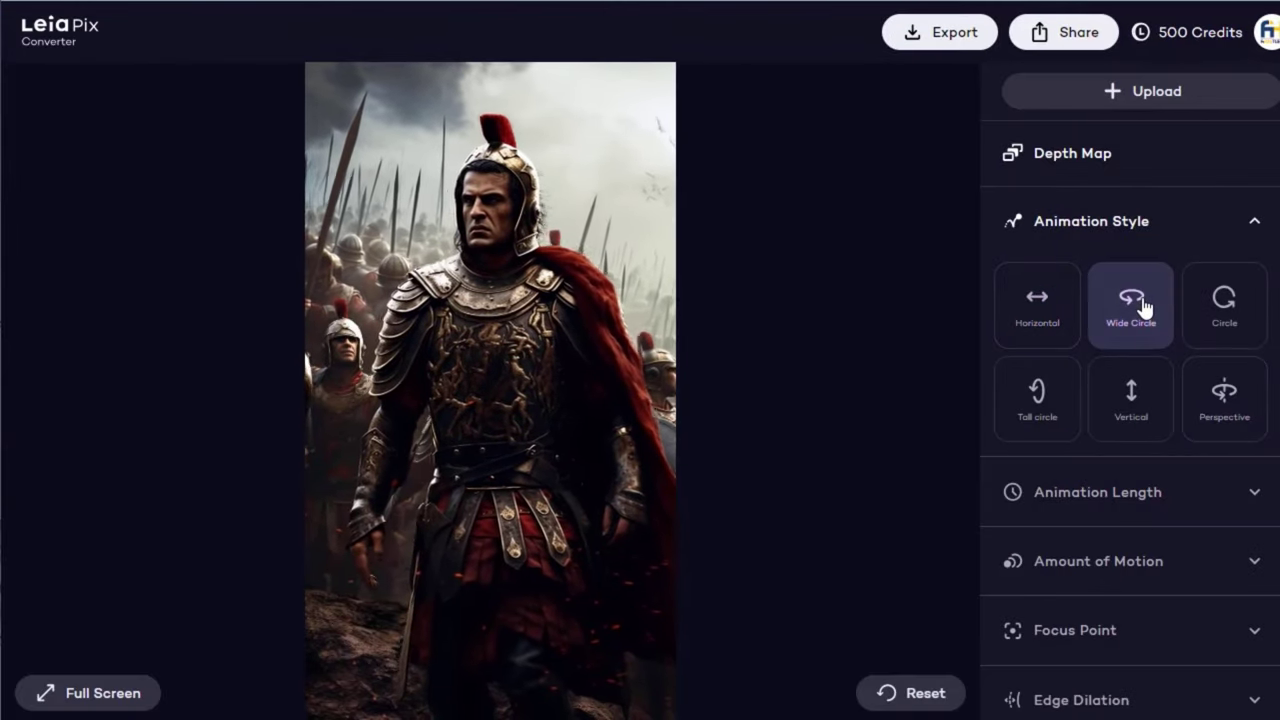
click(1228, 306)
click(1045, 406)
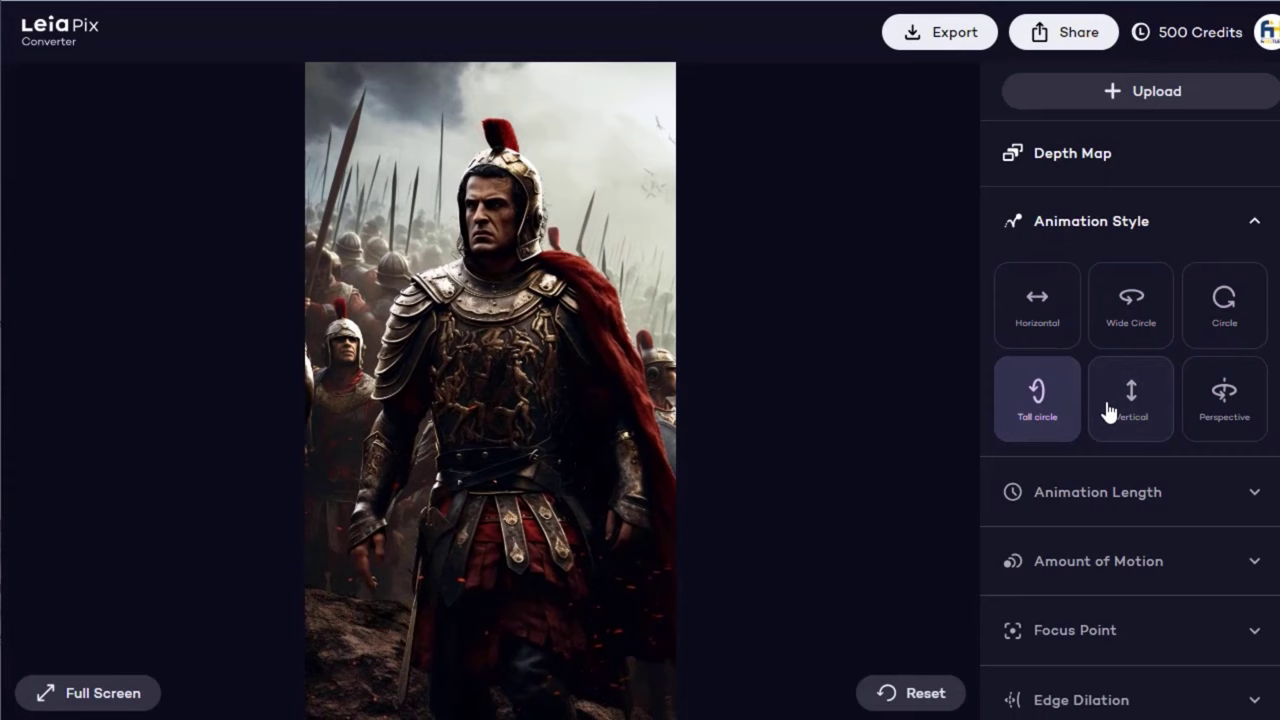
click(1108, 410)
click(1226, 395)
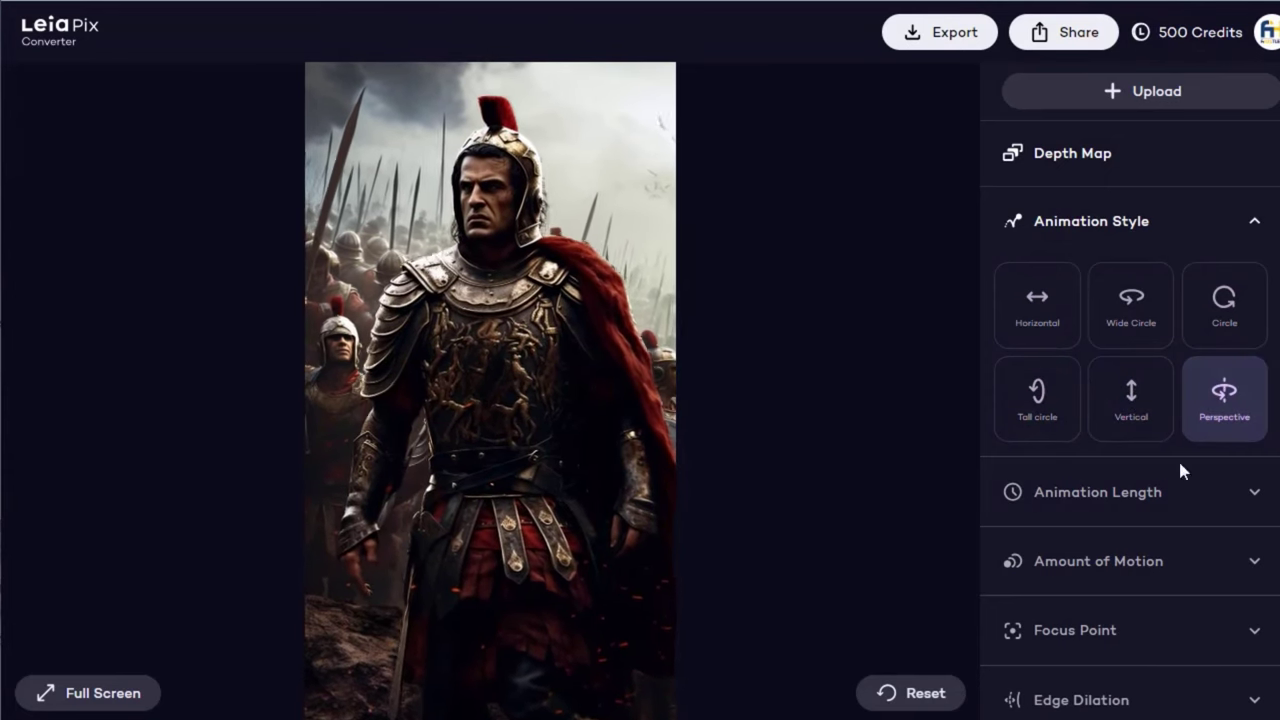
Step: Set Animation Length to Long, keep motion at More, and place the focus point mid-way
click(1252, 492)
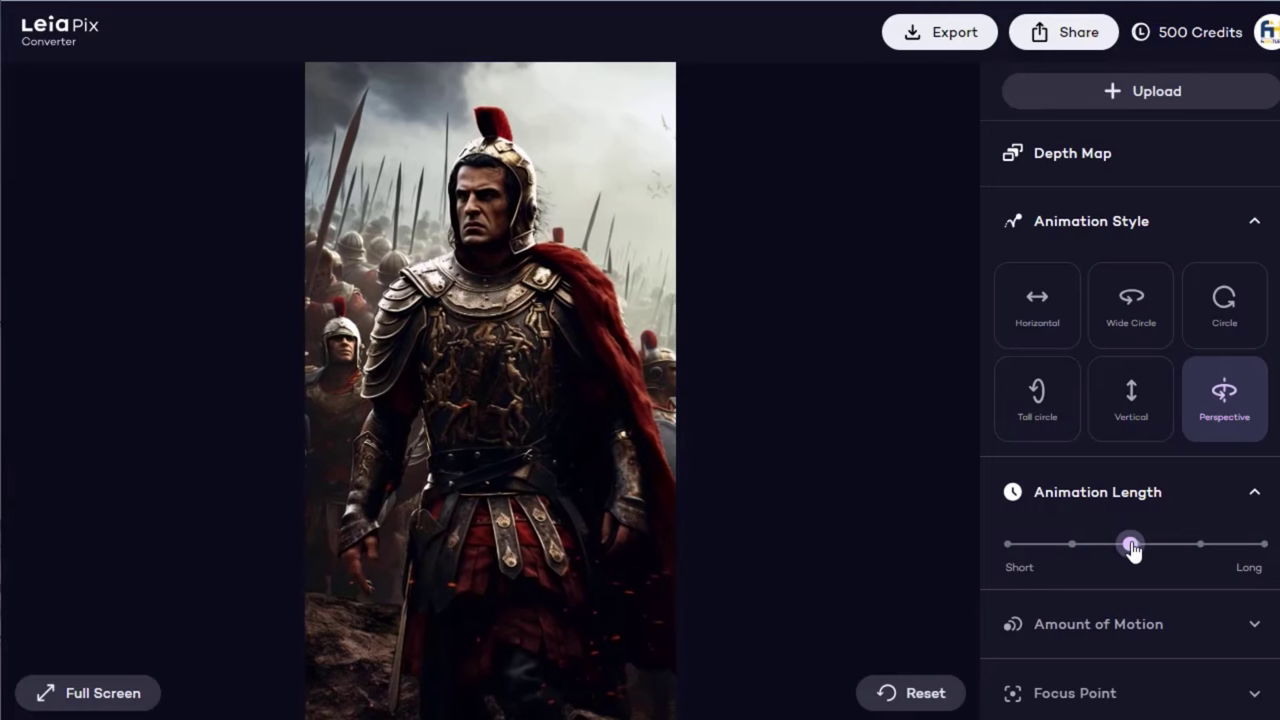
drag(1131, 548, 1263, 556)
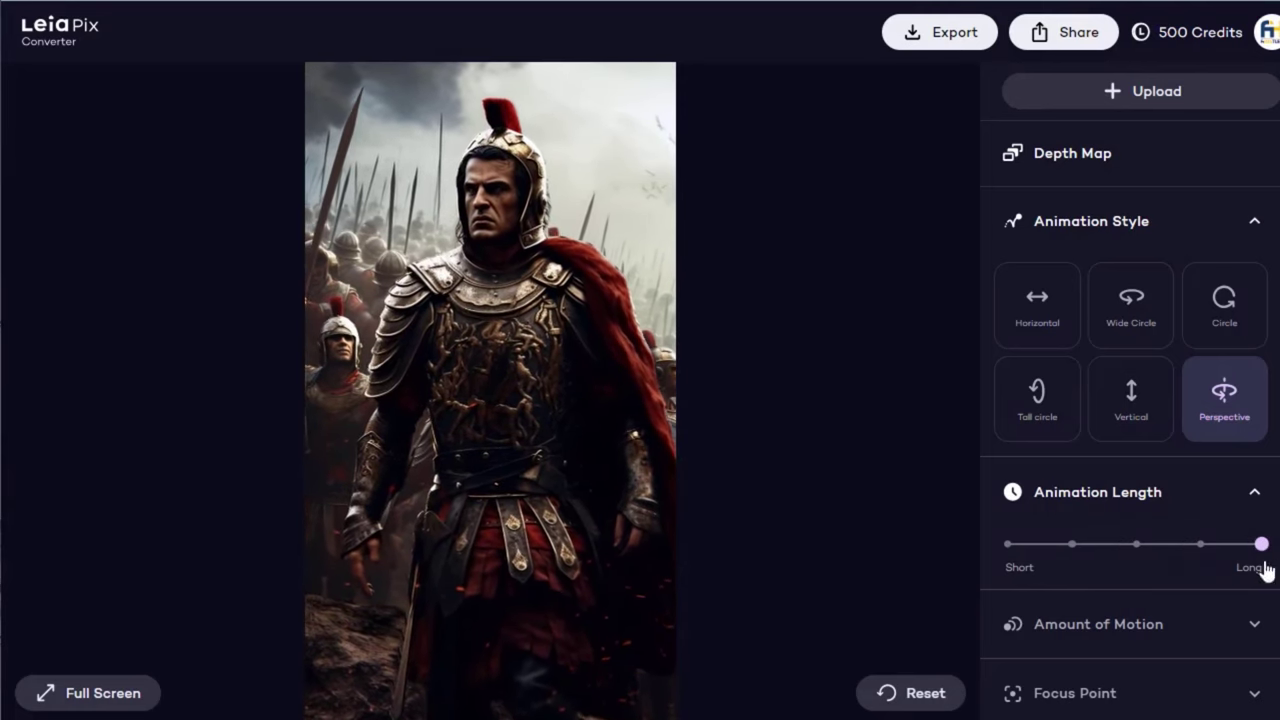
scroll(1194, 686, down, 1)
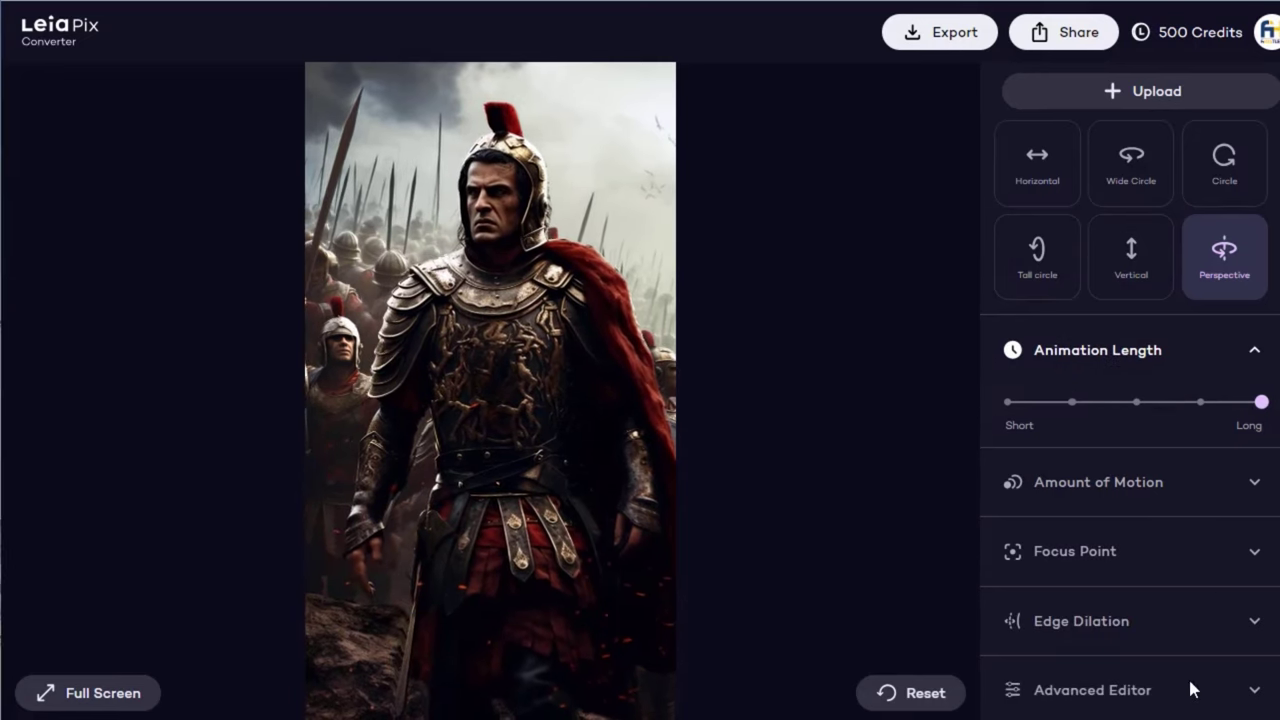
click(1251, 489)
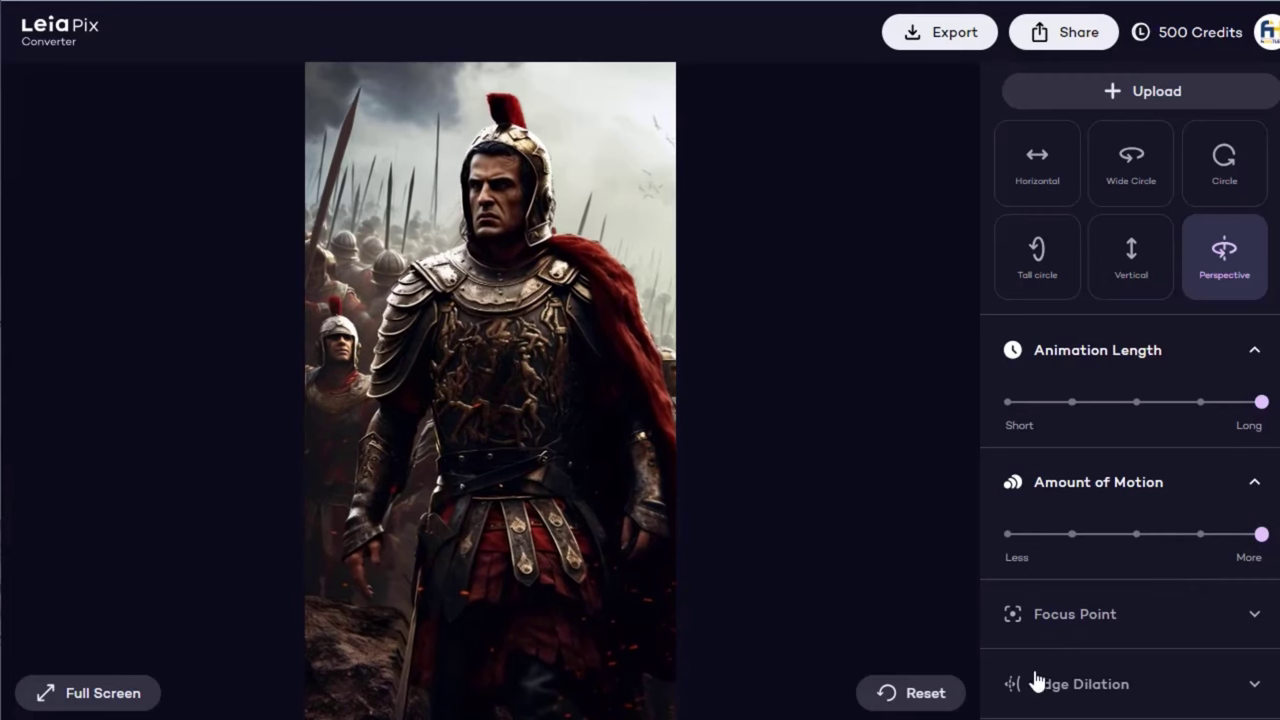
scroll(1203, 571, down, 1)
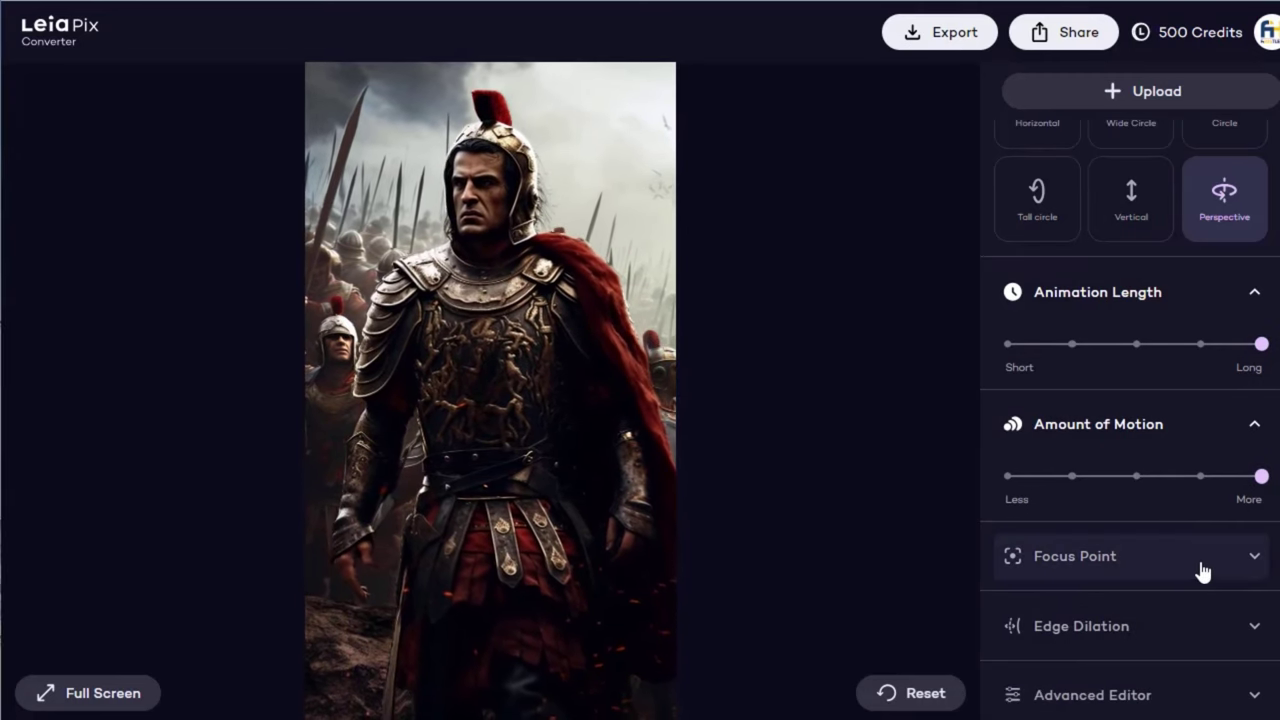
click(1257, 558)
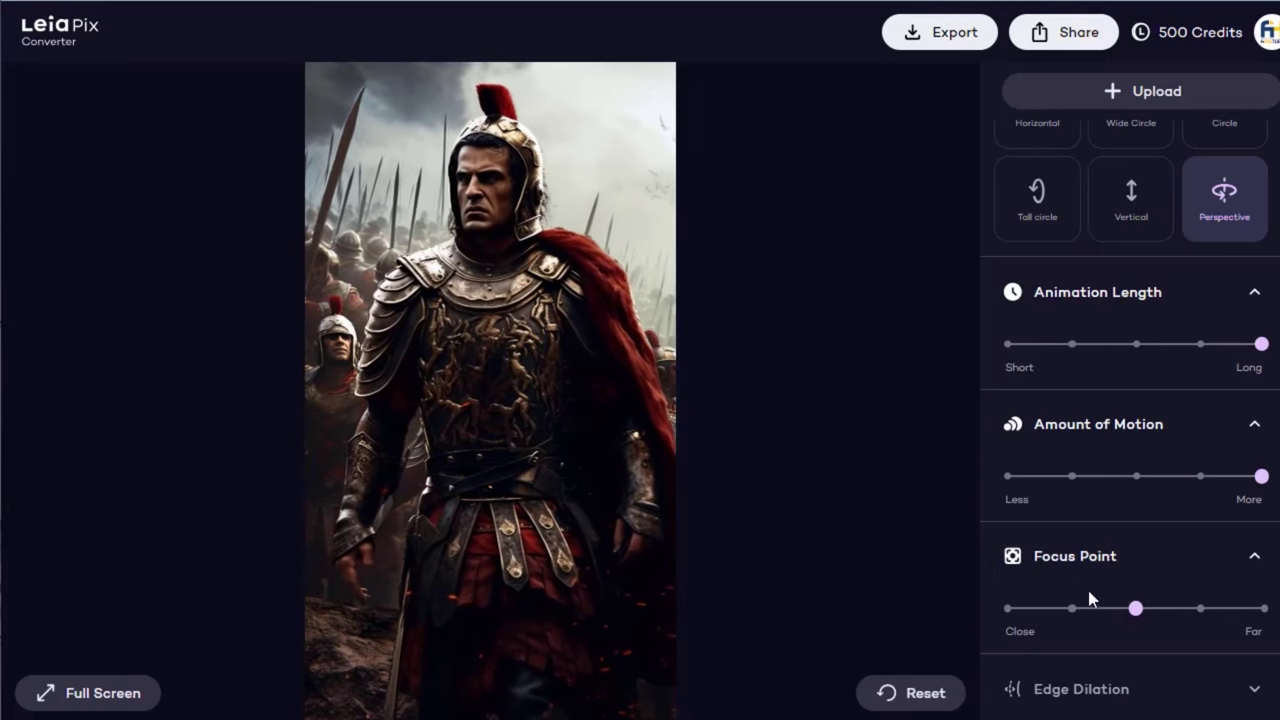
drag(1136, 608, 1262, 608)
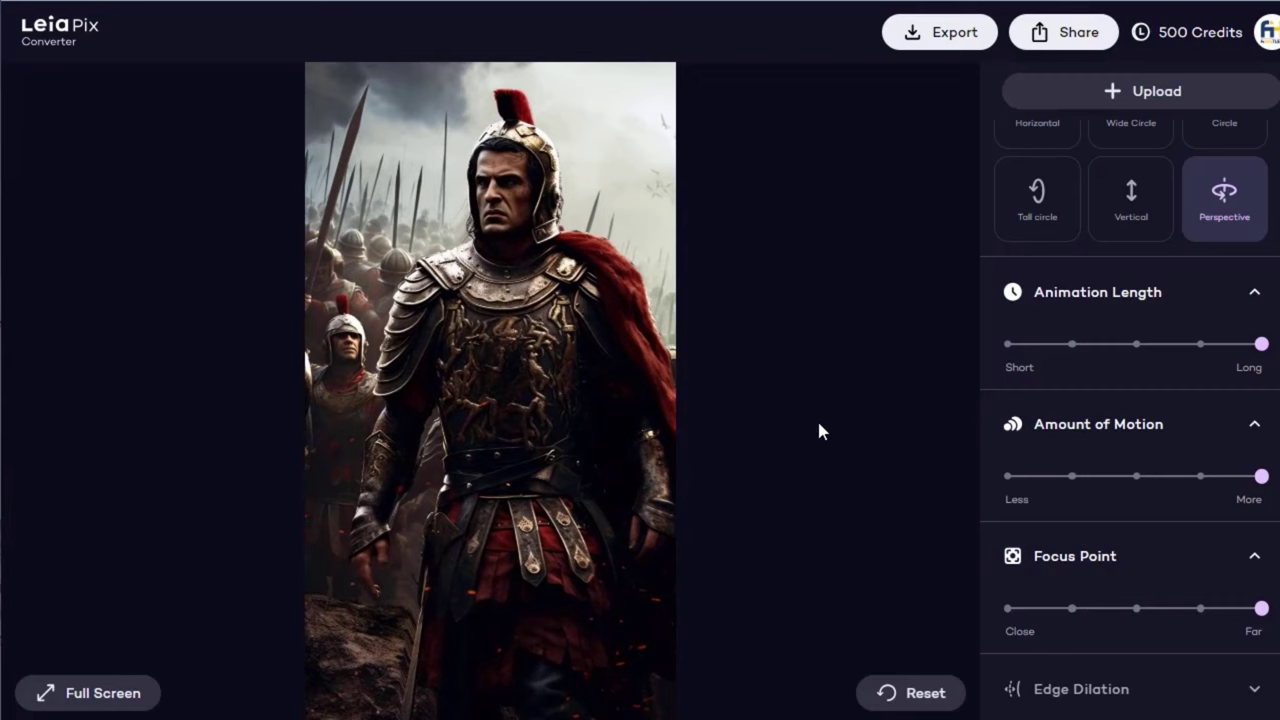
drag(1261, 608, 1150, 620)
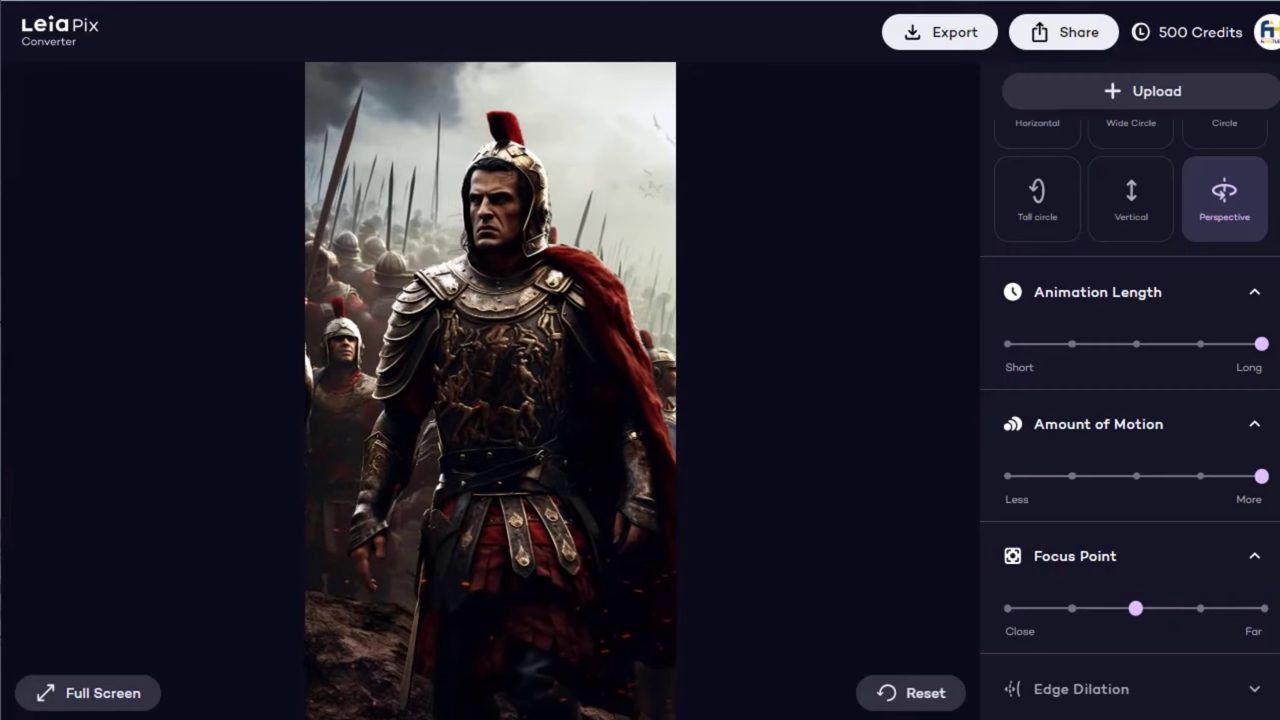
Step: Lower Edge Dilation near Less, then check and hide the advanced amplitude and phase settings
scroll(1249, 643, down, 1)
click(1254, 622)
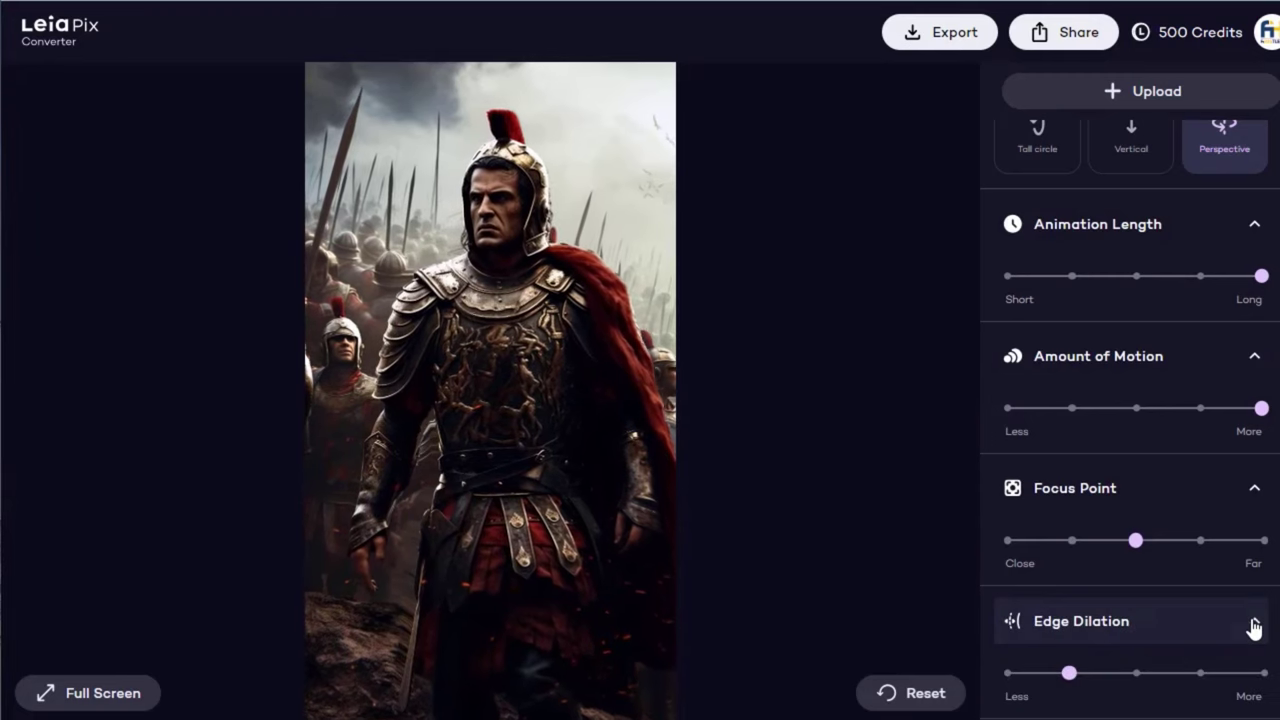
scroll(1130, 658, down, 1)
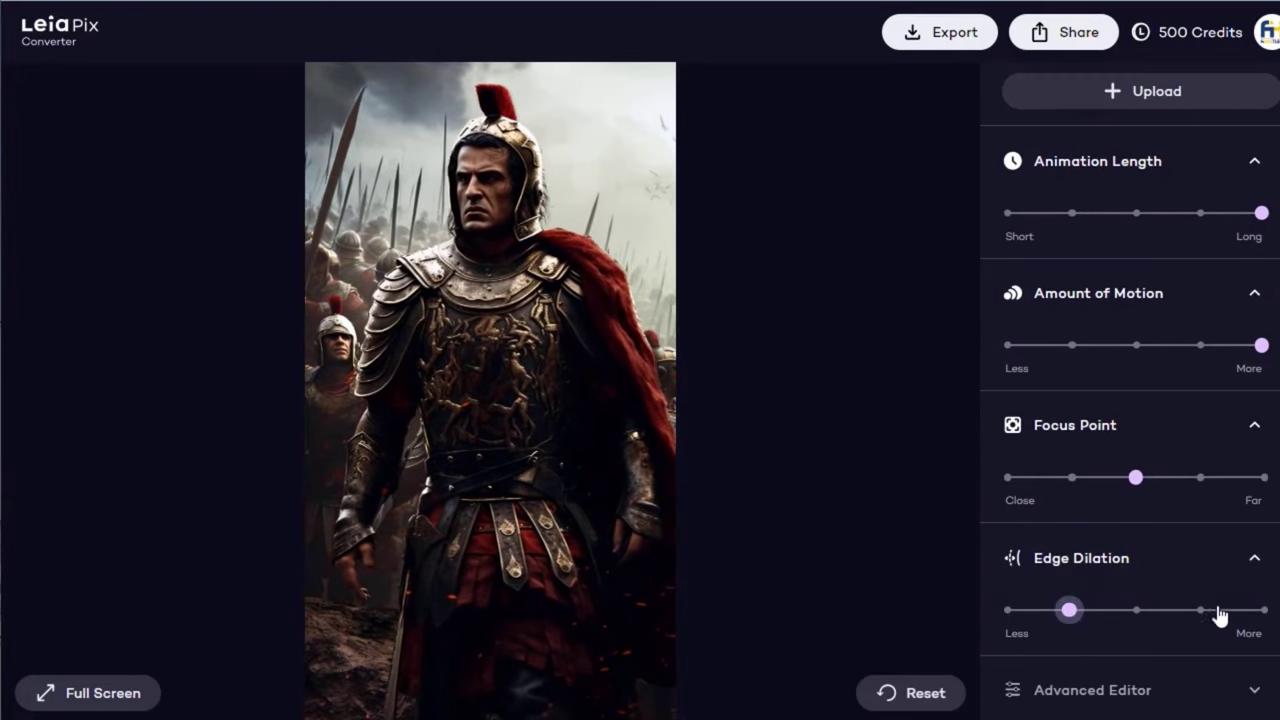
click(1263, 610)
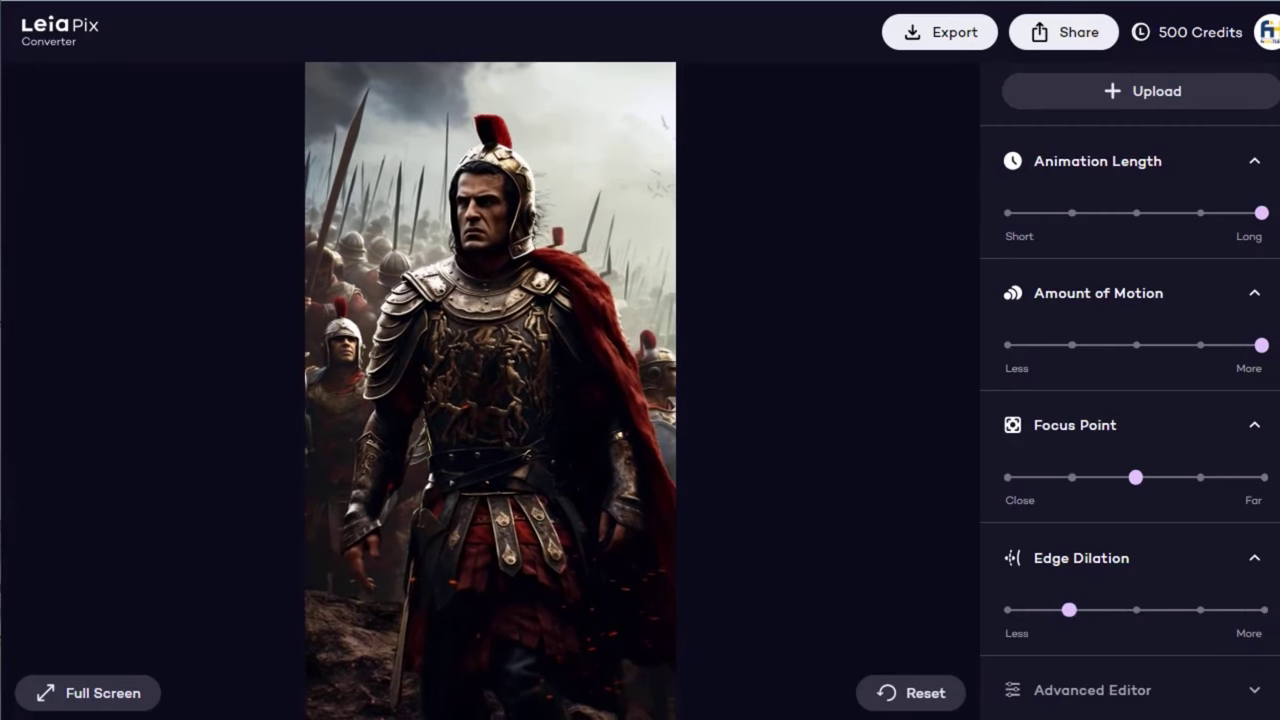
click(1256, 692)
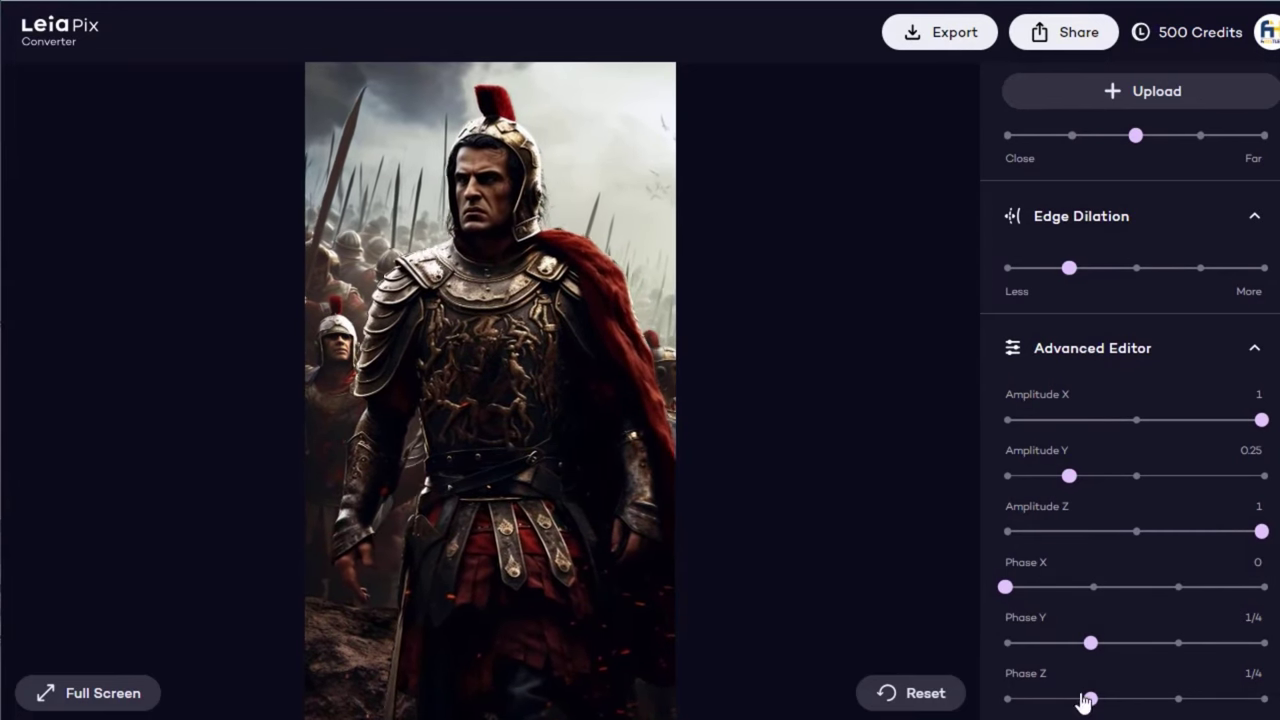
click(1255, 352)
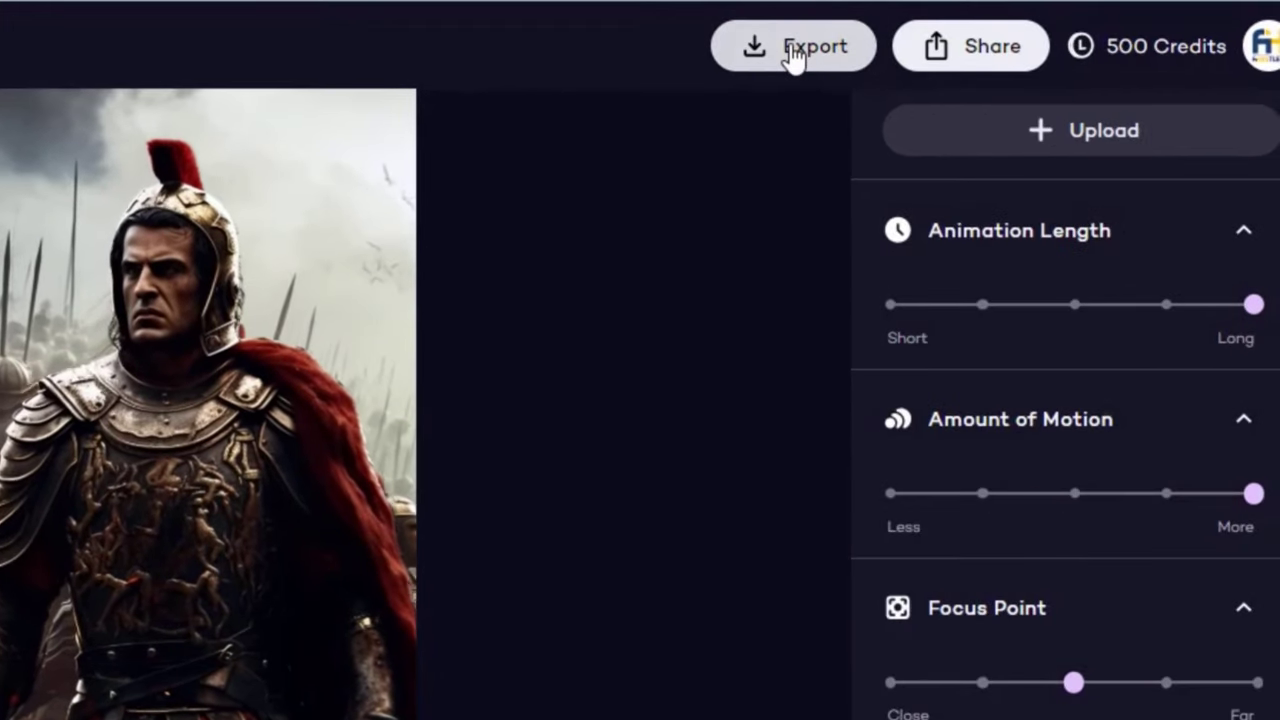
Step: Export the commander animation as a free MP4 limited to 720p
click(787, 50)
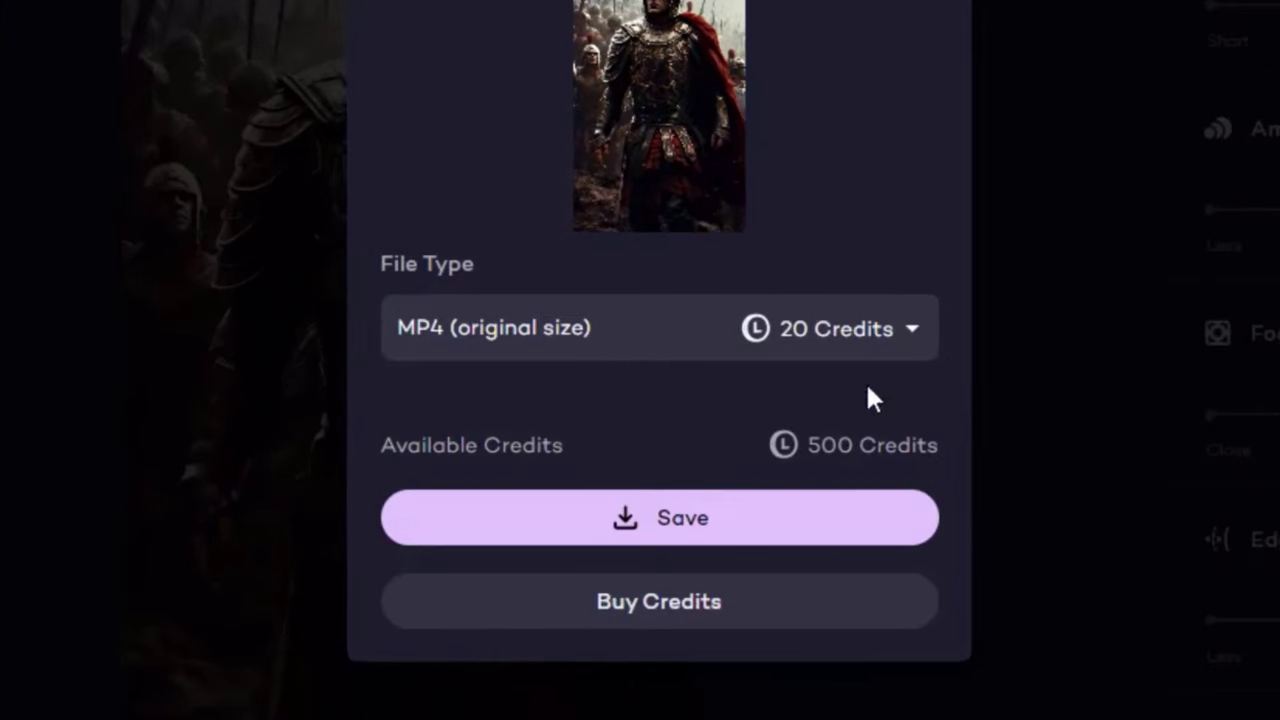
click(913, 333)
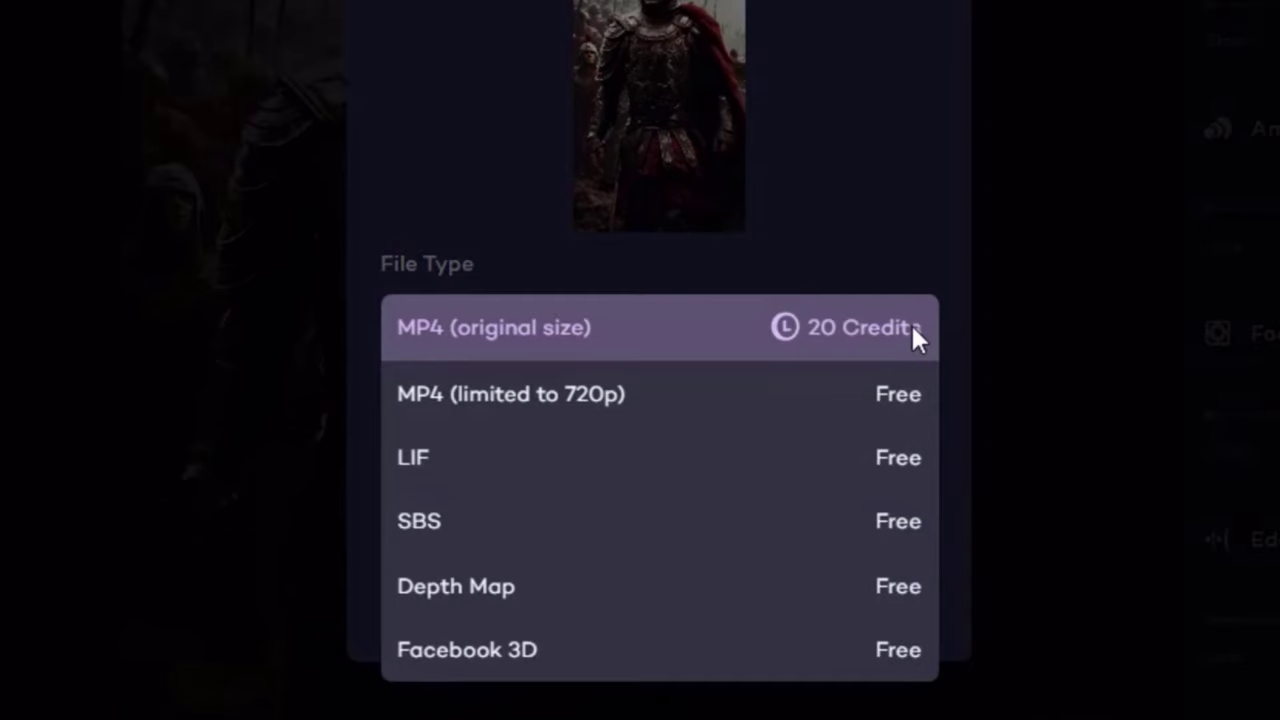
click(622, 404)
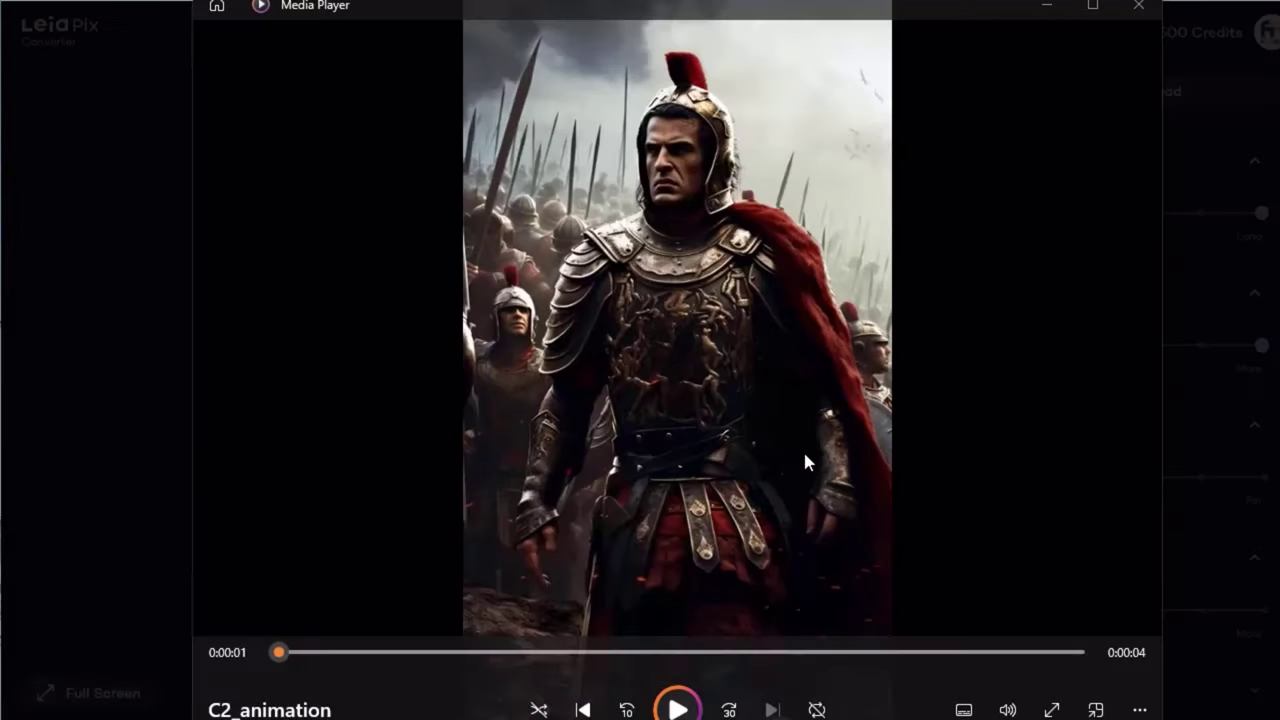
Step: Play the C2_animation clip in Media Player and pause it at about 4 seconds
click(676, 708)
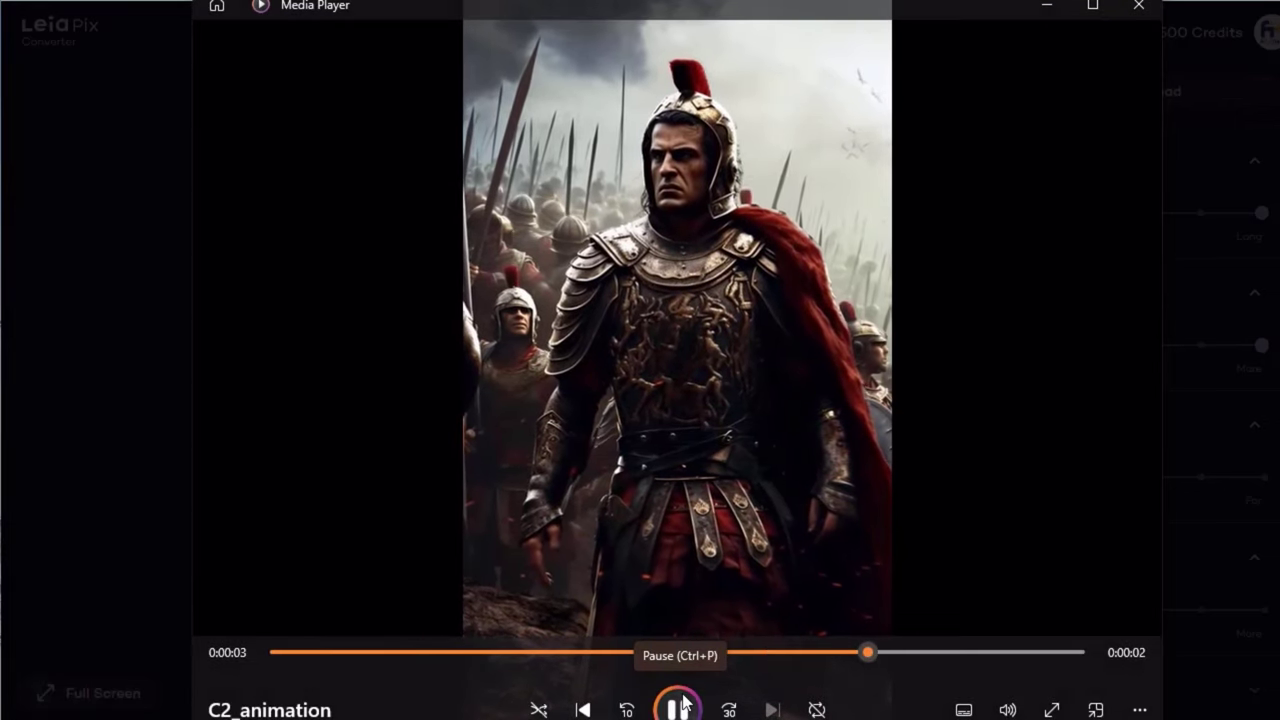
click(684, 703)
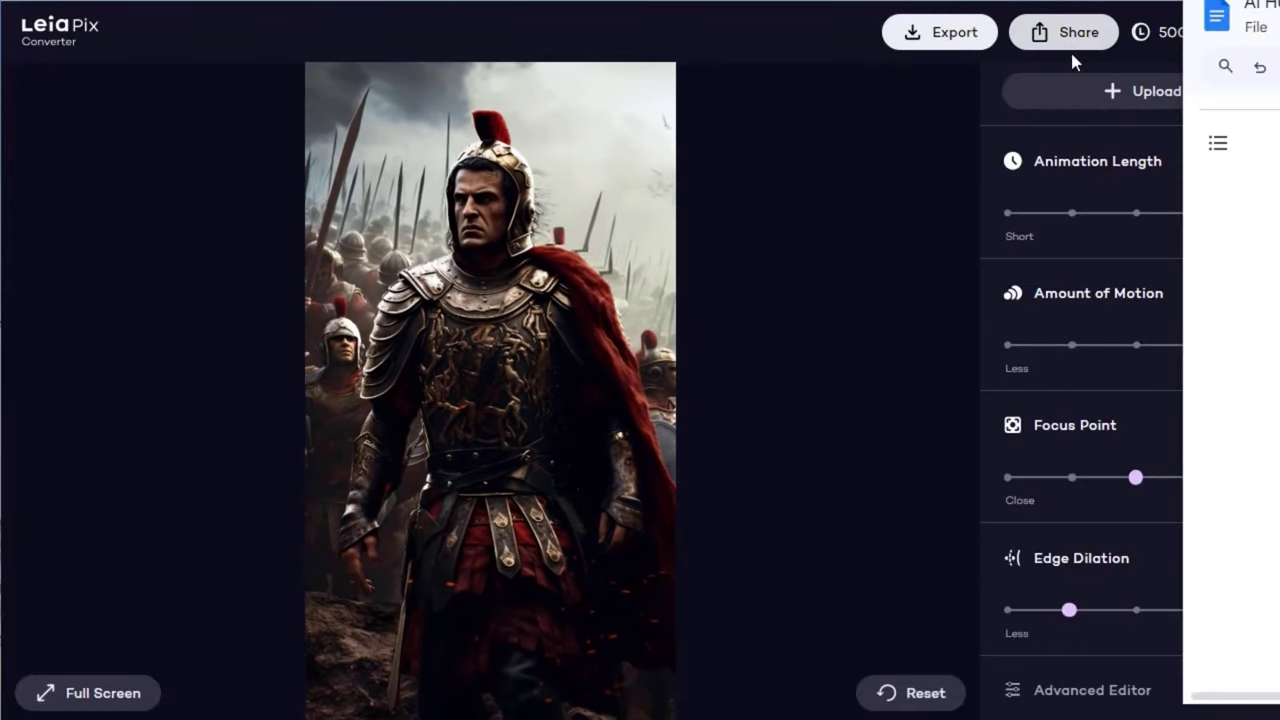
Step: Start a new upload and pick C4.png from the Downloads images
click(1134, 89)
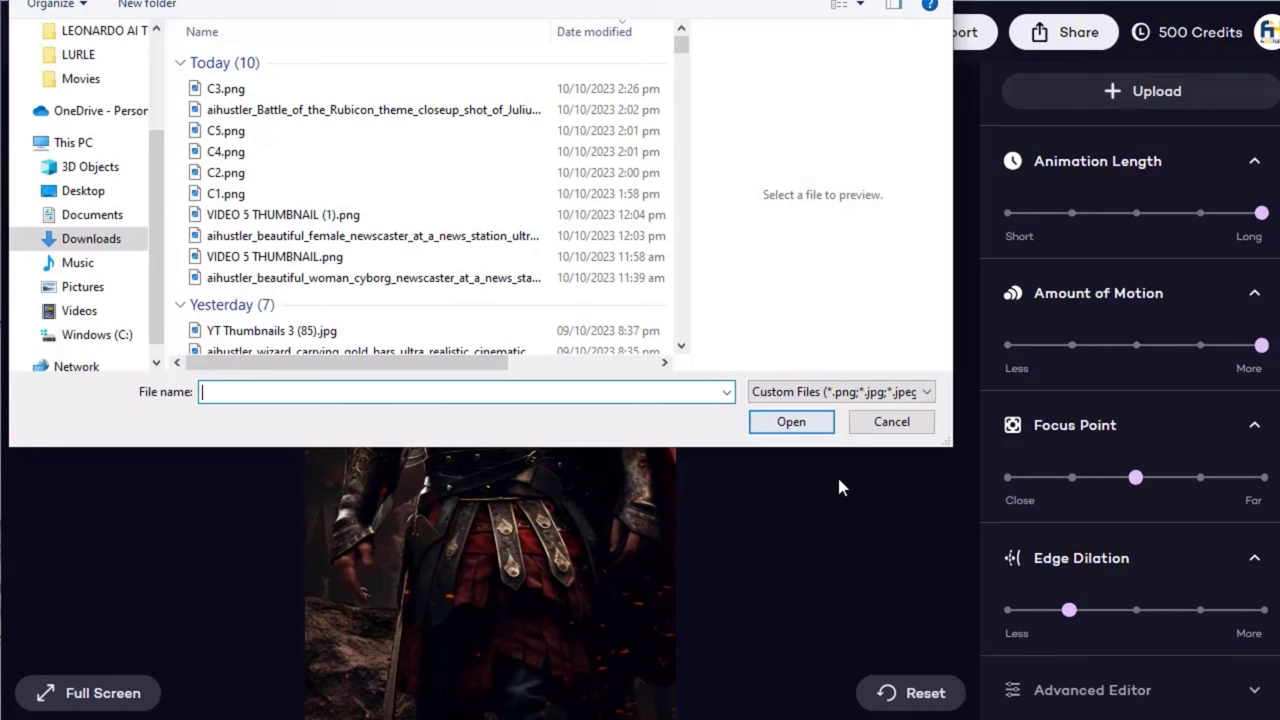
click(225, 172)
click(243, 152)
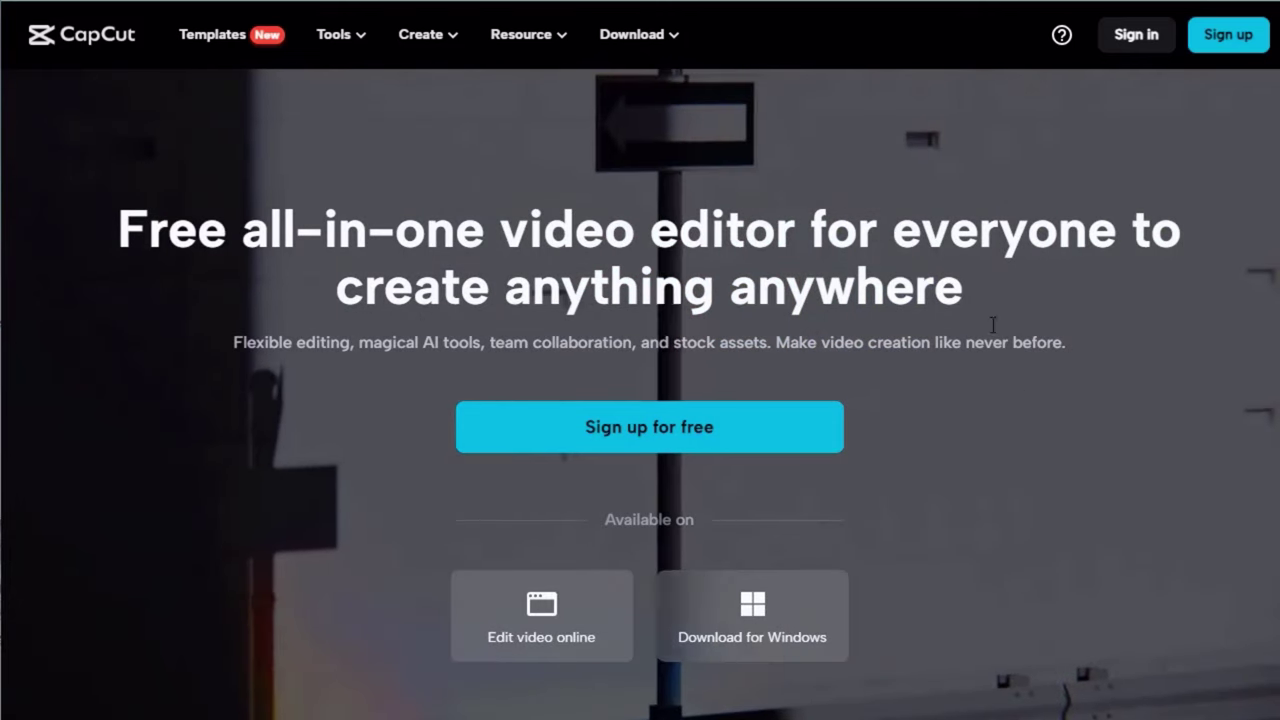
Step: From the CapCut sign-up page, download the CapCut desktop app for Windows
scroll(993, 325, down, 4)
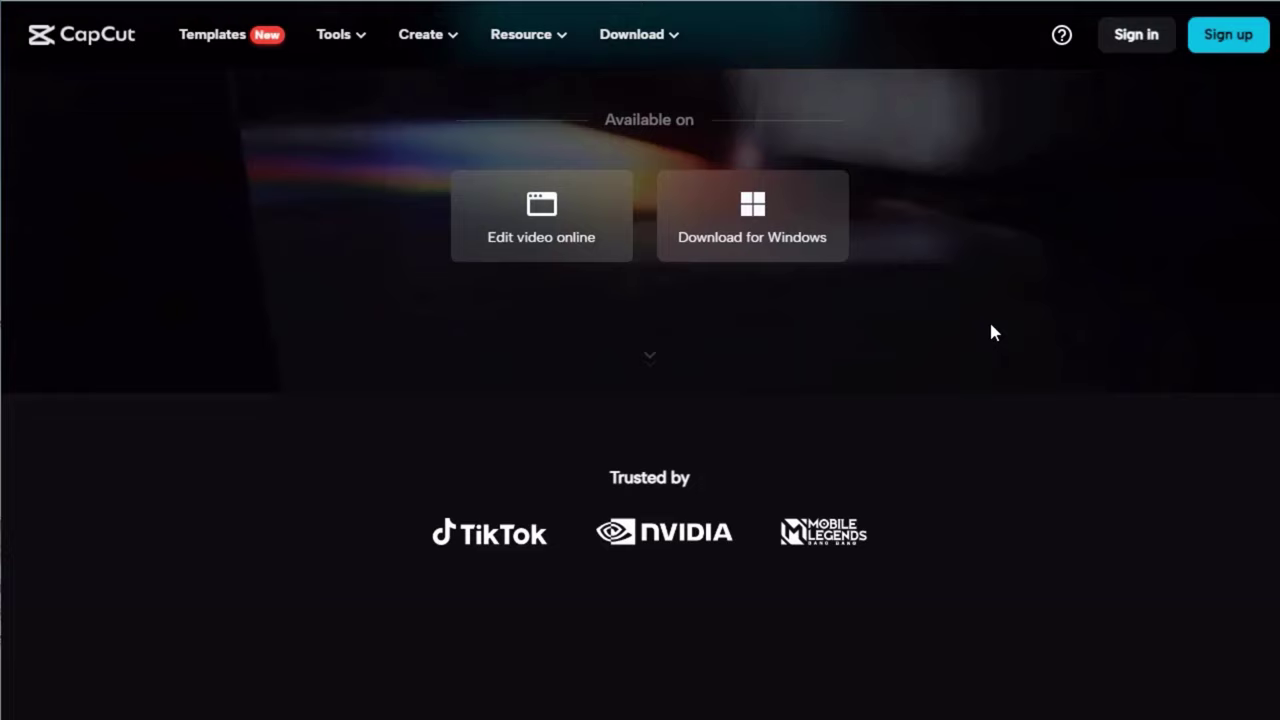
scroll(990, 333, up, 4)
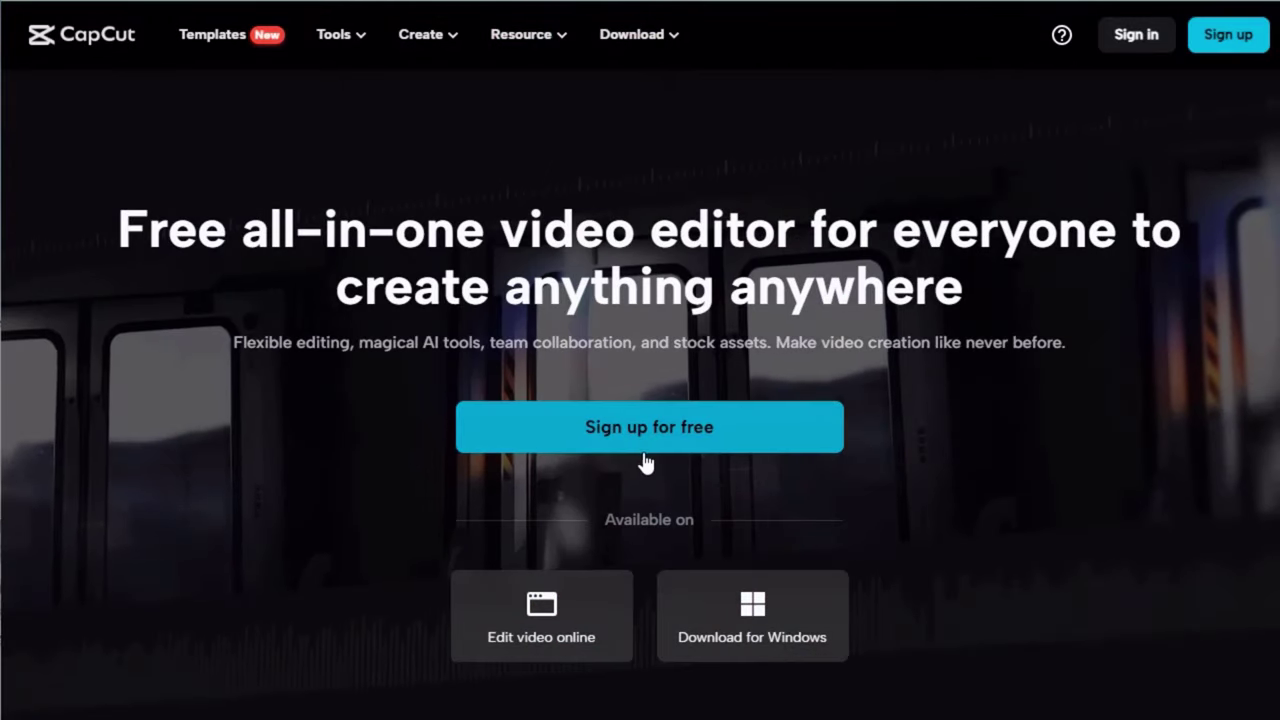
click(658, 432)
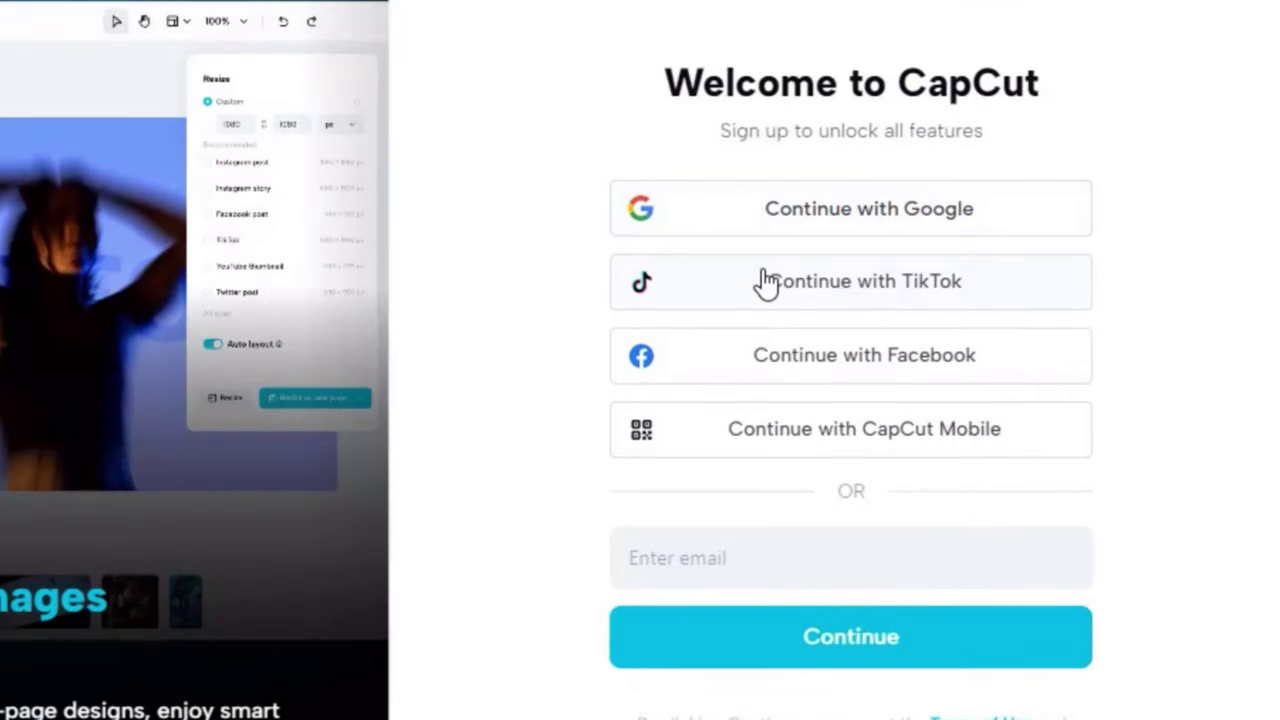
click(777, 550)
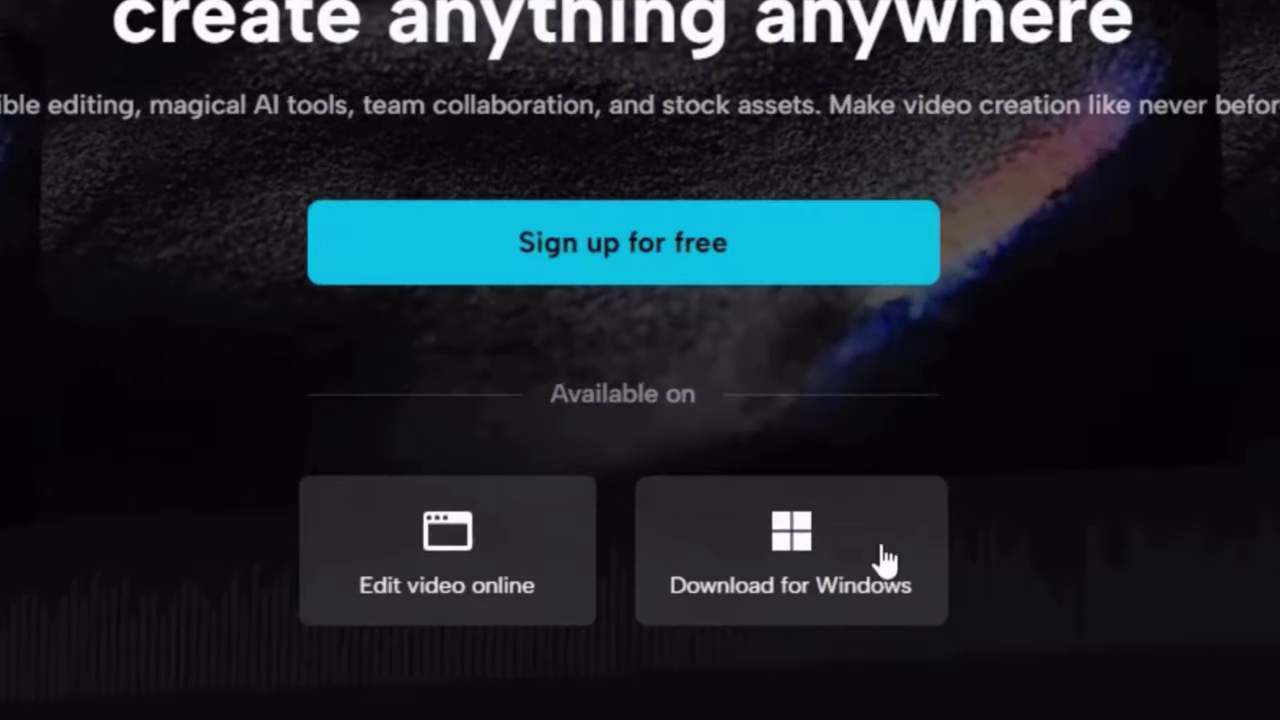
click(768, 611)
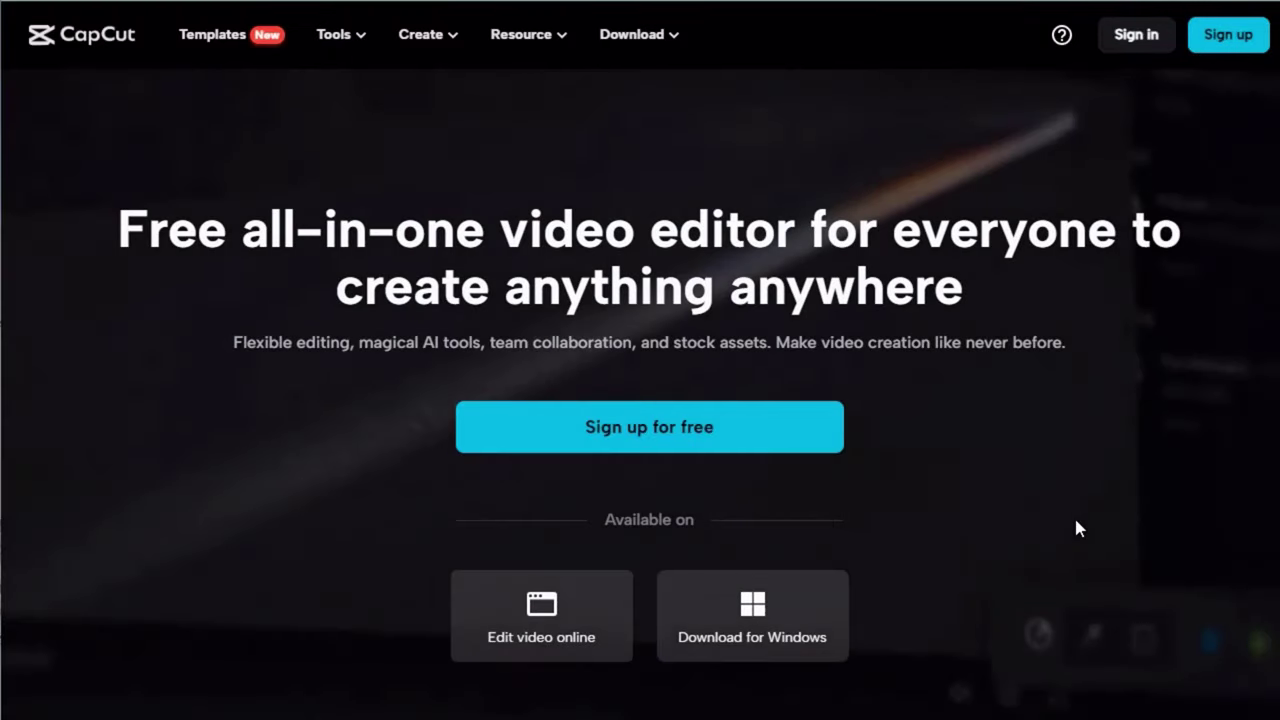
scroll(1077, 528, down, 2)
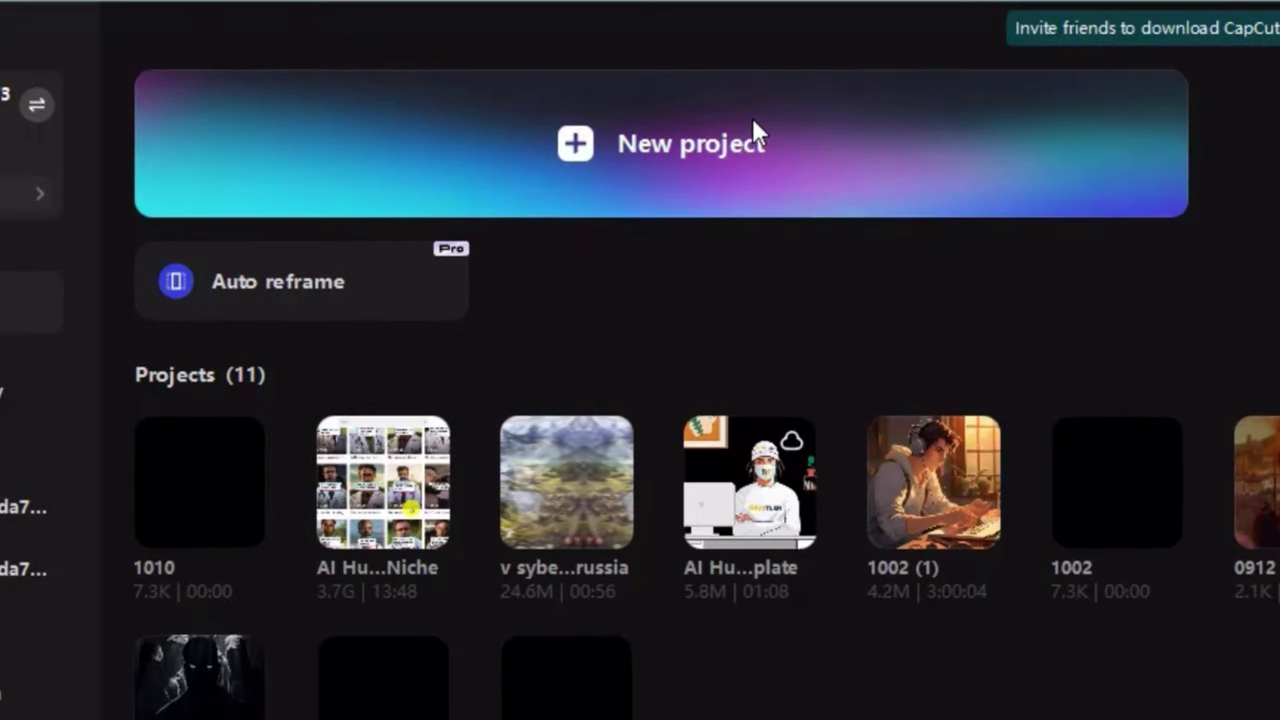
Step: Start a new empty project and select all seven files in the Caesar folder
click(754, 124)
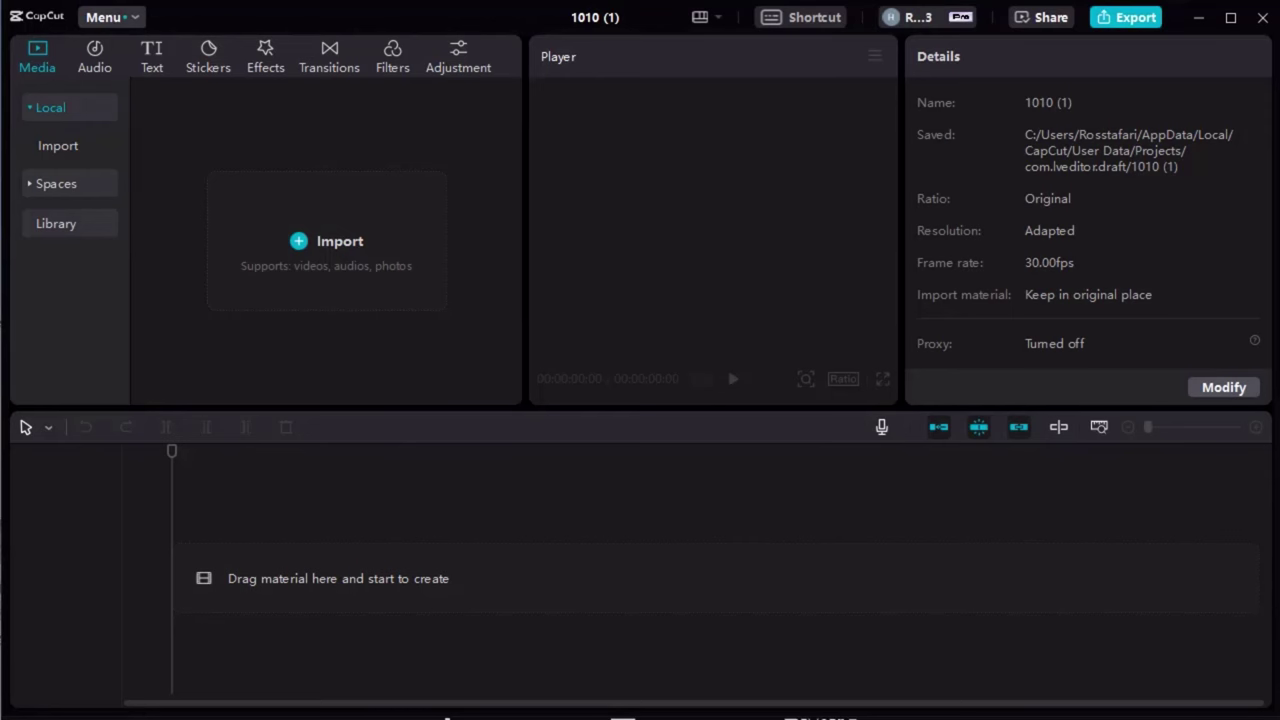
key(alt+Tab)
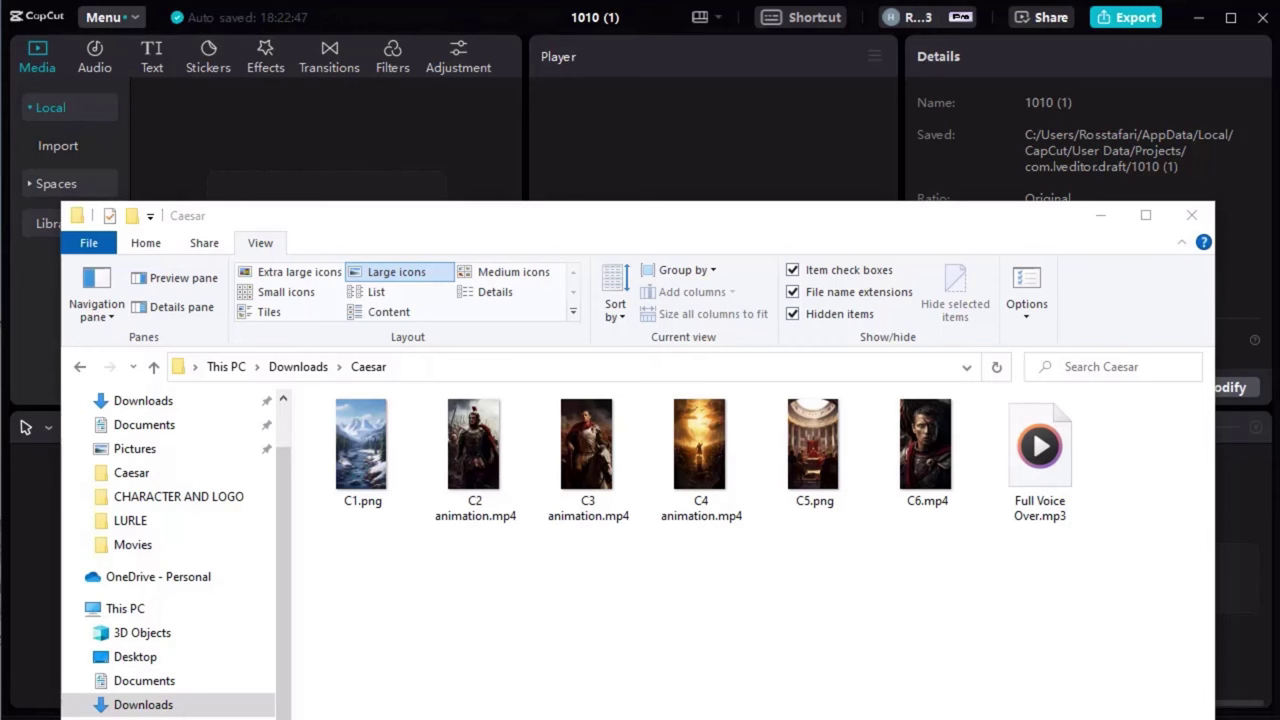
drag(338, 578, 1040, 445)
drag(632, 234, 663, 462)
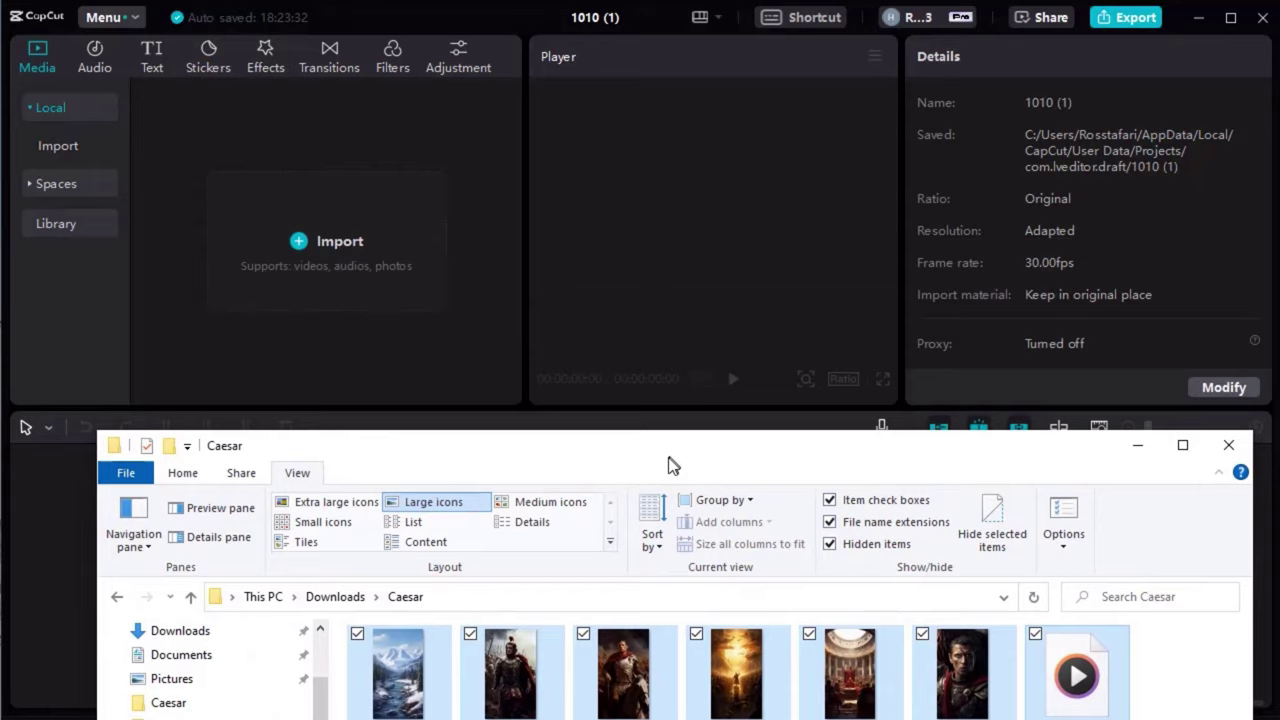
Step: Import the seven Caesar files into Media and place them all on the timeline
drag(415, 690, 343, 263)
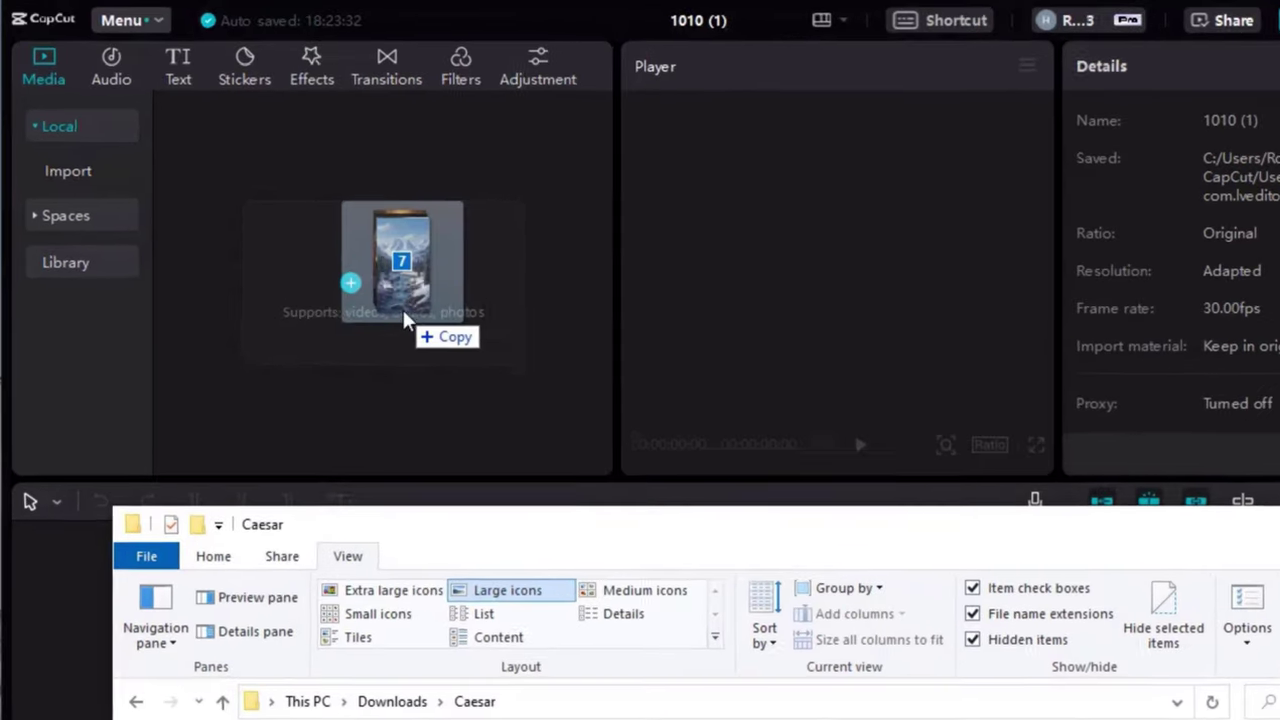
drag(403, 312, 408, 322)
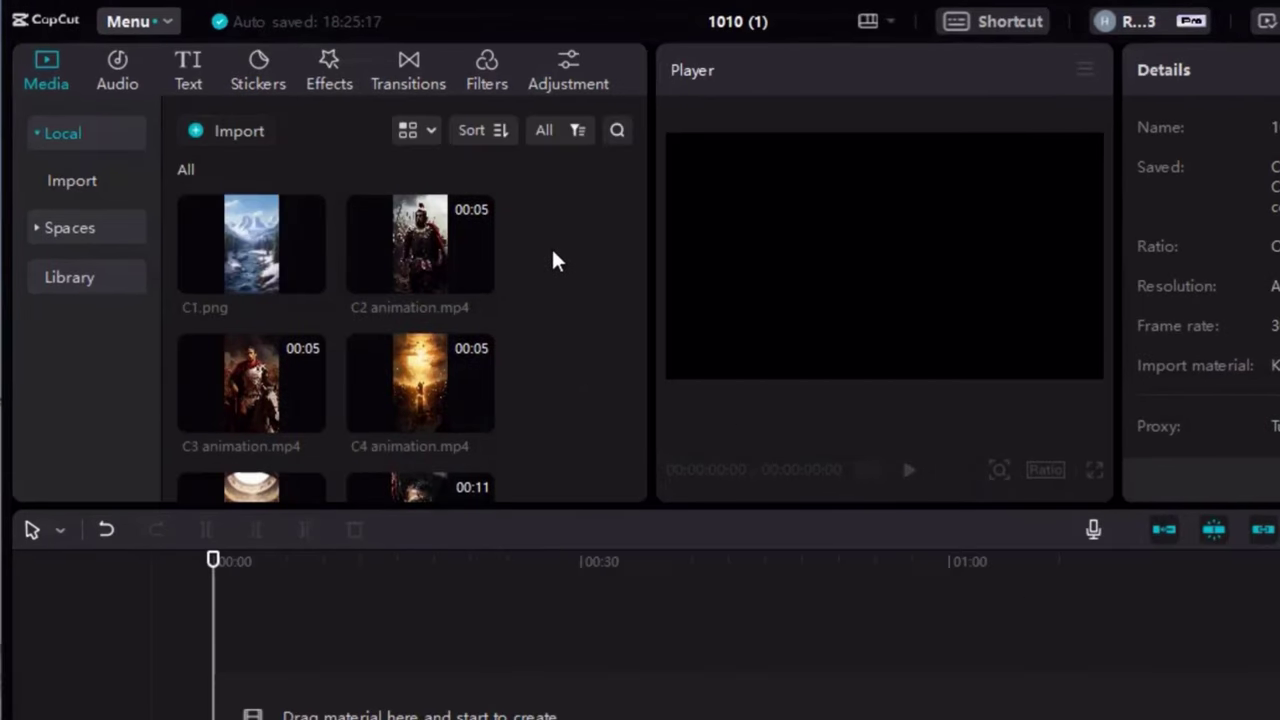
drag(570, 243, 266, 451)
drag(271, 263, 240, 716)
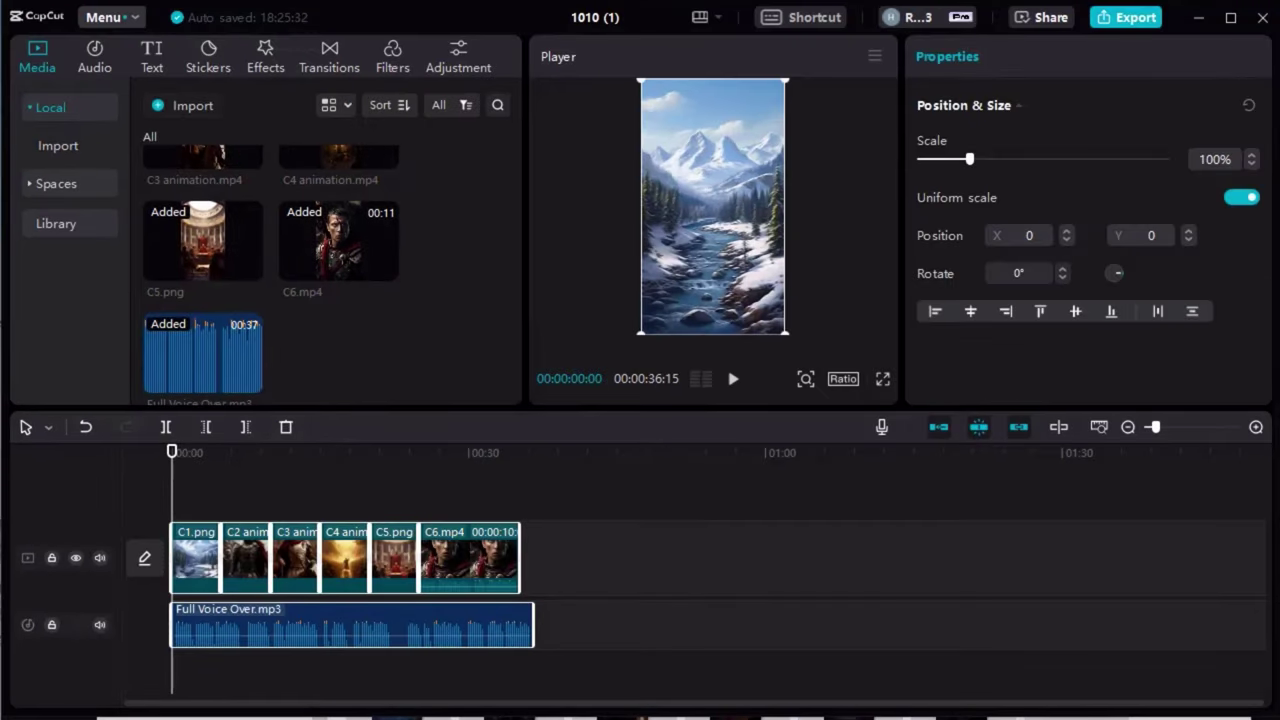
Step: Play the timeline from the beginning to review the opening
click(630, 560)
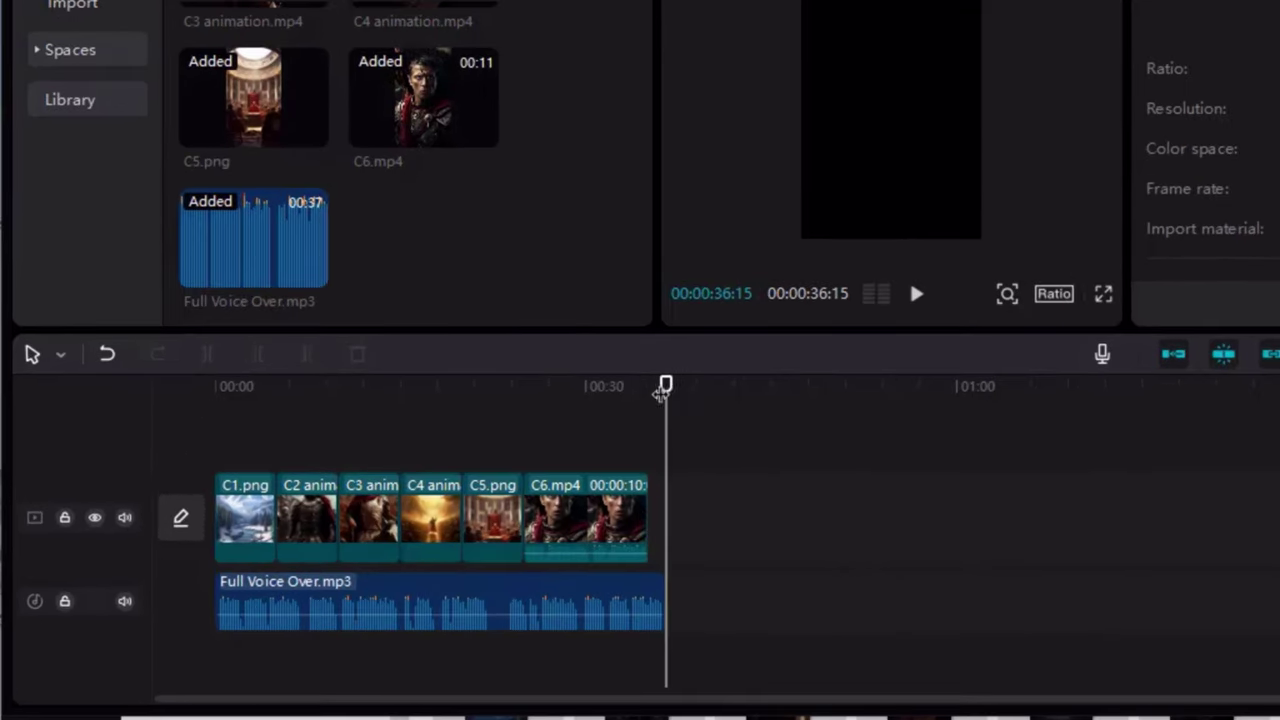
drag(668, 392, 183, 397)
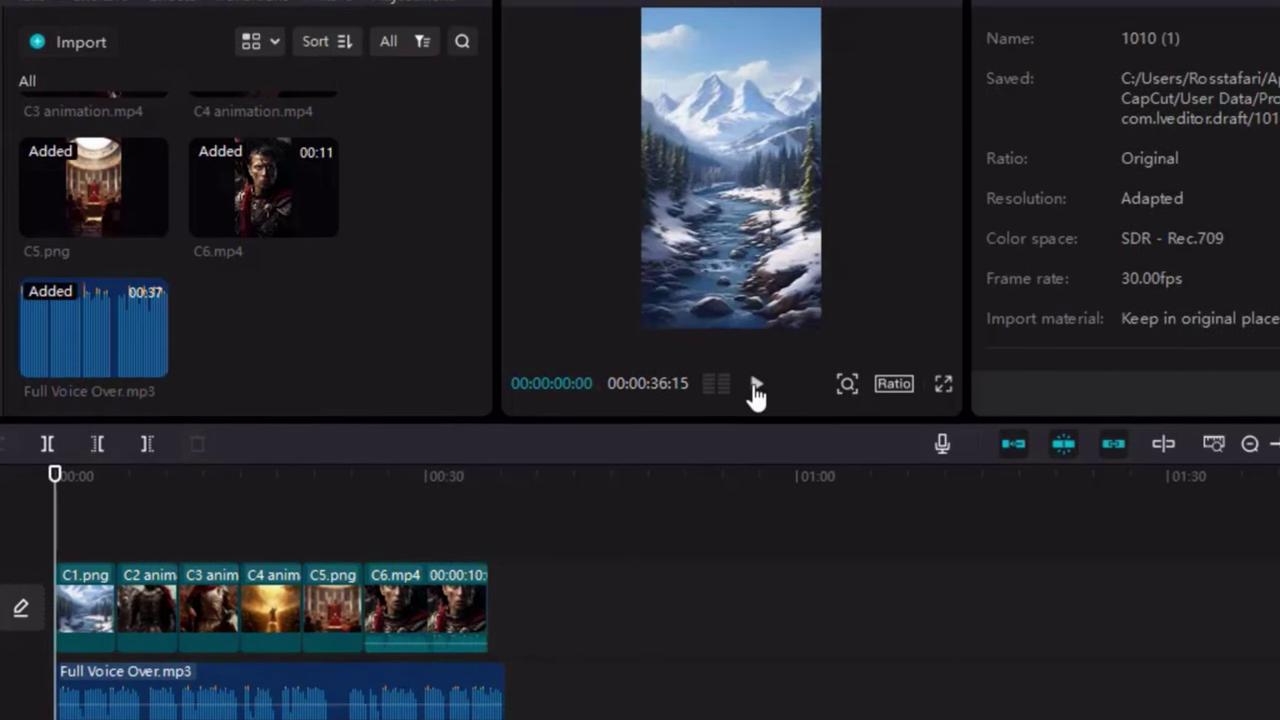
click(916, 293)
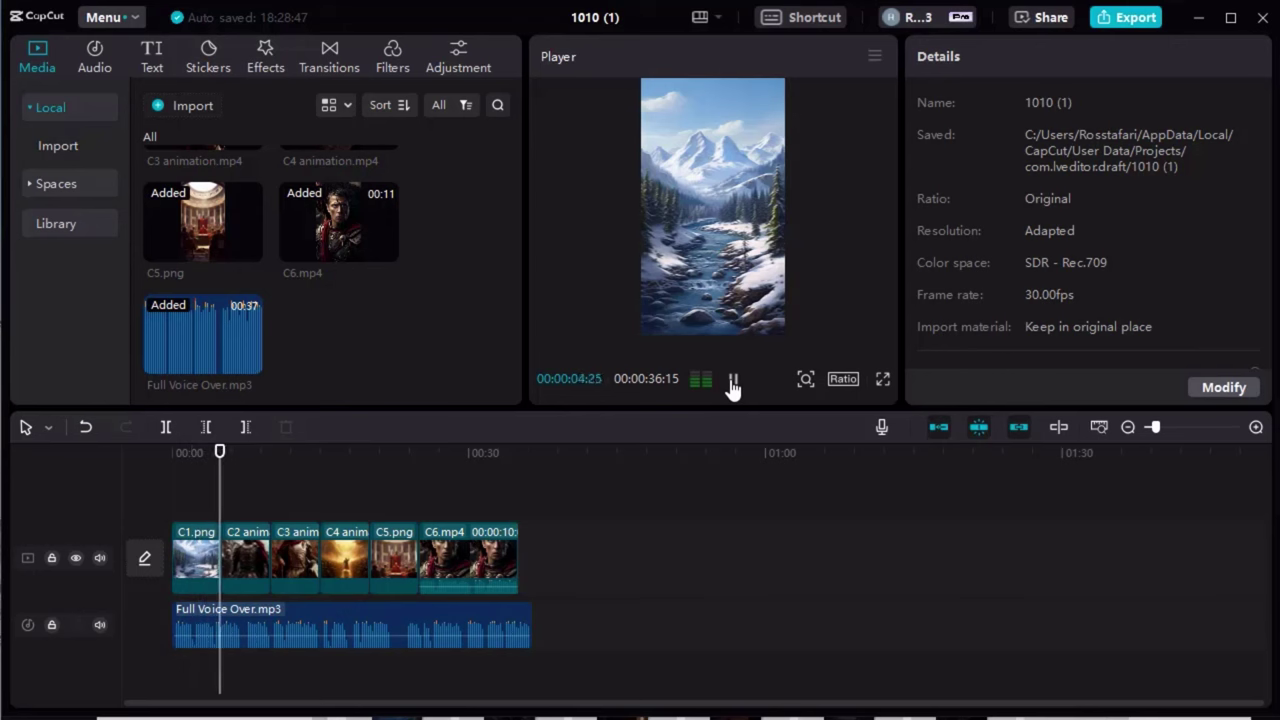
click(733, 383)
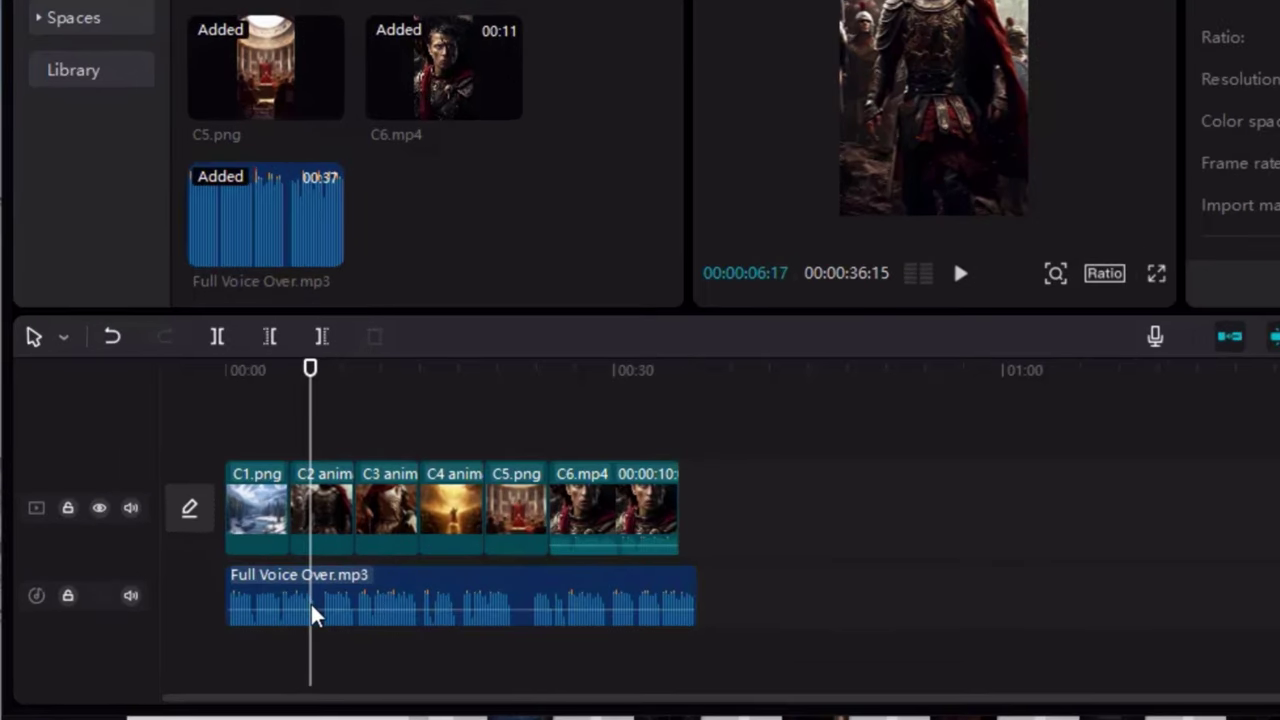
Step: Lengthen the C1.png clip in two drags, previewing around the 3–5 second mark
click(265, 530)
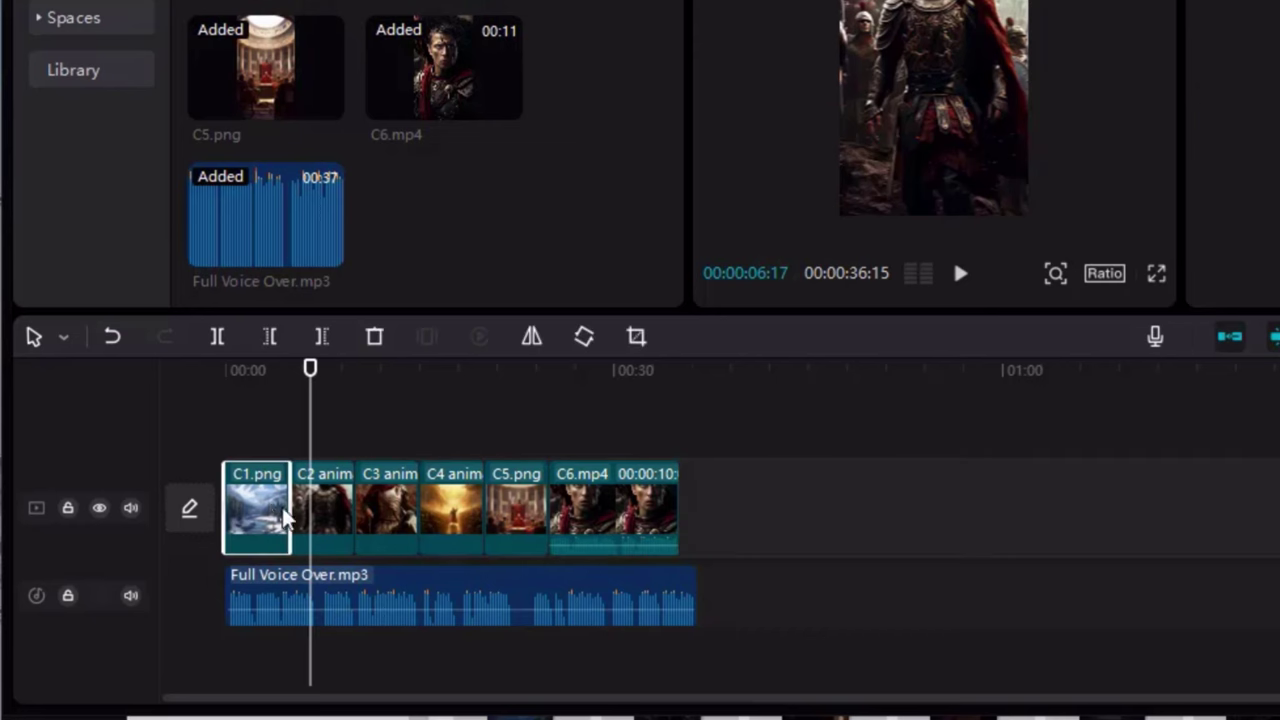
drag(291, 505, 311, 505)
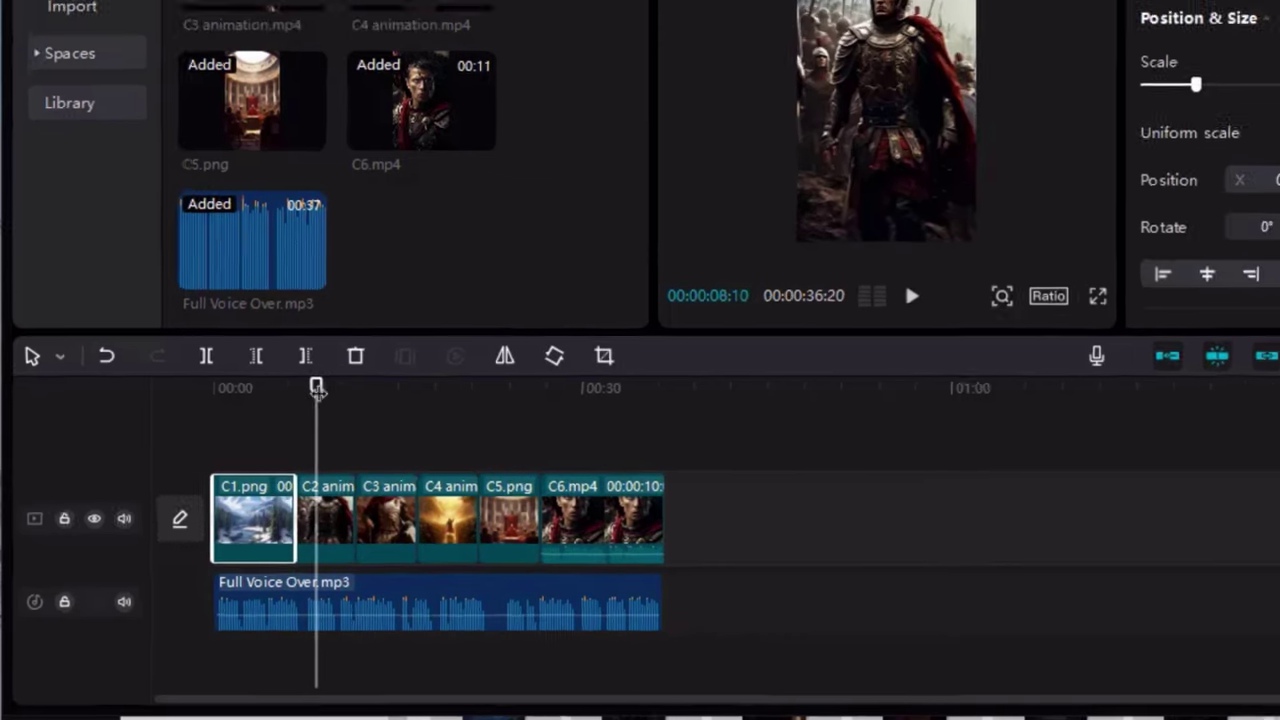
click(263, 392)
drag(201, 469, 221, 472)
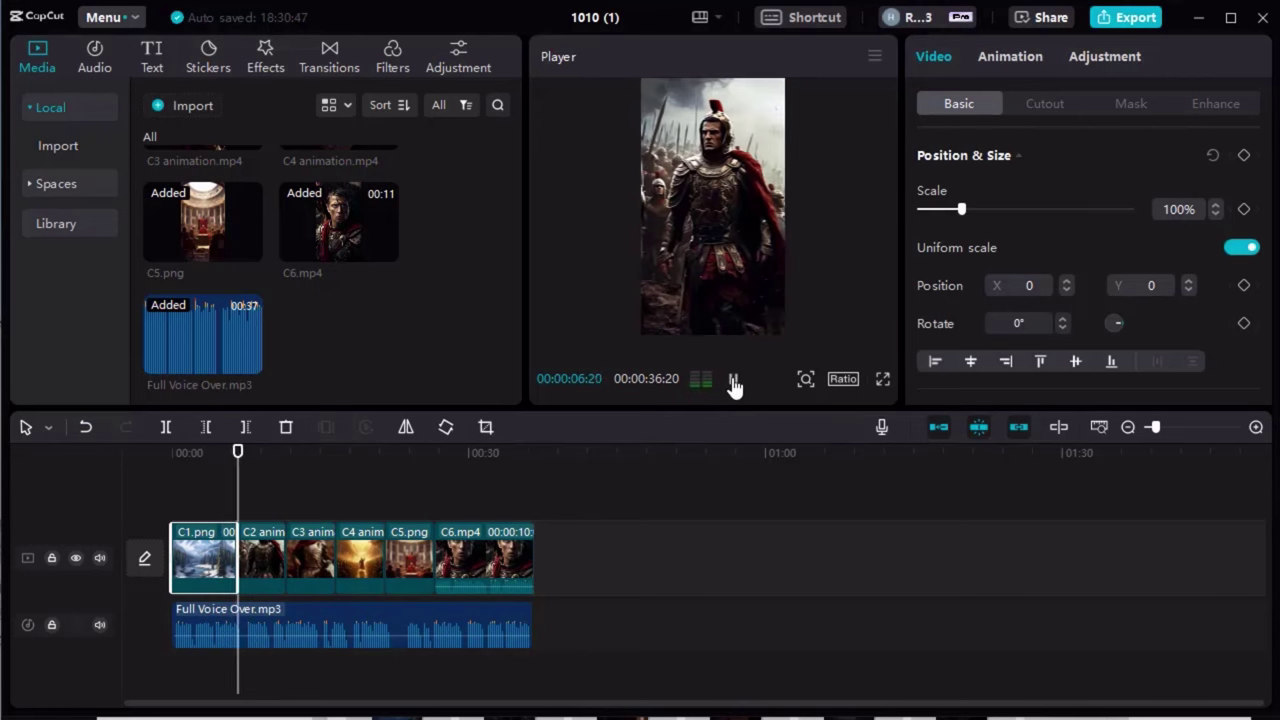
click(733, 384)
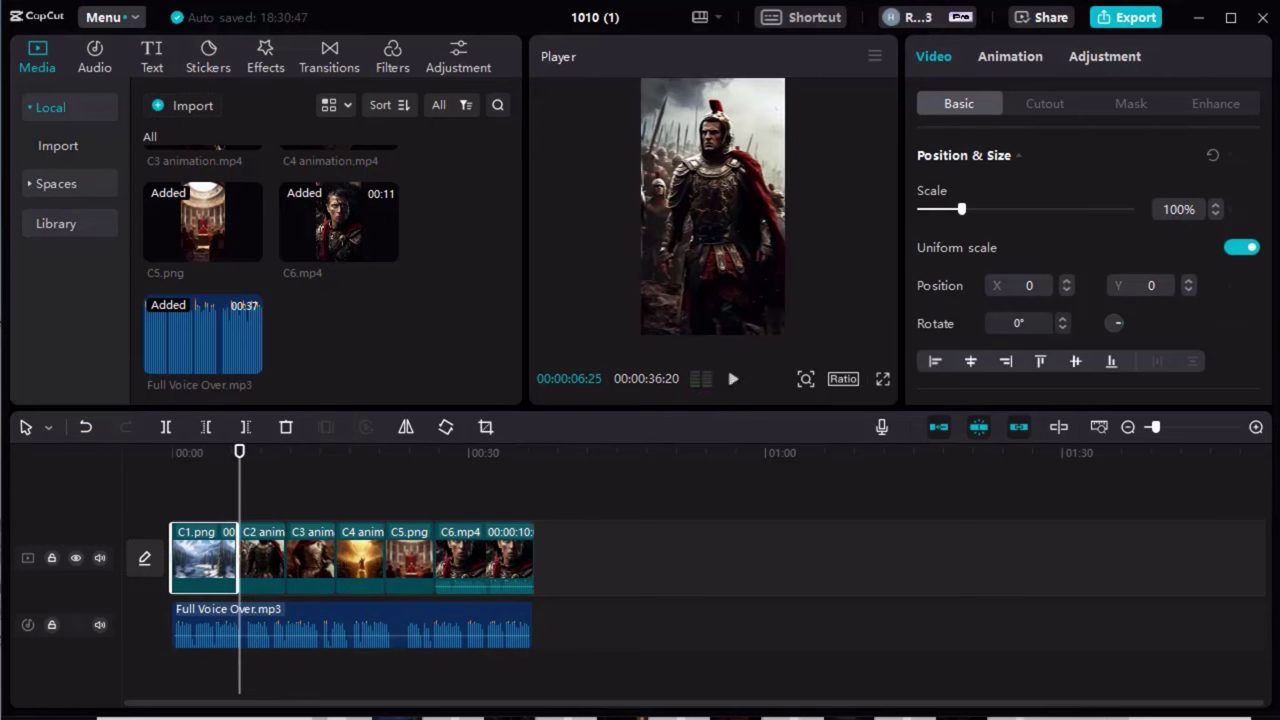
drag(237, 557, 247, 557)
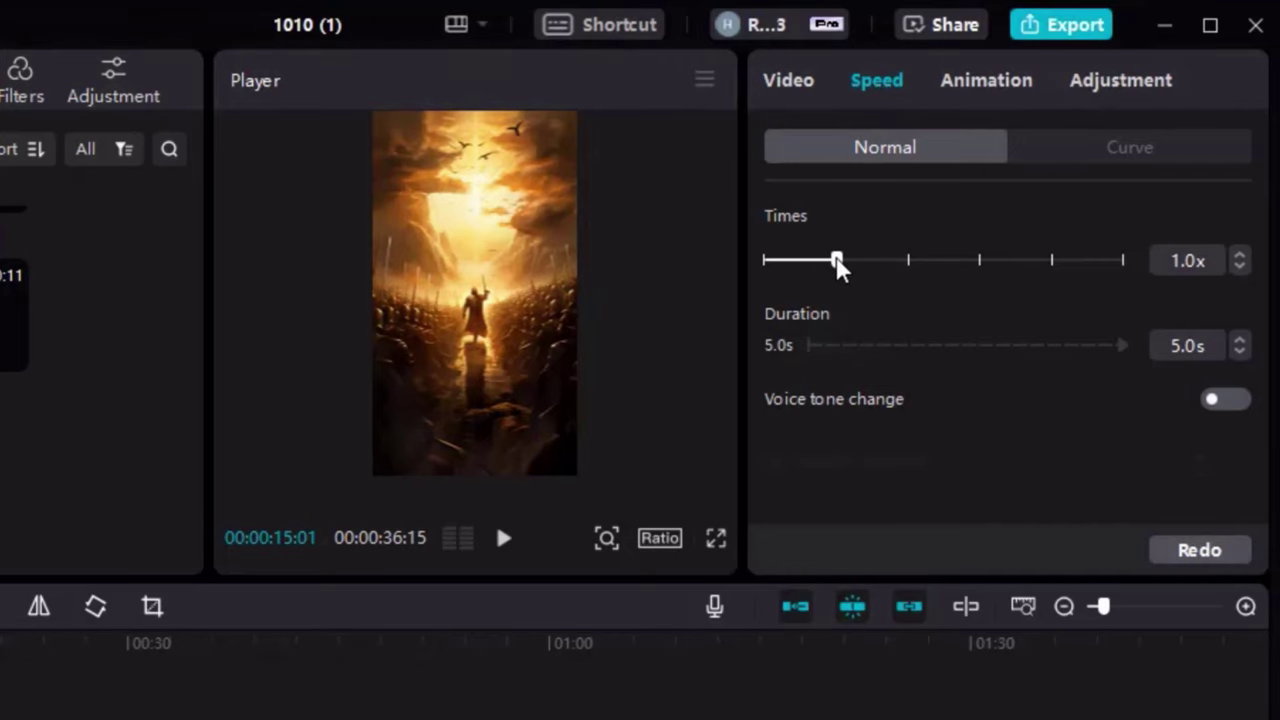
Step: Slow the C2 animation clip to 0.6x, trim its end, and play the sequence
click(805, 261)
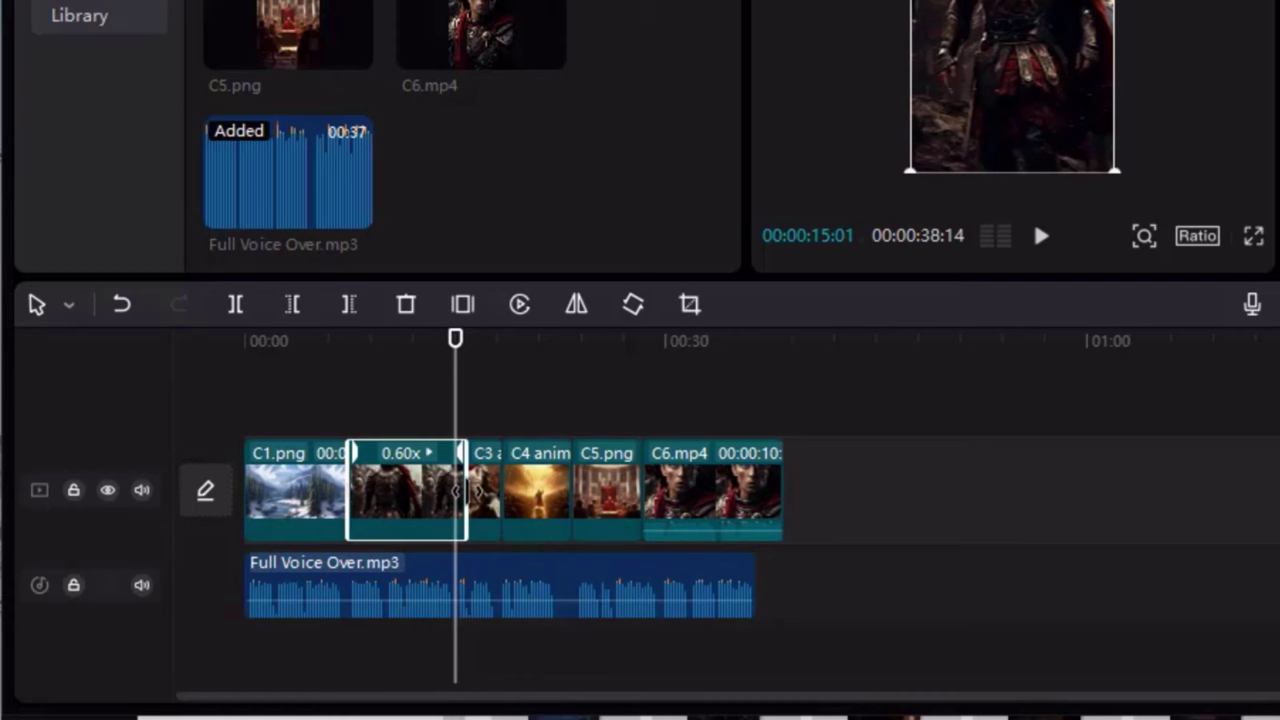
drag(460, 490, 455, 490)
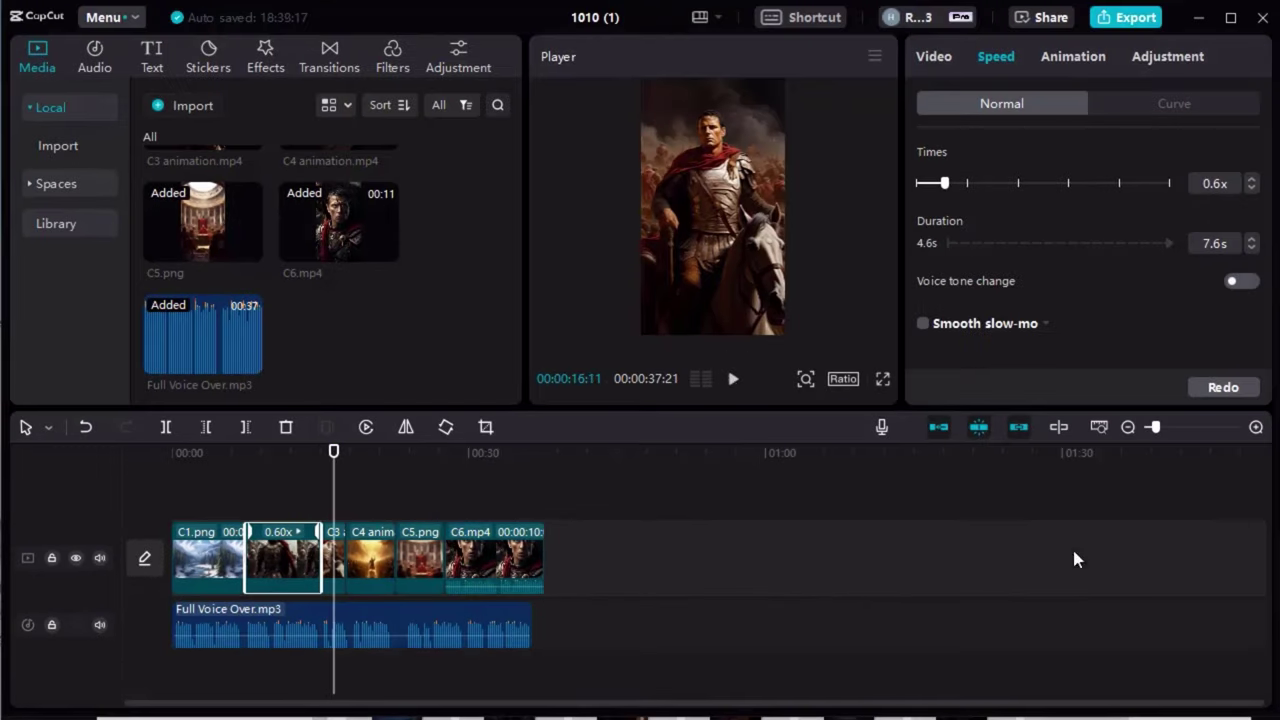
click(733, 379)
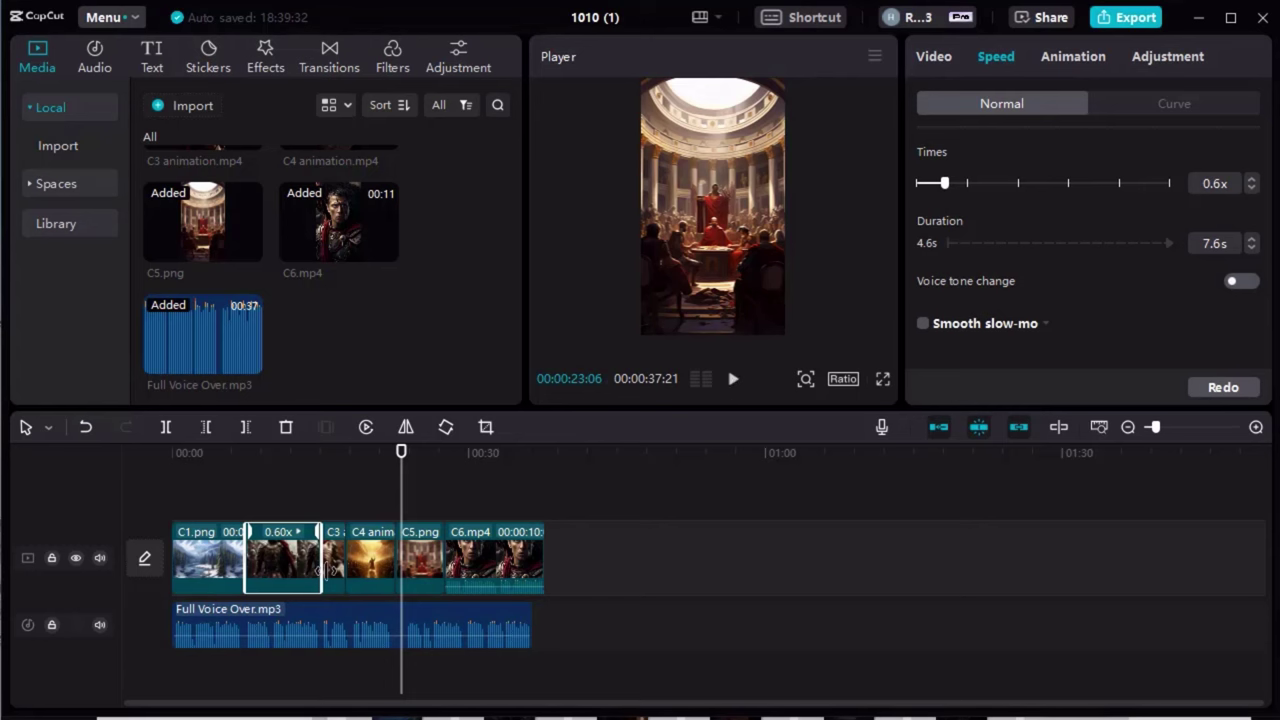
Step: Slow the C3 clip to 0.3x and set the video aspect ratio to 9:16
click(335, 567)
drag(953, 190, 932, 193)
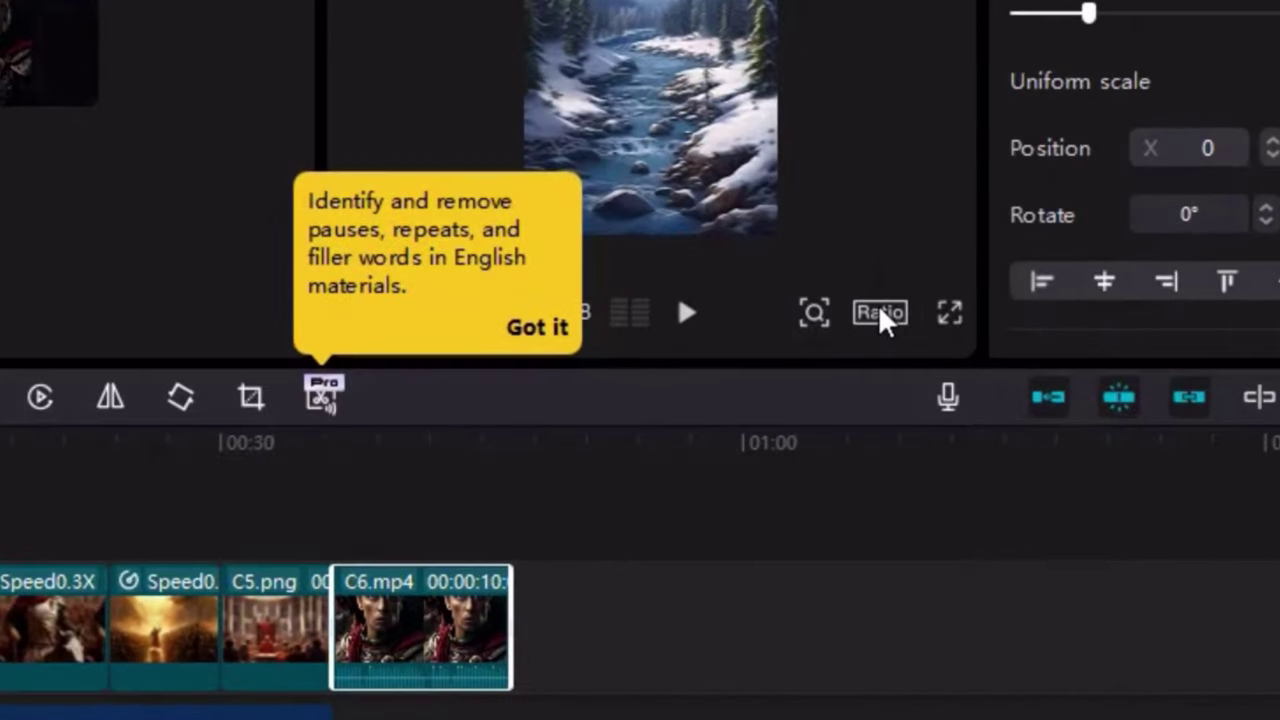
click(880, 314)
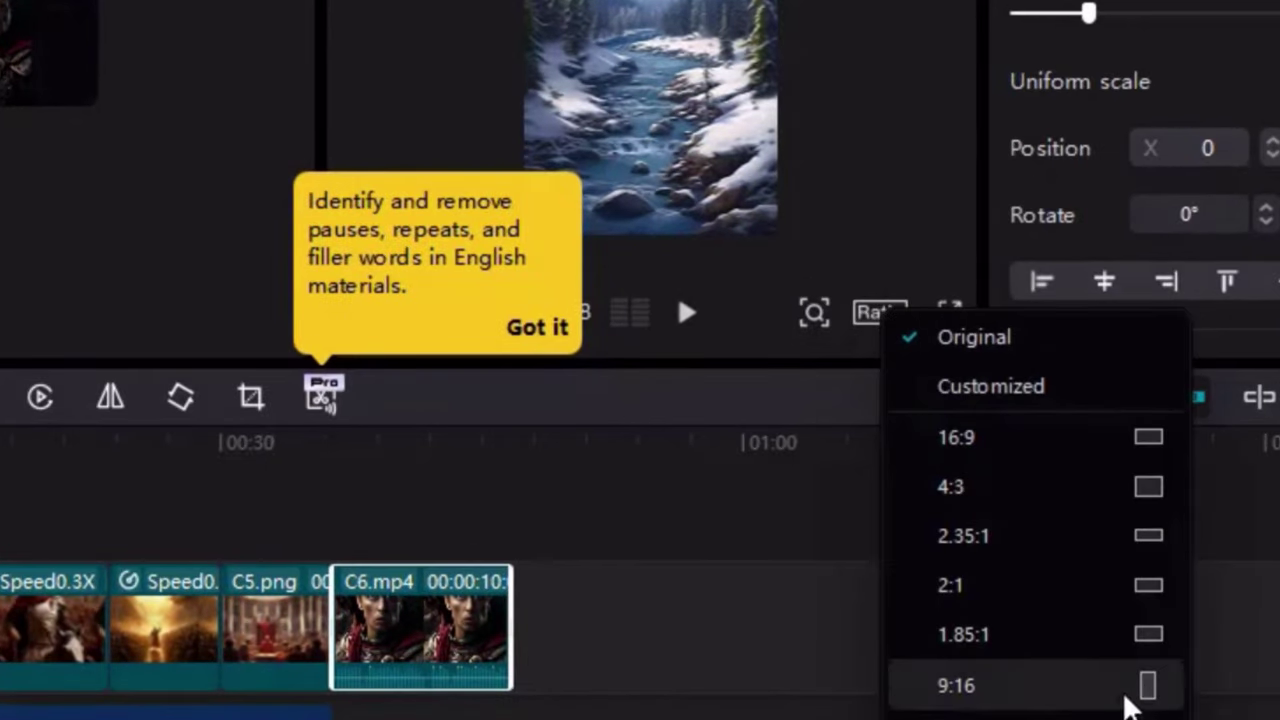
click(1158, 690)
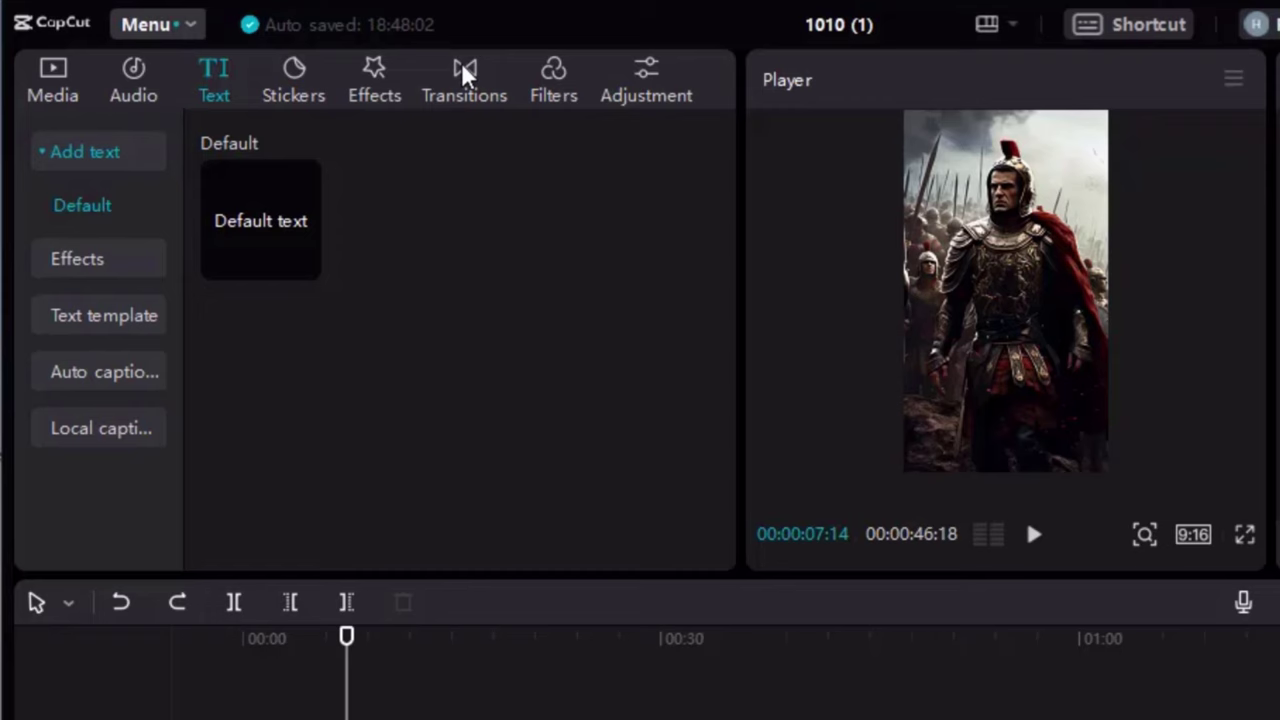
Step: Browse the transitions and preview the Inhale transition
click(463, 77)
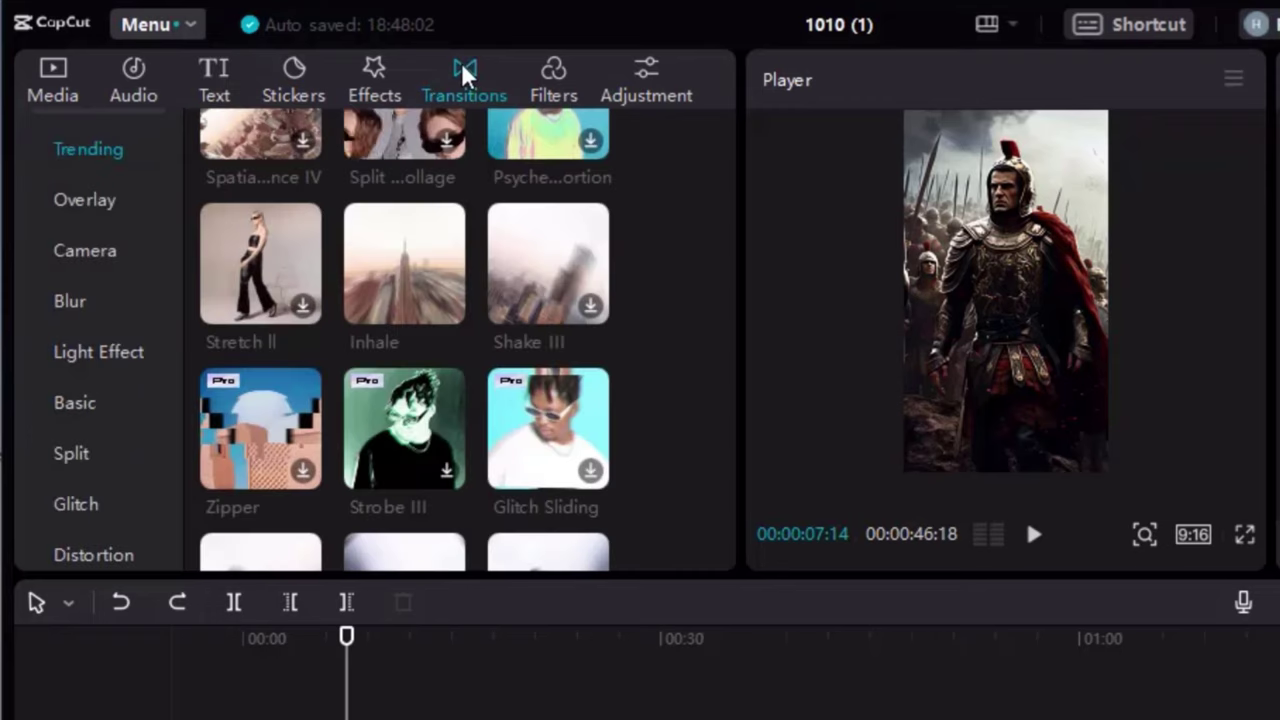
scroll(457, 371, up, 2)
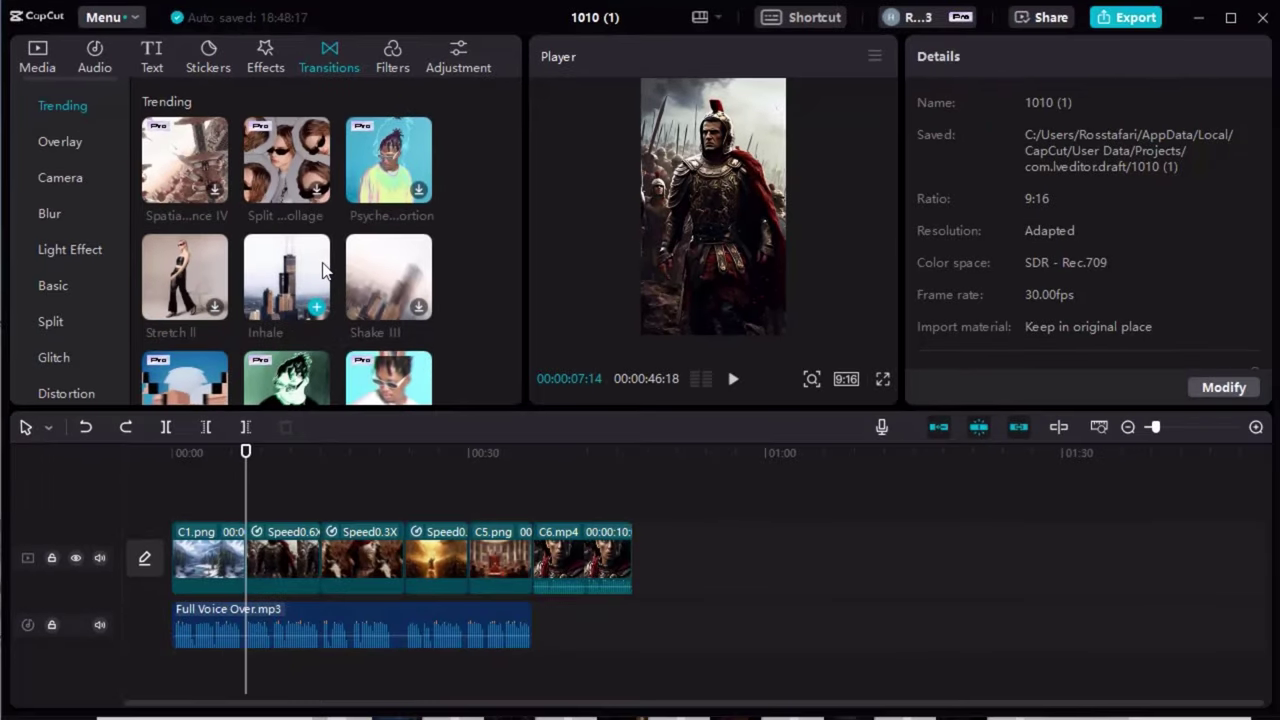
scroll(455, 376, down, 2)
scroll(323, 270, down, 3)
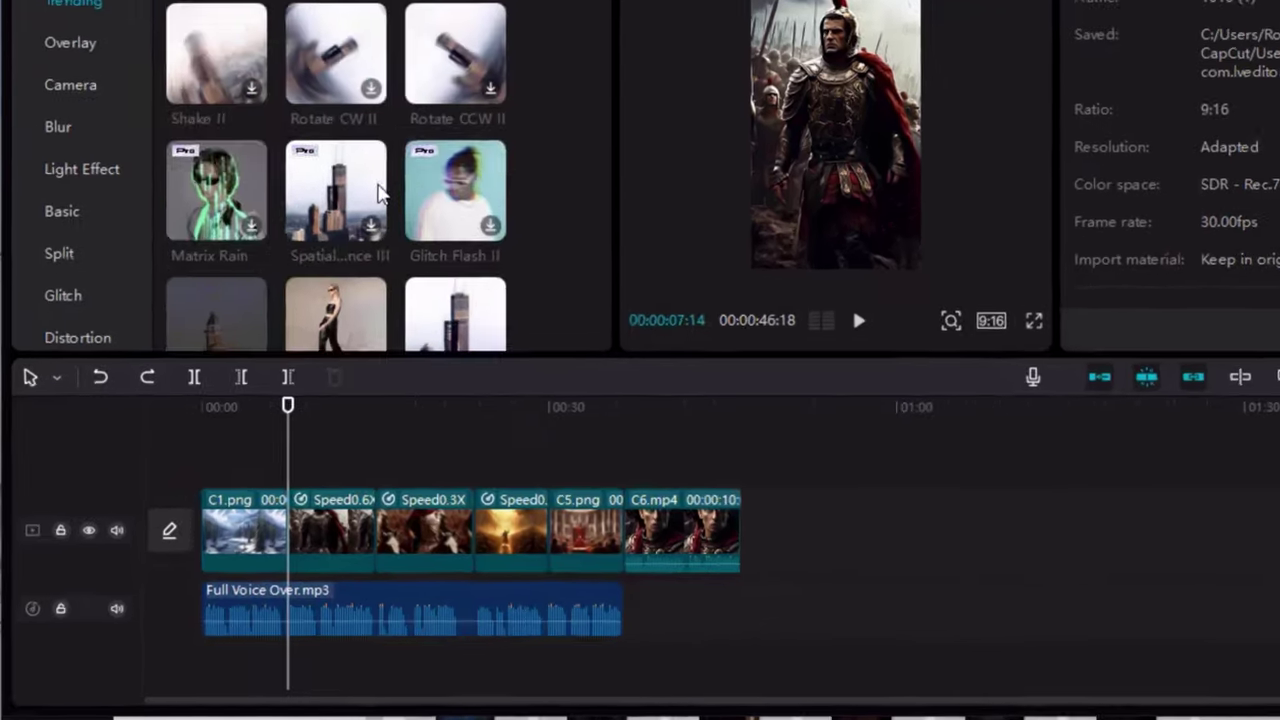
scroll(322, 270, up, 4)
click(420, 137)
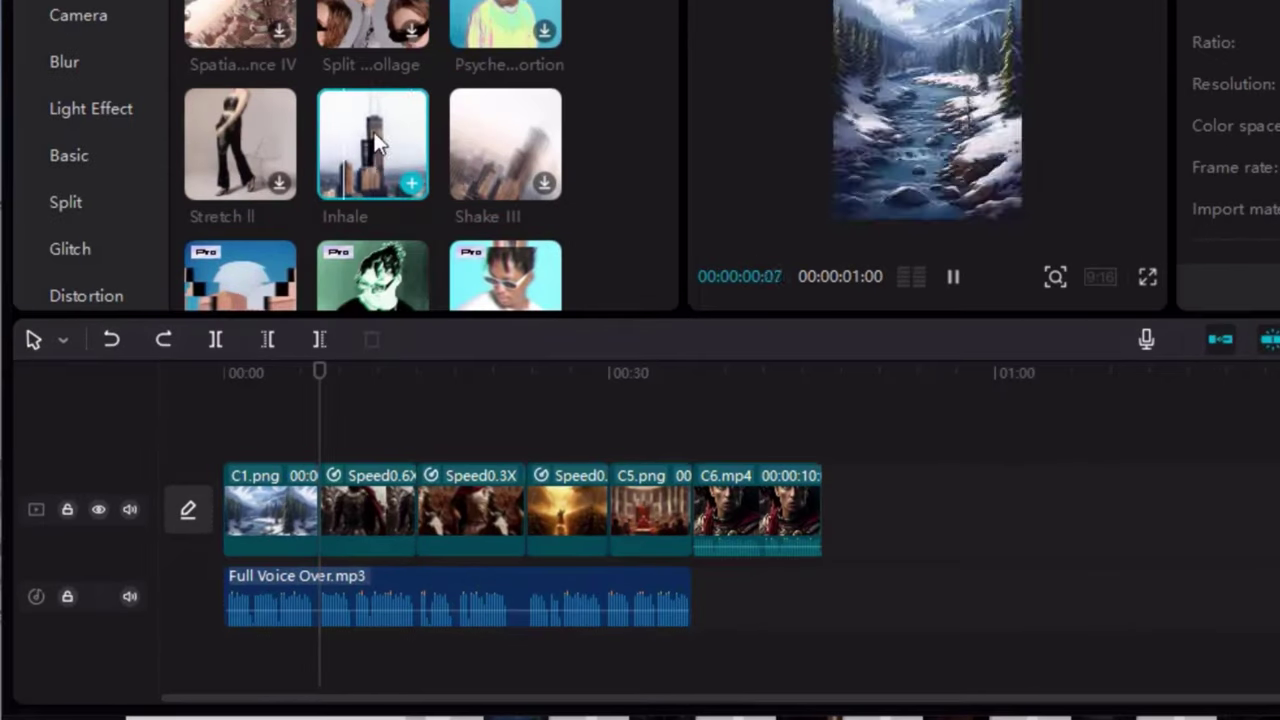
click(290, 505)
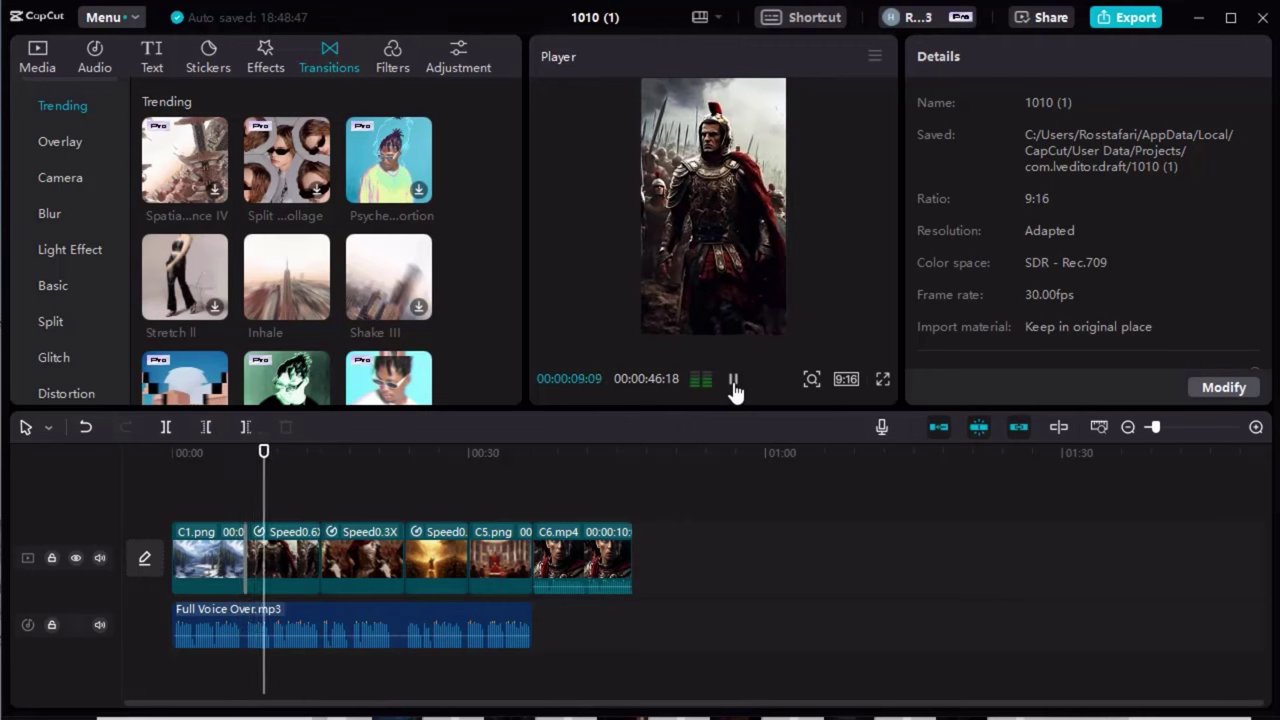
click(732, 382)
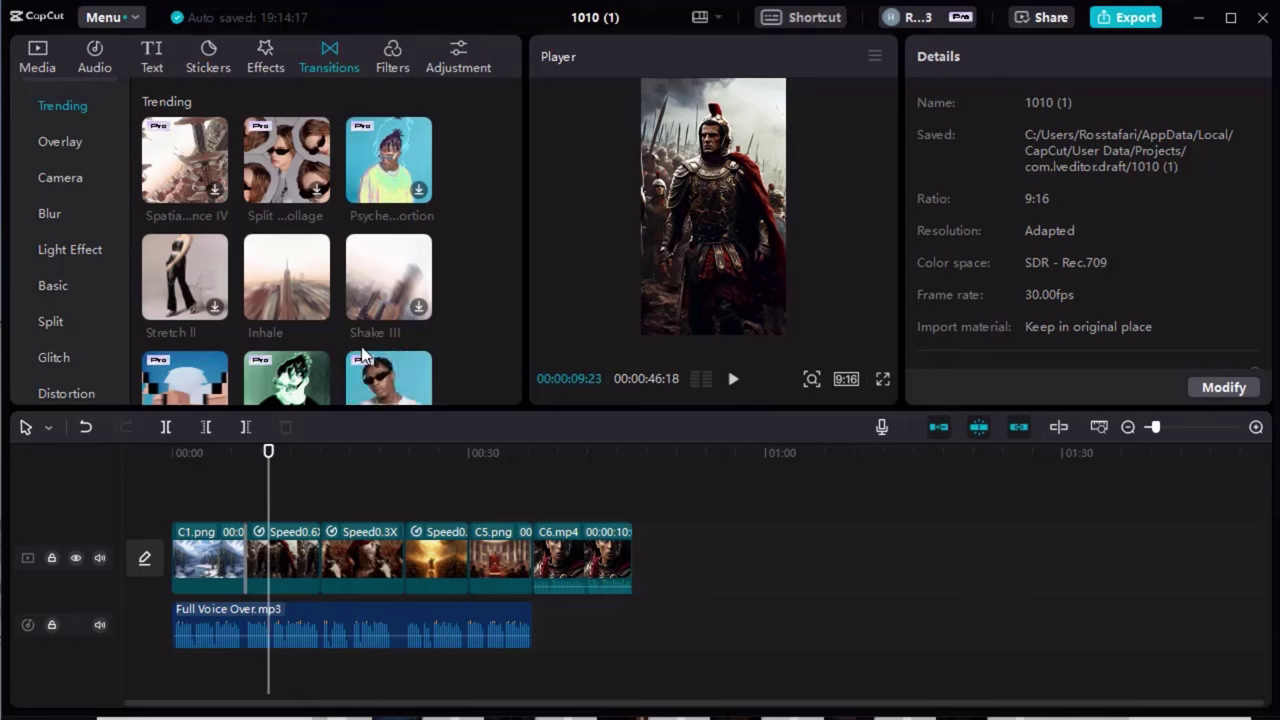
Step: Add the Inhale transition at the clip cut near 15 seconds
scroll(283, 233, down, 1)
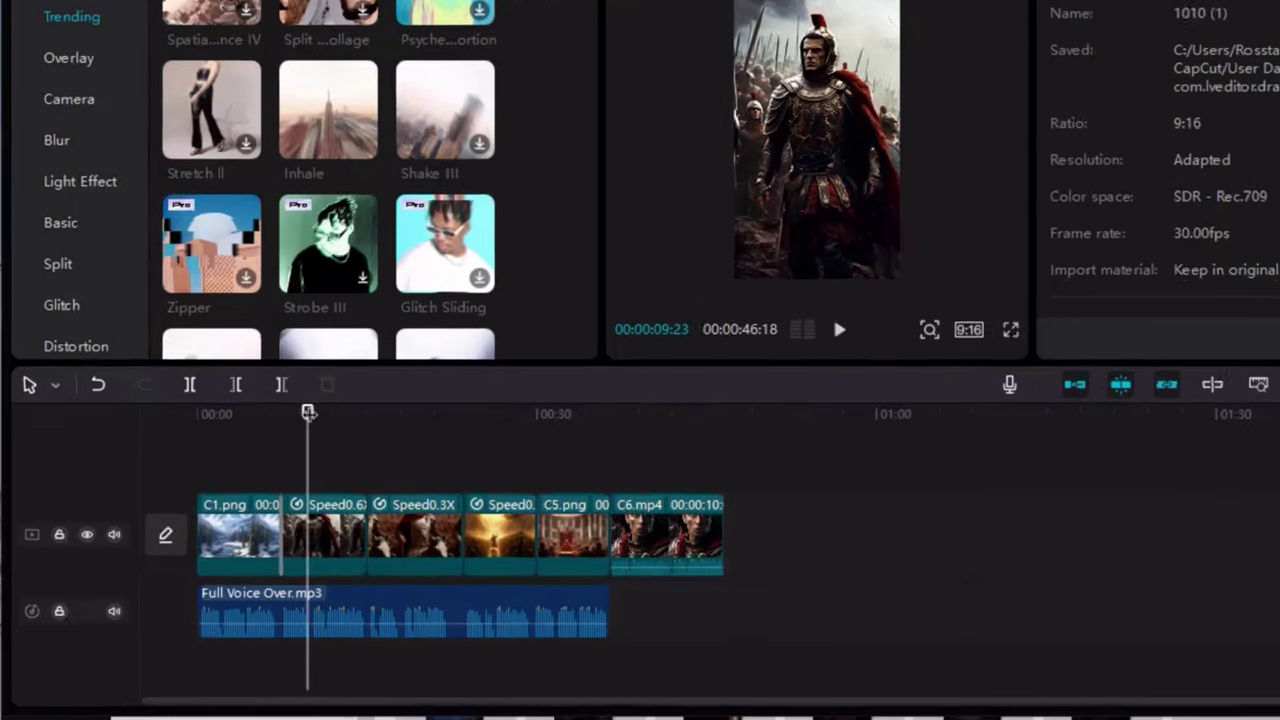
drag(269, 455, 277, 455)
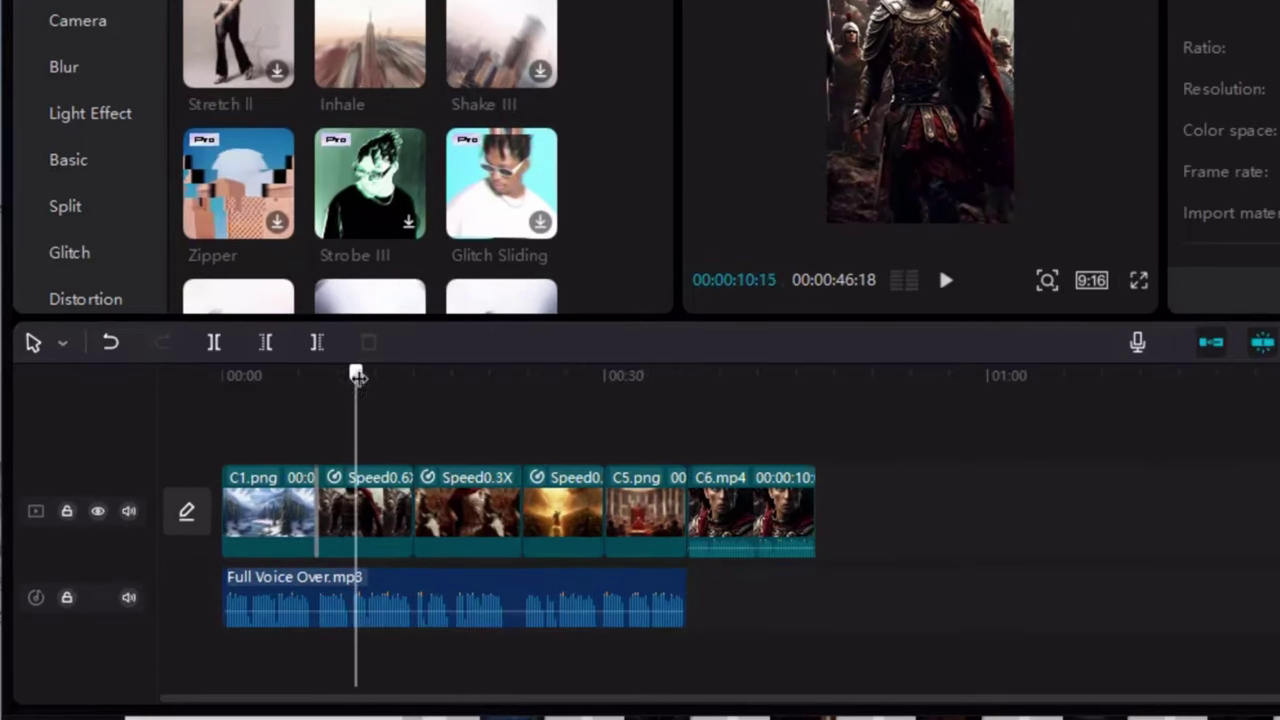
drag(358, 375, 411, 395)
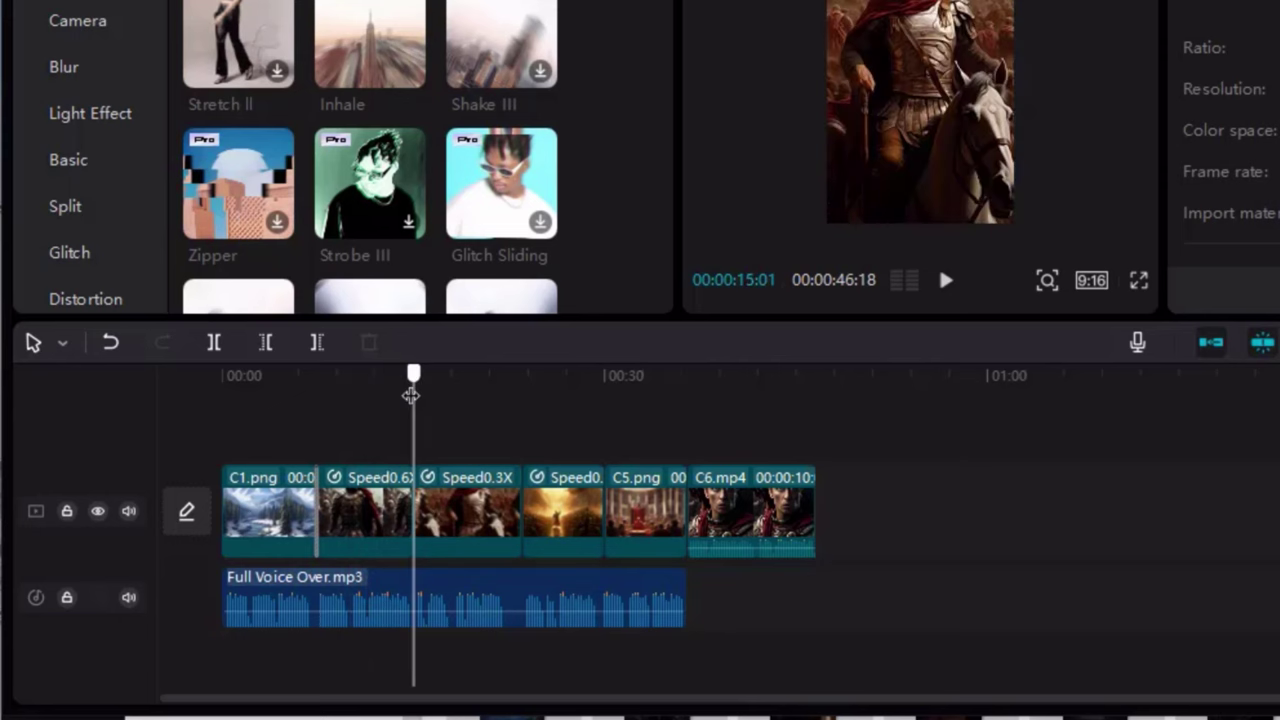
scroll(355, 225, up, 1)
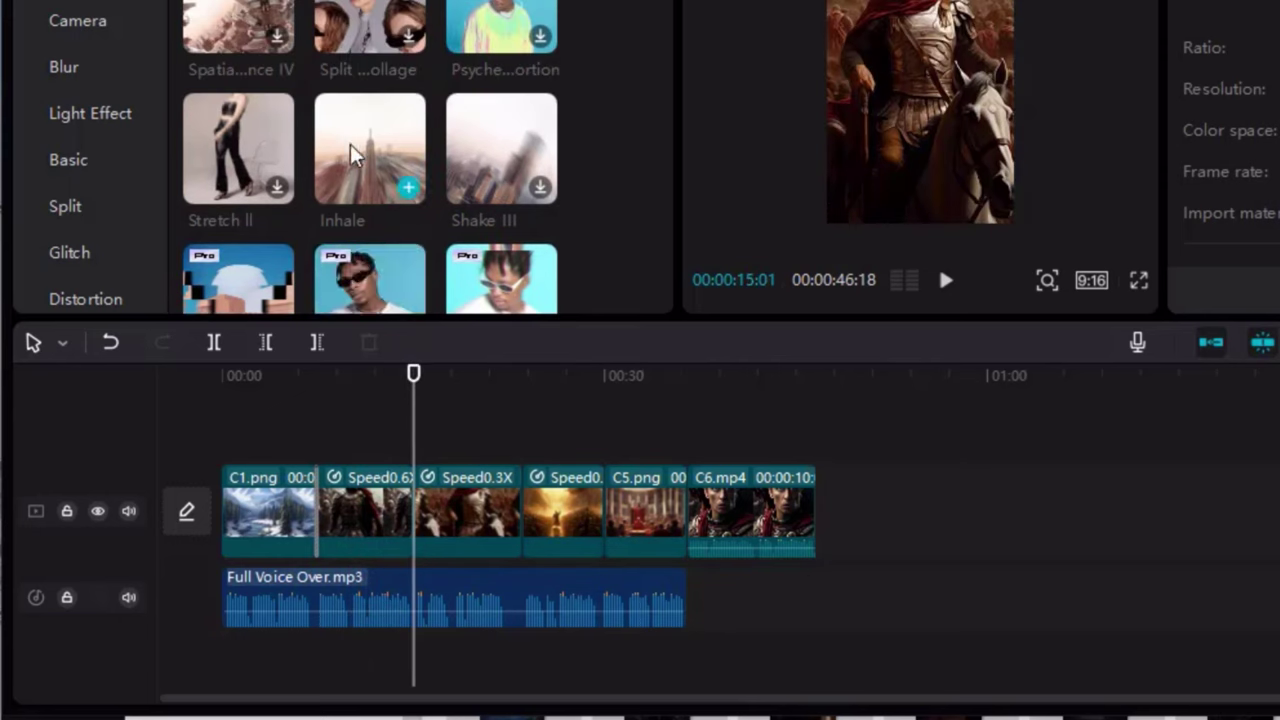
click(408, 188)
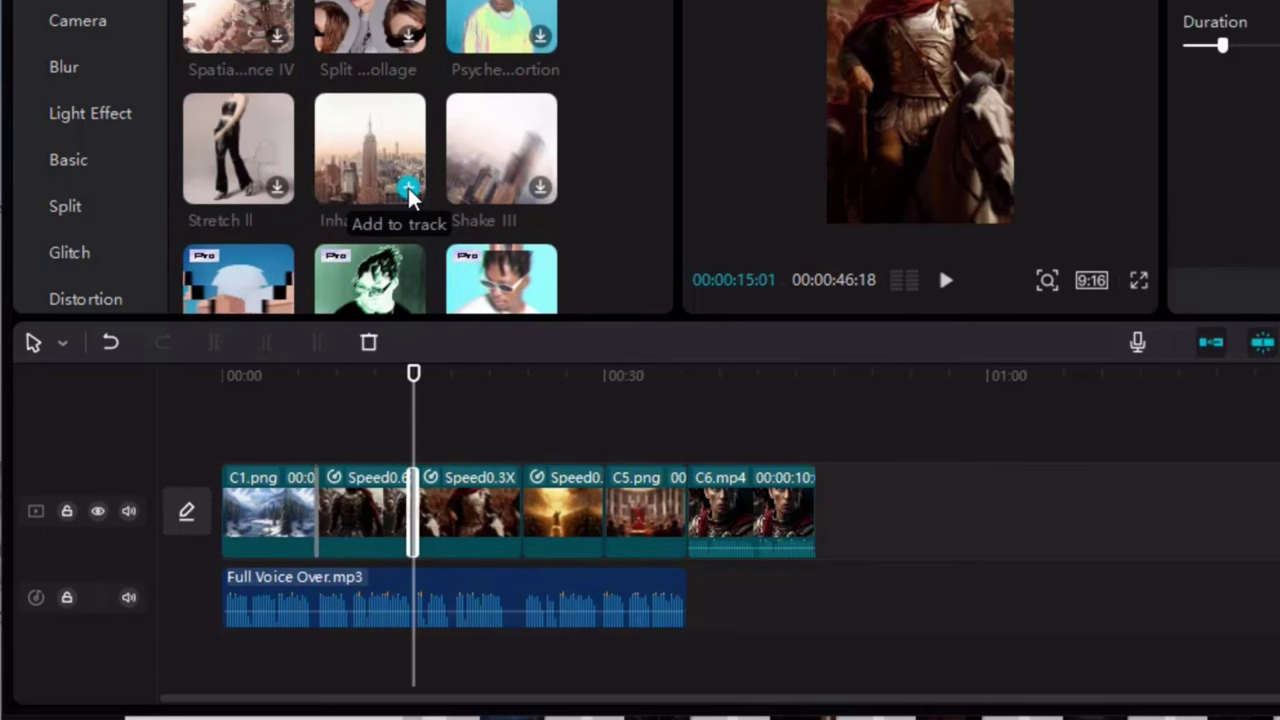
drag(522, 375, 687, 374)
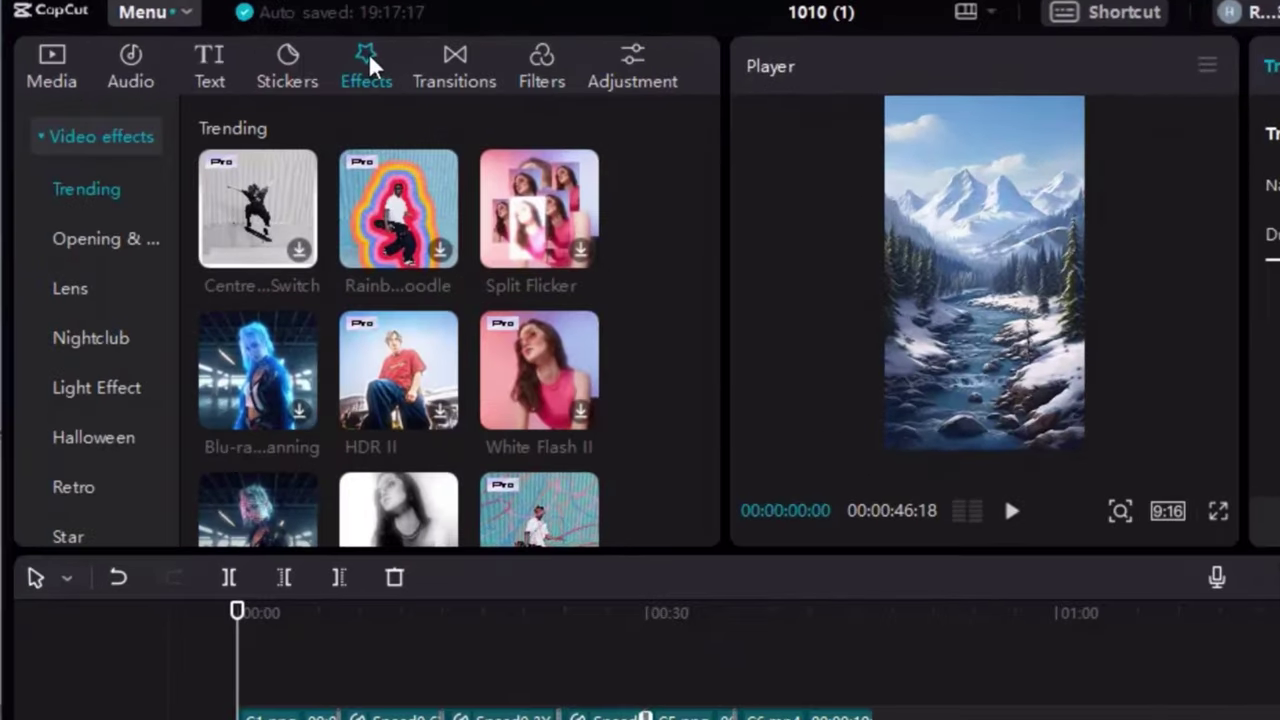
Step: Browse the Nature and Spark video effects and save Meteor to favourites
click(289, 68)
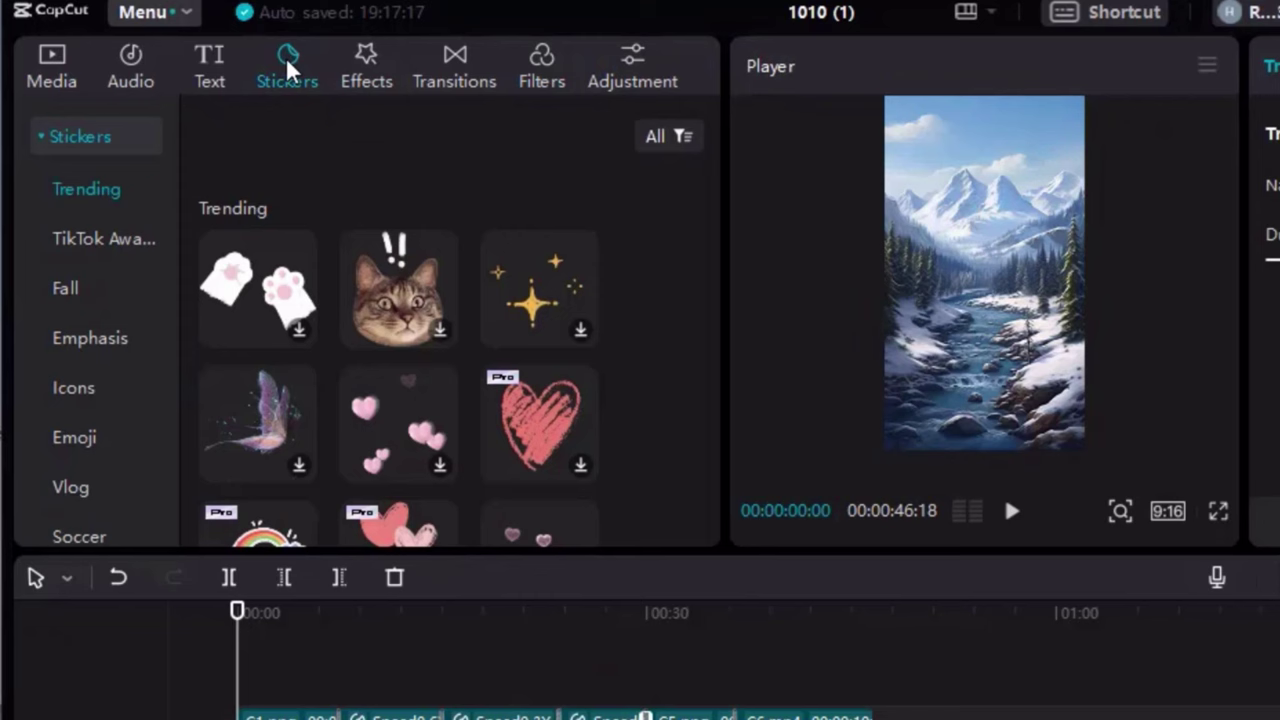
click(134, 64)
click(370, 70)
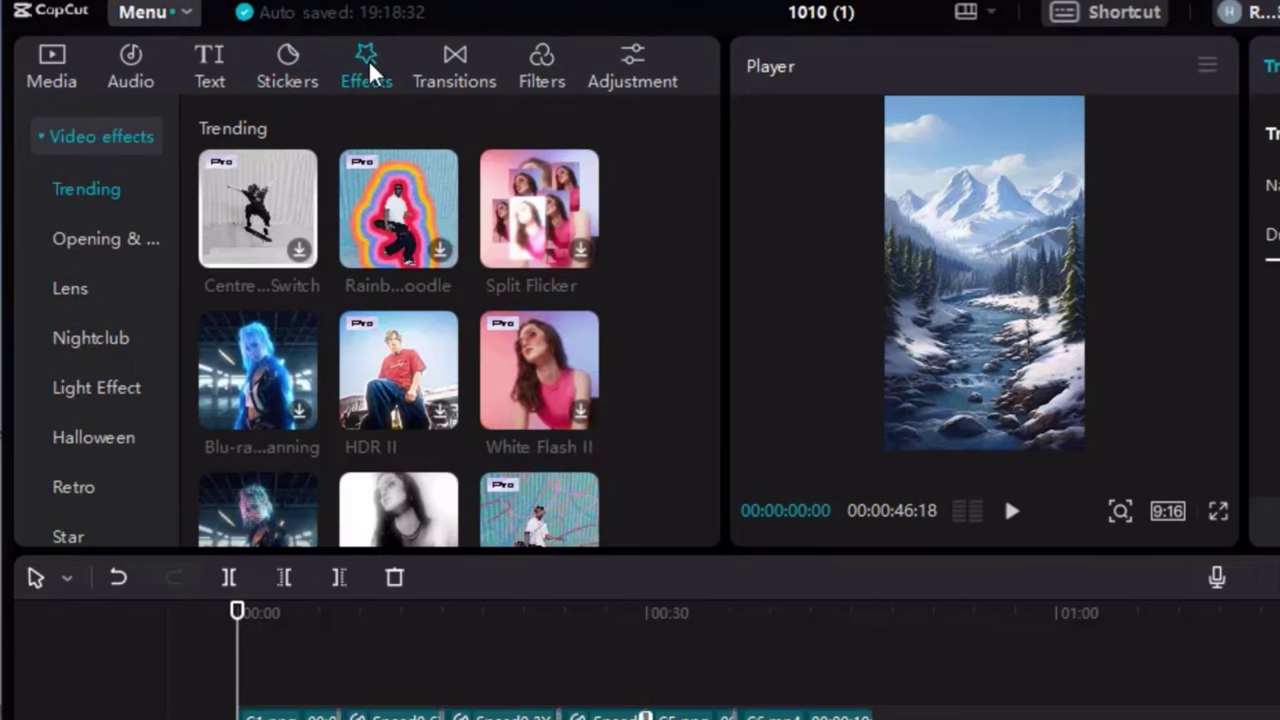
scroll(315, 275, down, 5)
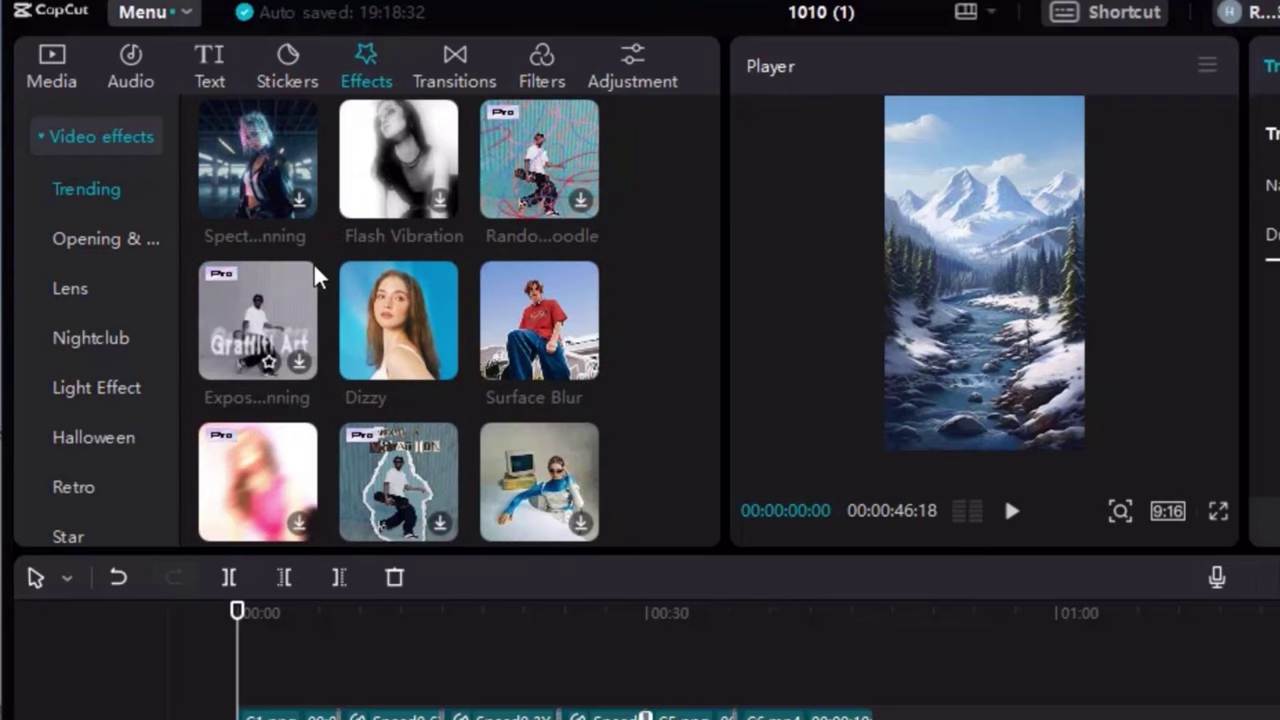
scroll(315, 275, down, 2)
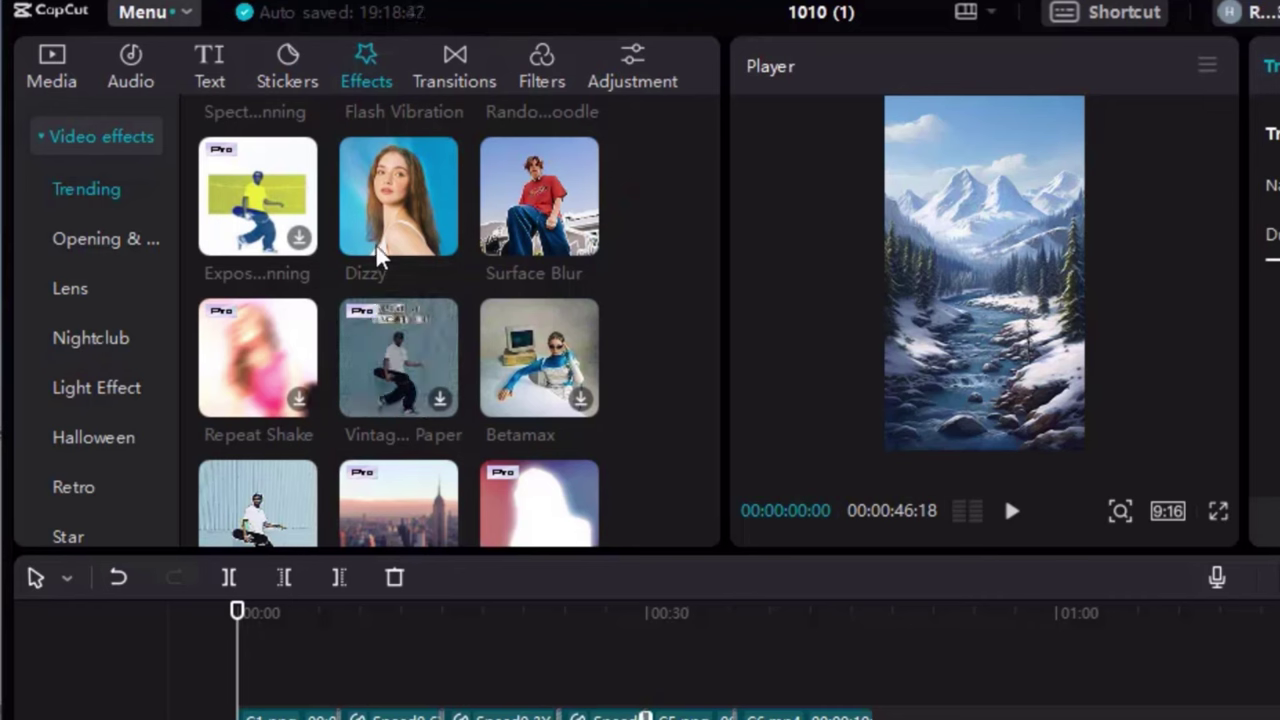
scroll(86, 277, down, 6)
click(82, 360)
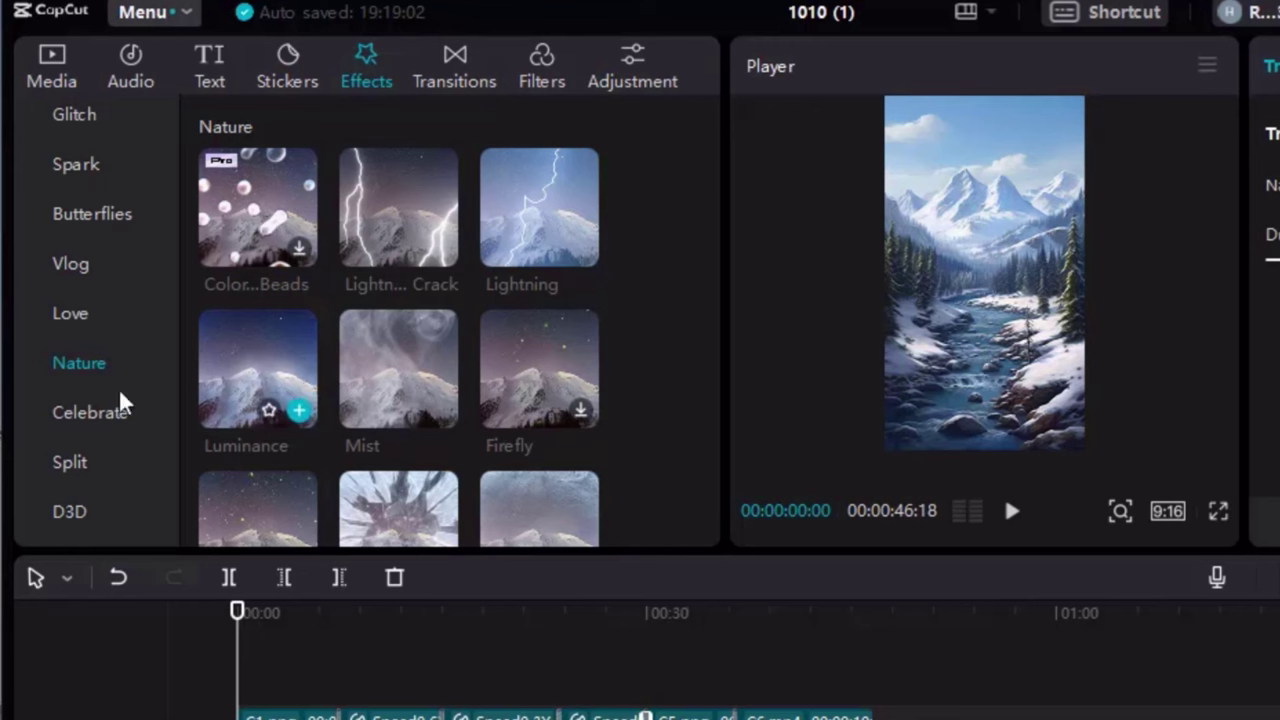
scroll(100, 407, down, 3)
scroll(88, 420, up, 5)
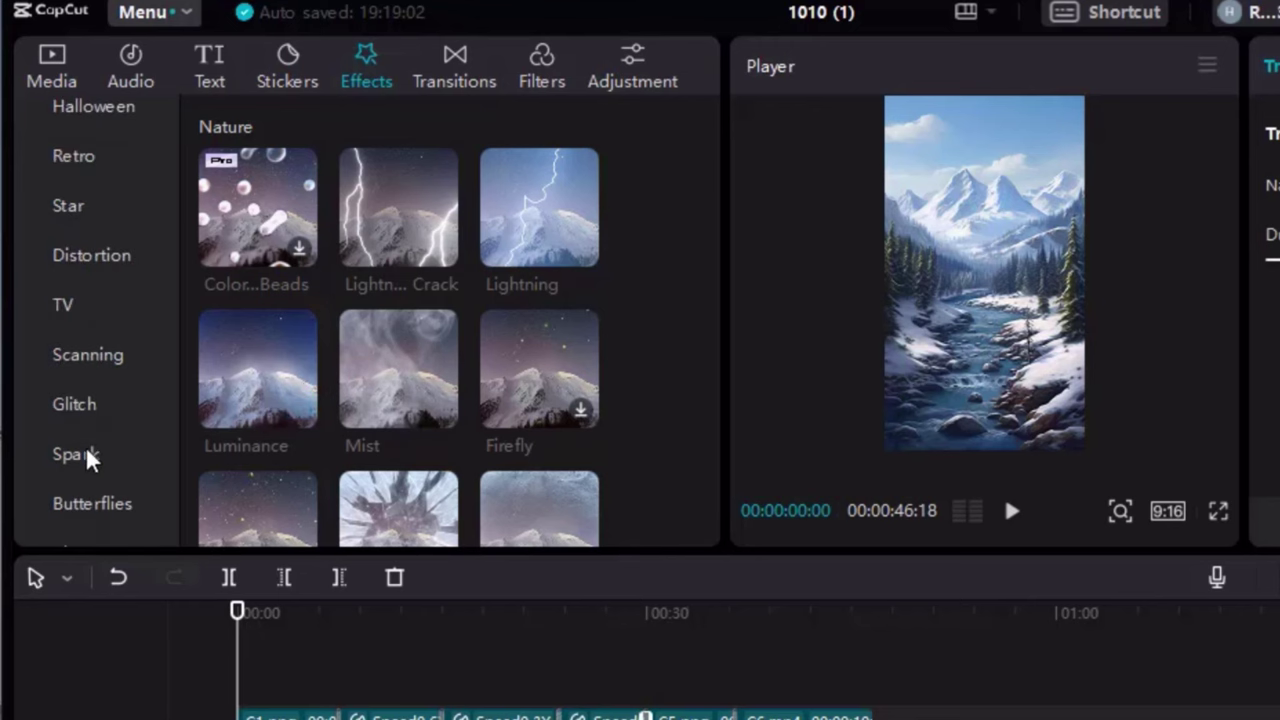
click(75, 455)
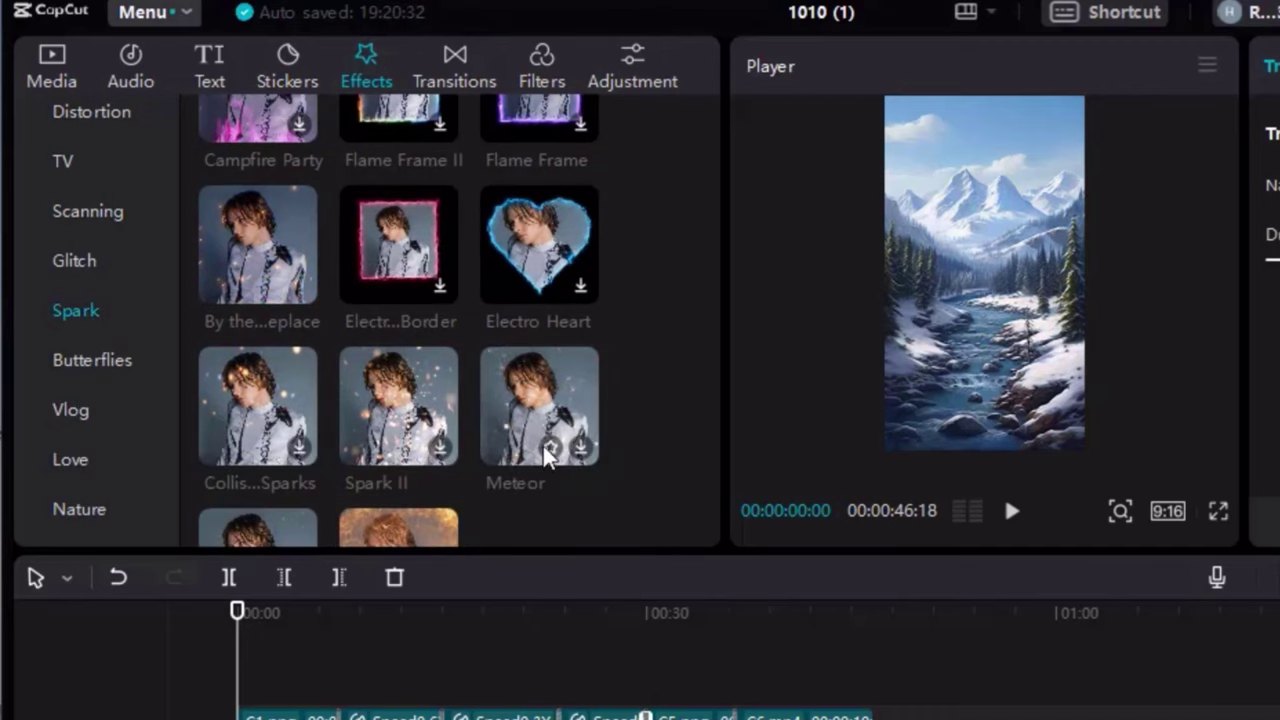
click(550, 447)
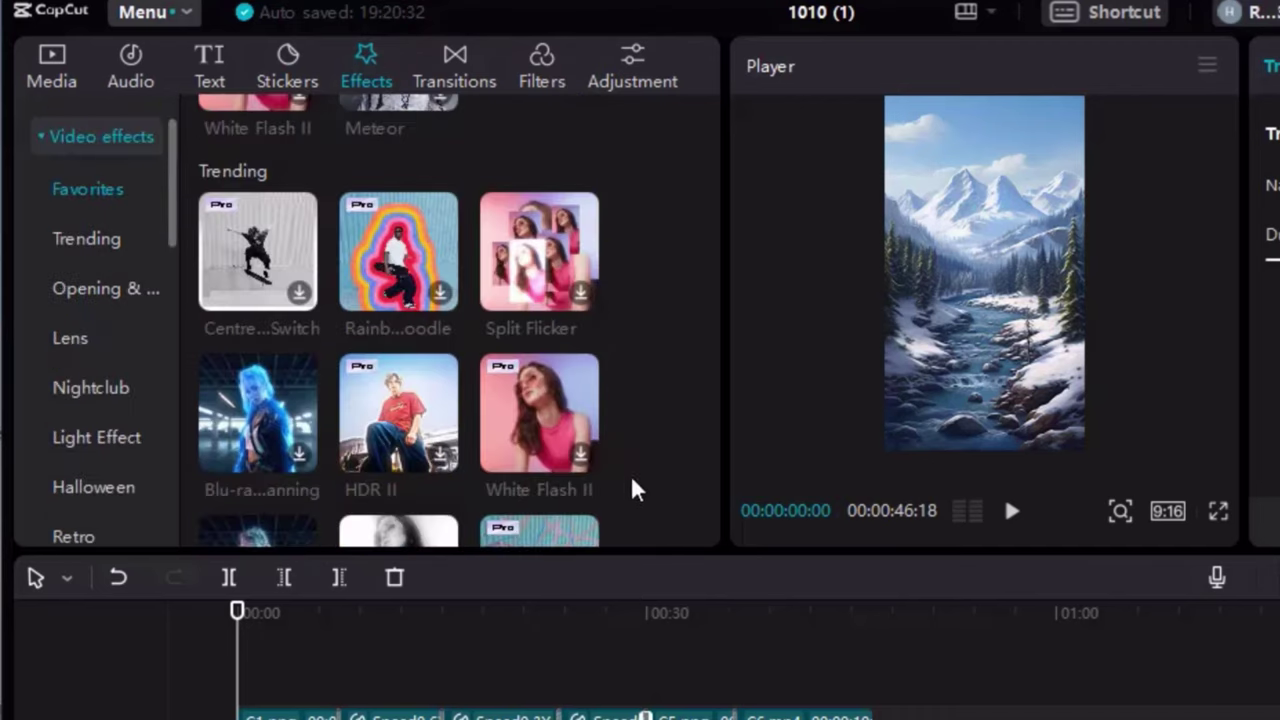
scroll(314, 345, down, 2)
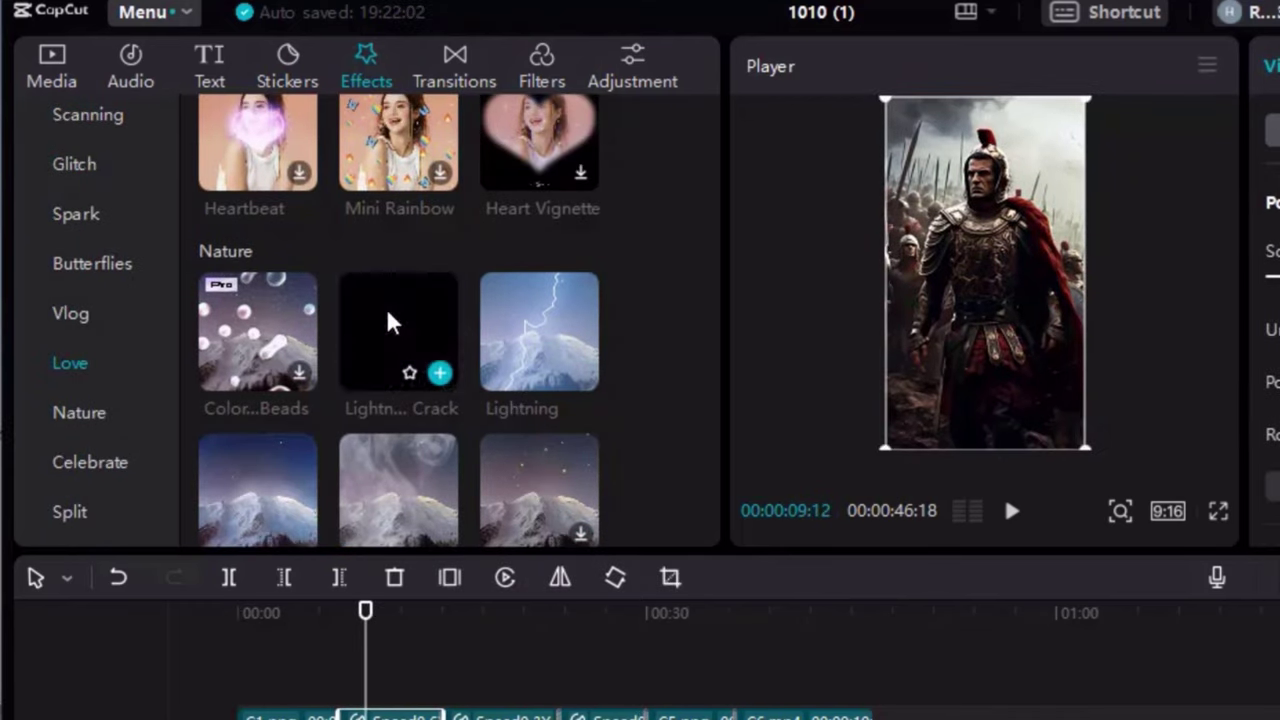
Step: Apply the Lightning Crack effect to the second clip and preview it
drag(390, 322, 378, 716)
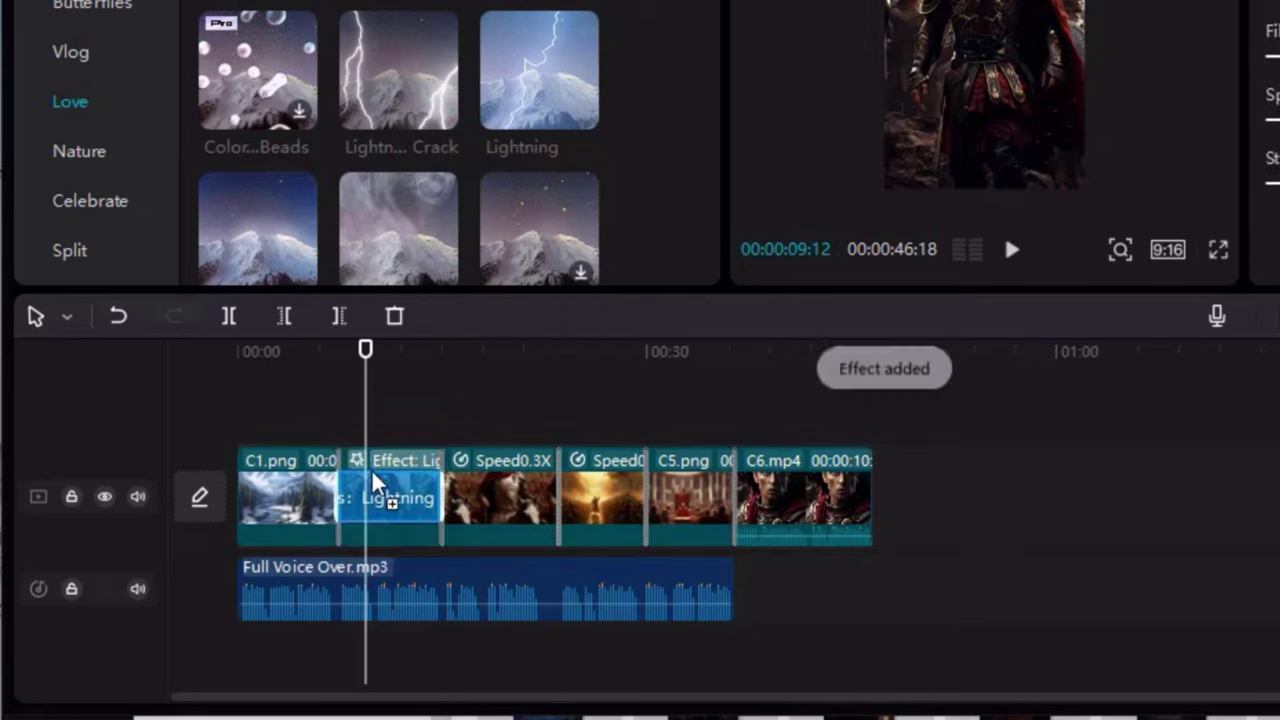
click(323, 352)
click(1012, 252)
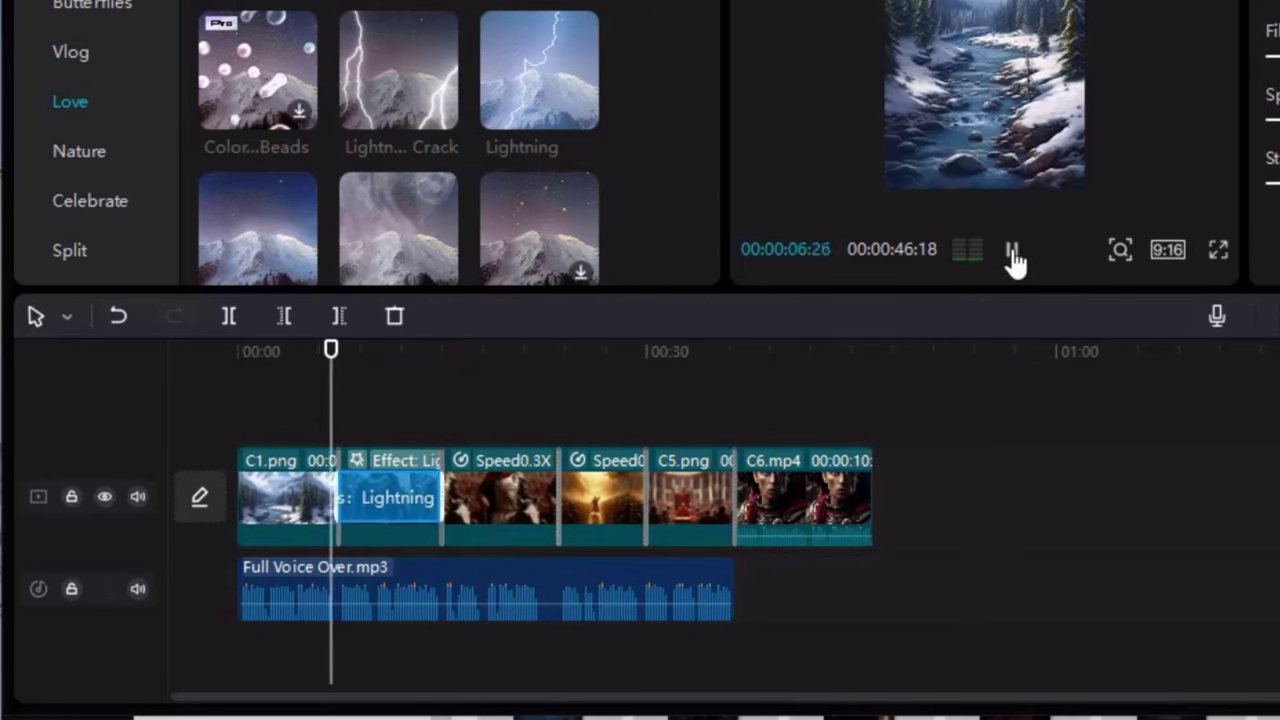
click(1012, 252)
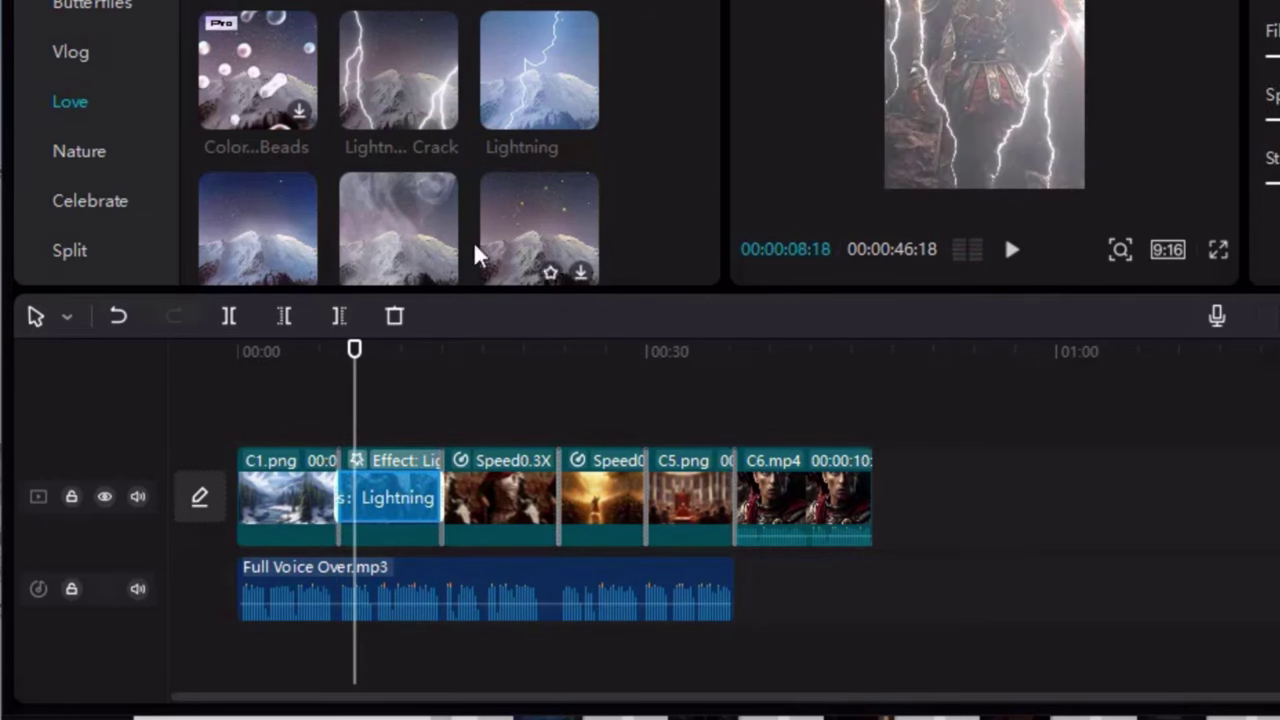
scroll(415, 236, down, 2)
scroll(415, 236, up, 2)
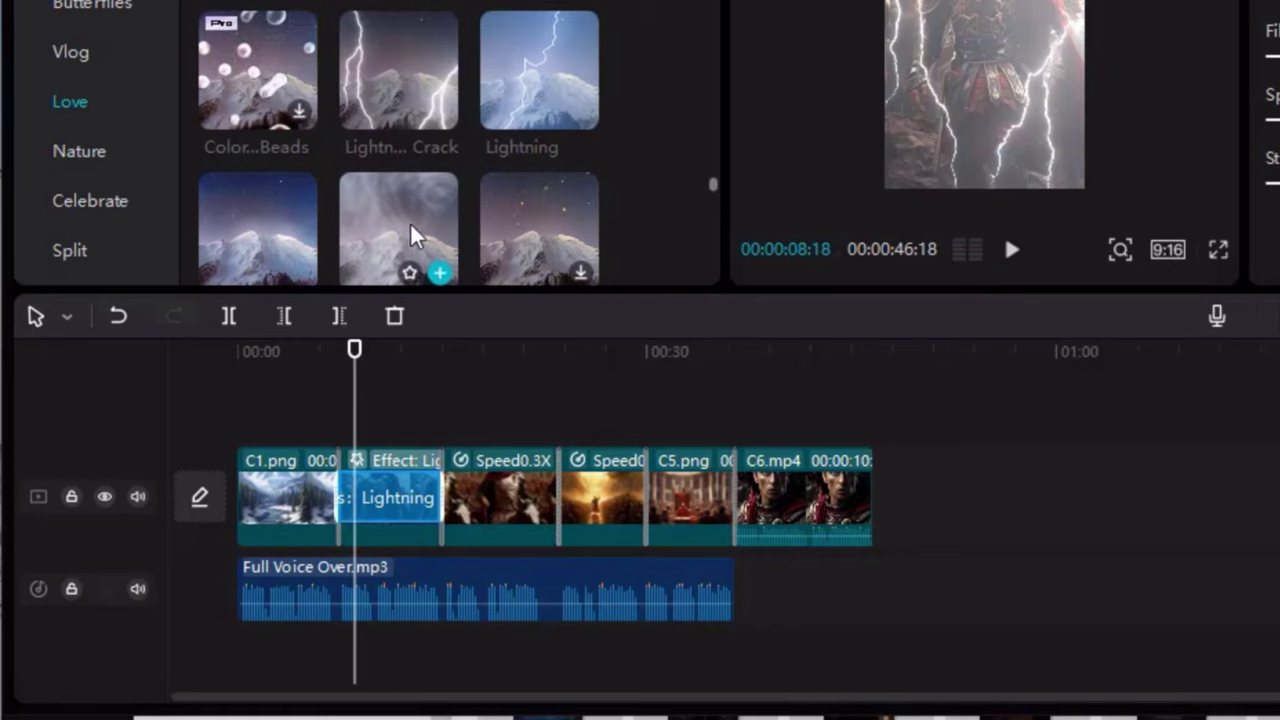
Step: Add the Mist effect at the playhead and play back the combined effects
click(440, 275)
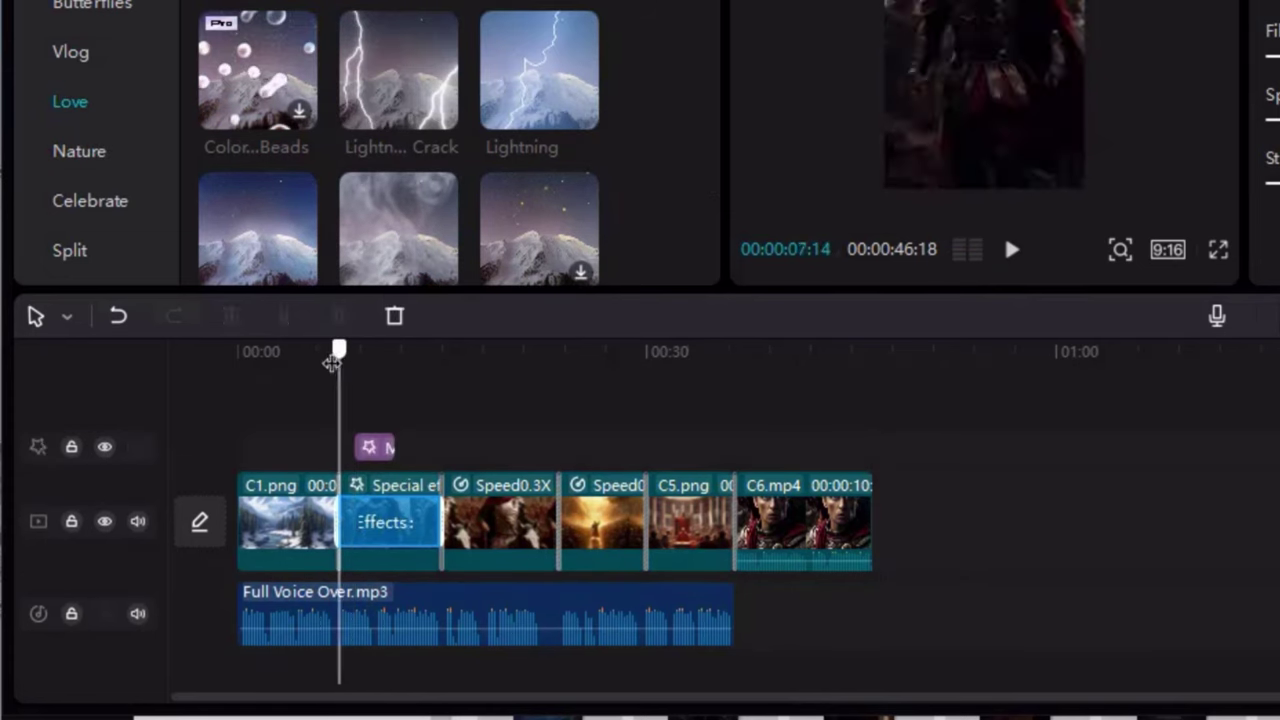
click(1012, 250)
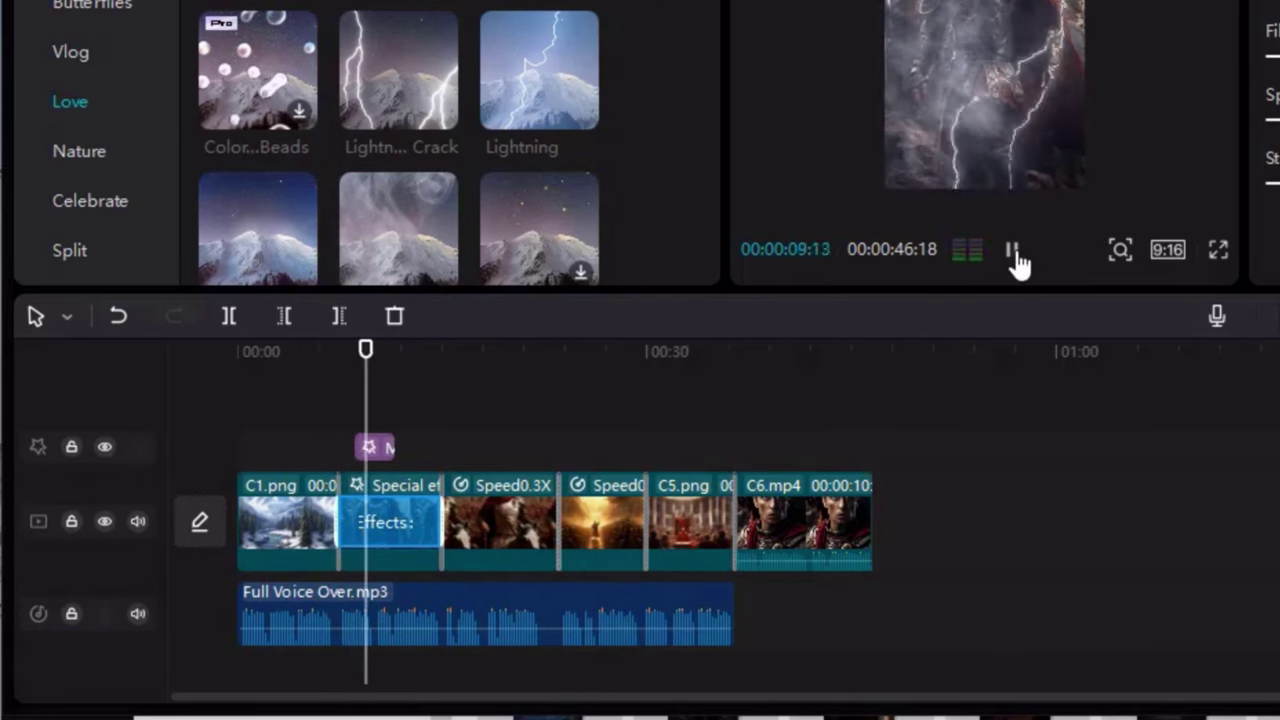
click(1012, 250)
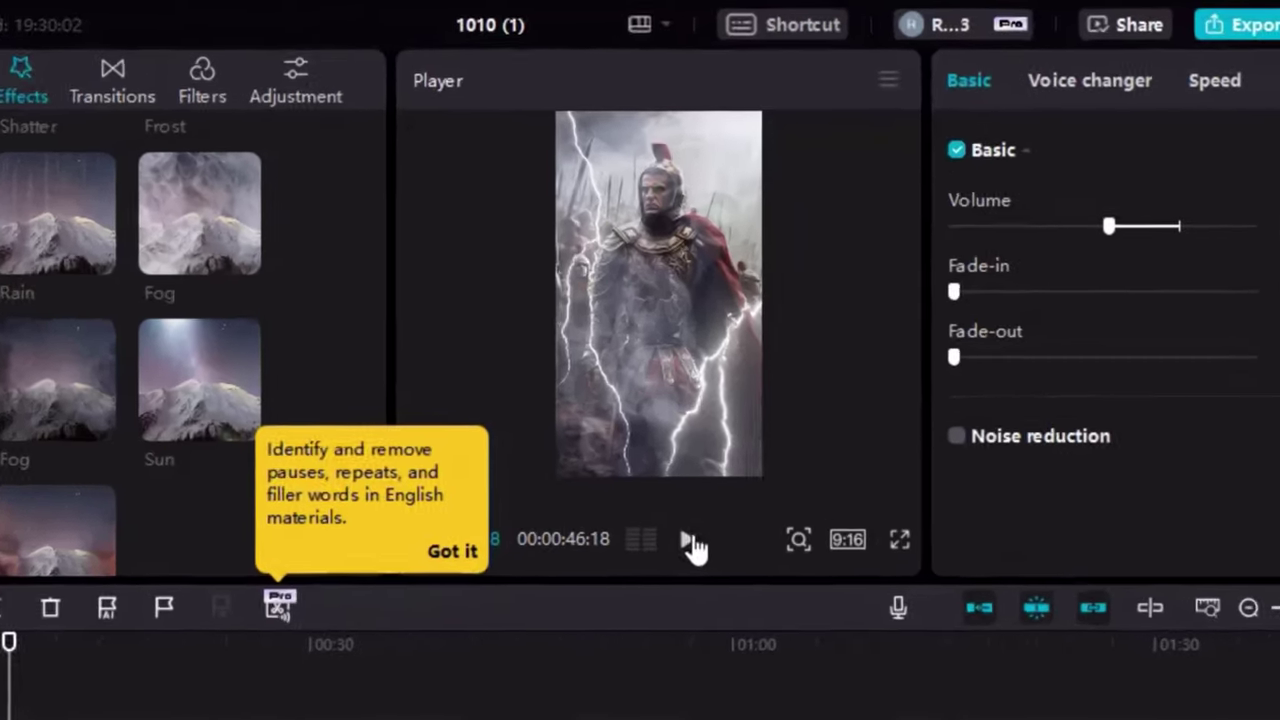
click(733, 378)
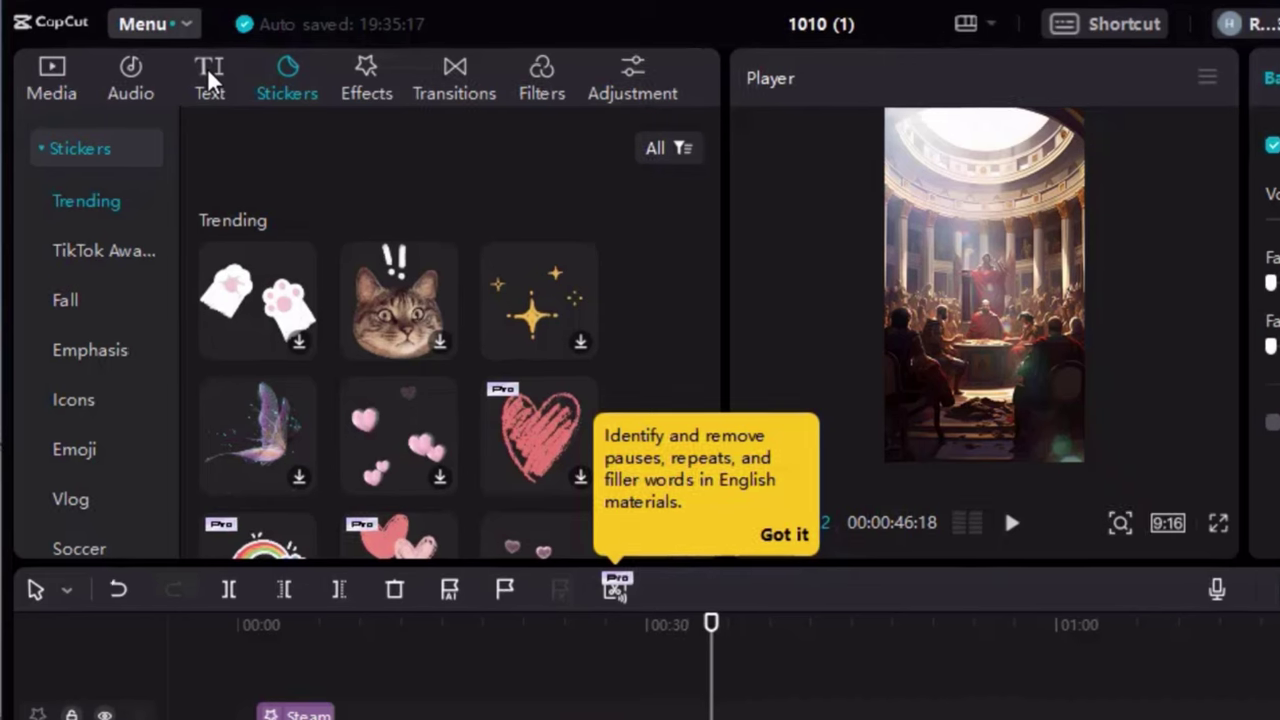
Step: Create English auto captions from the speech, then select the first caption's colour options
click(212, 78)
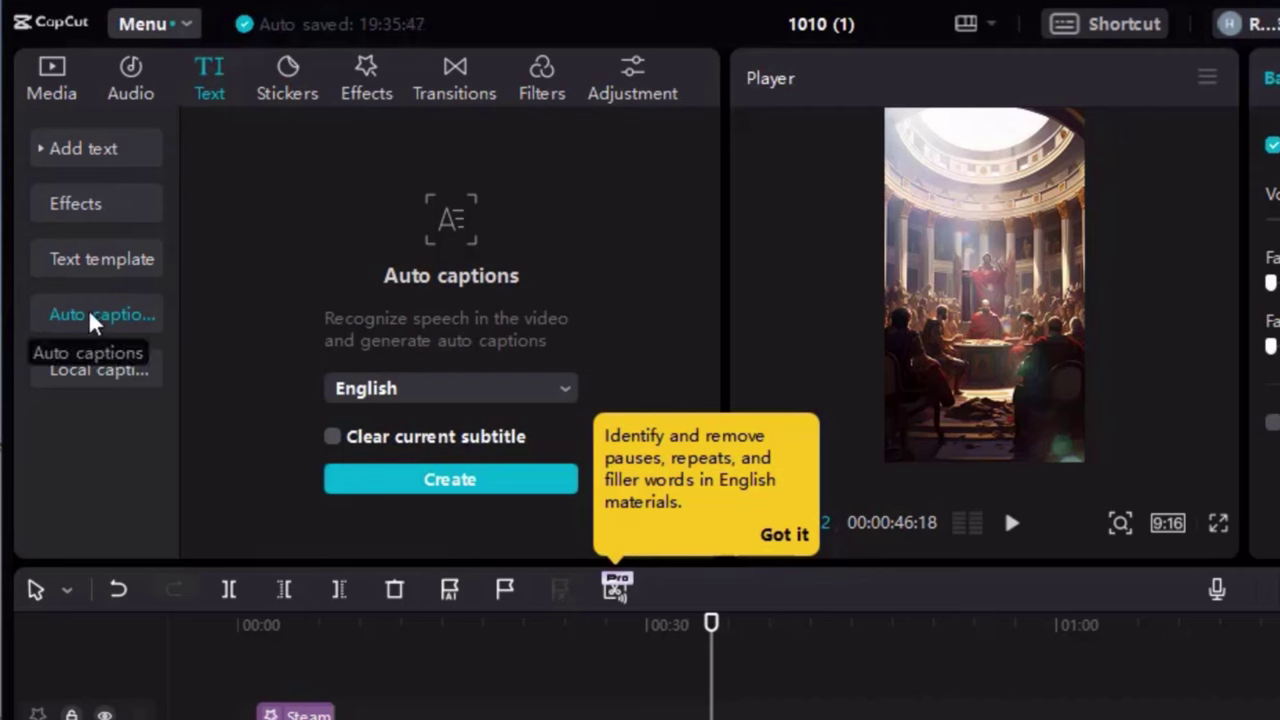
click(566, 392)
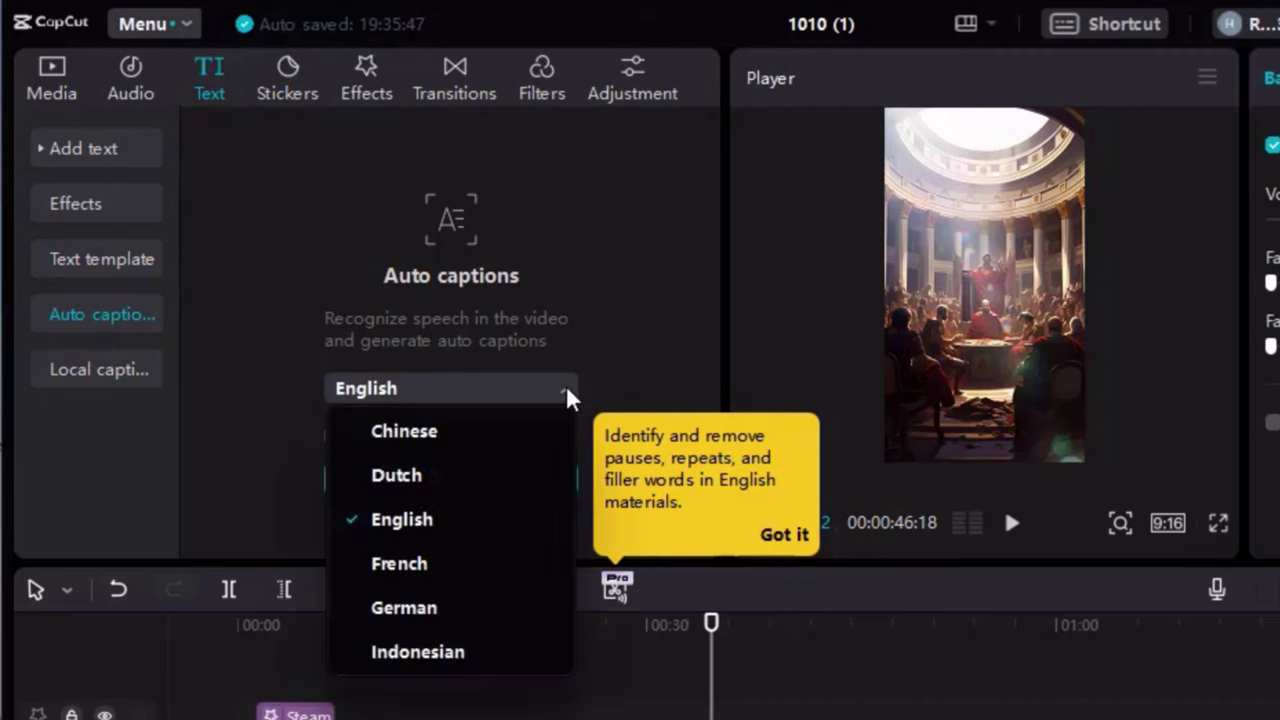
click(566, 392)
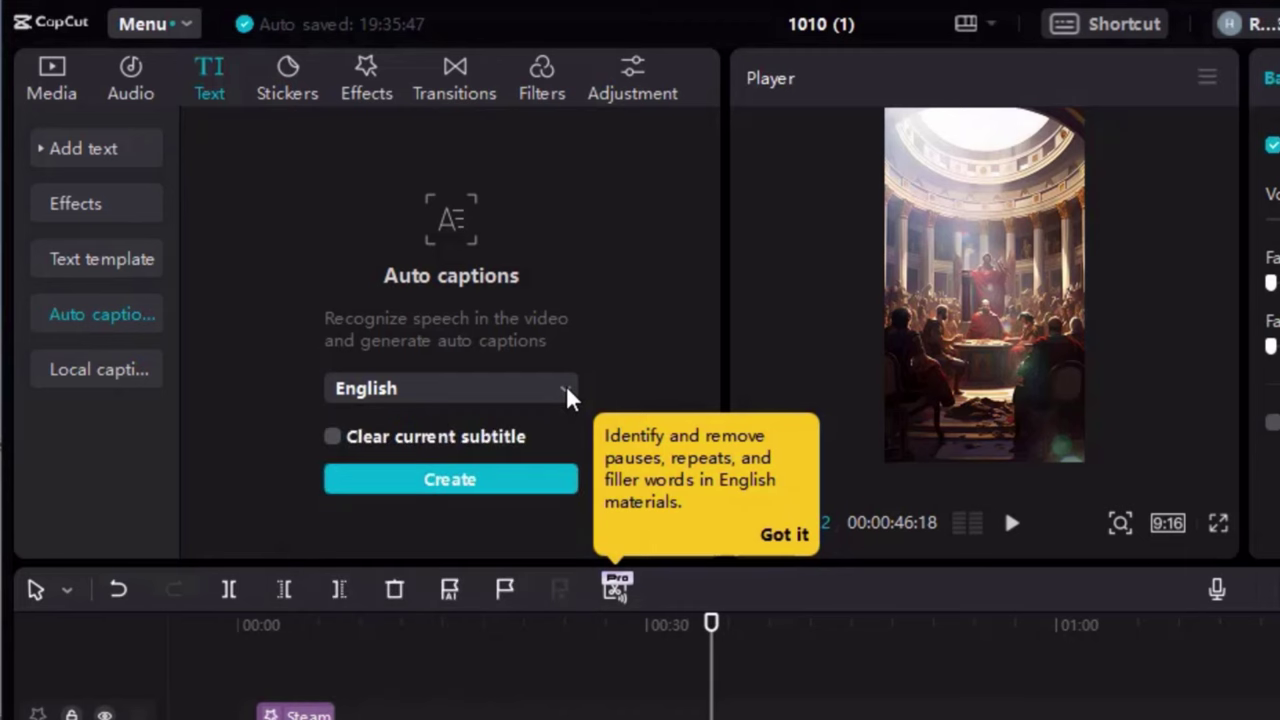
click(455, 480)
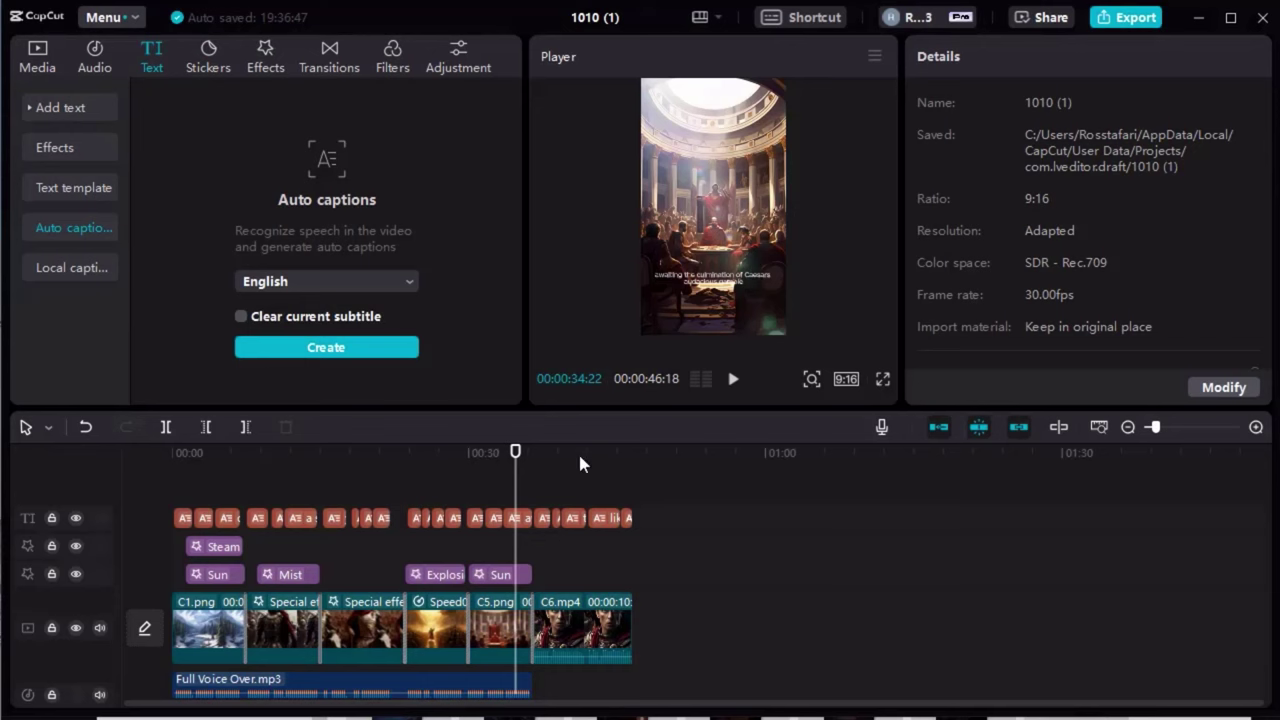
click(183, 518)
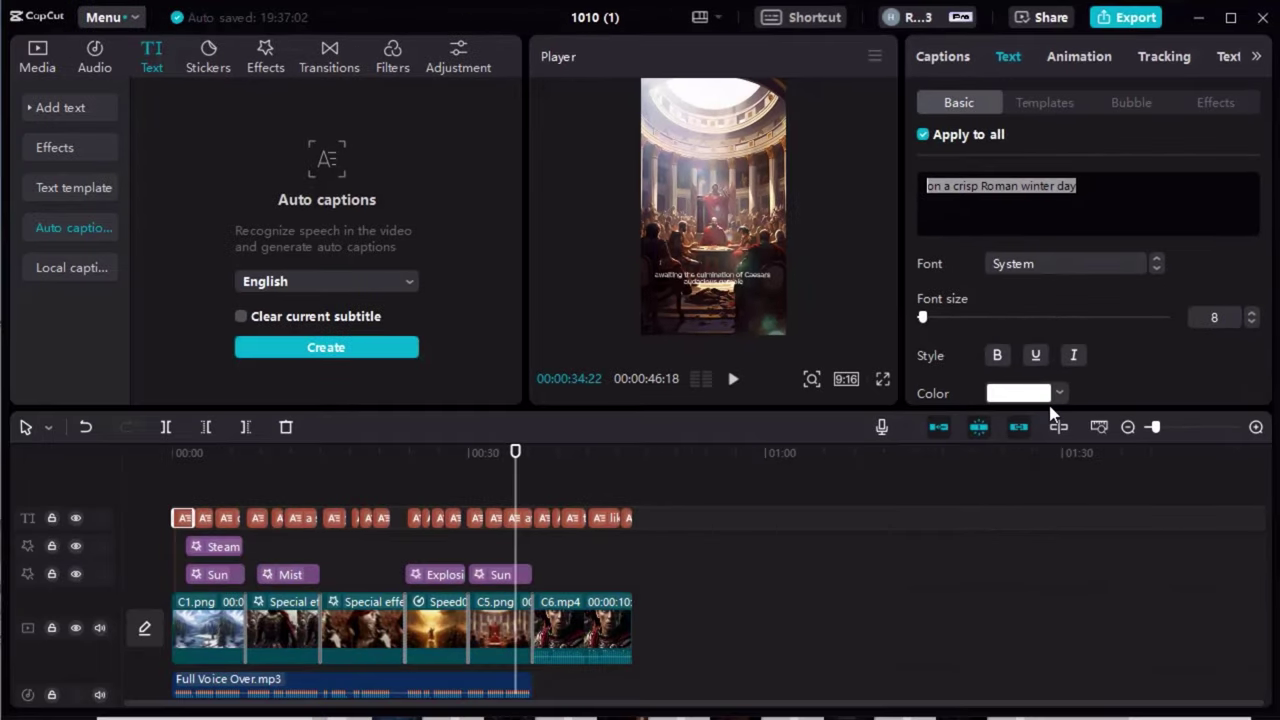
click(976, 544)
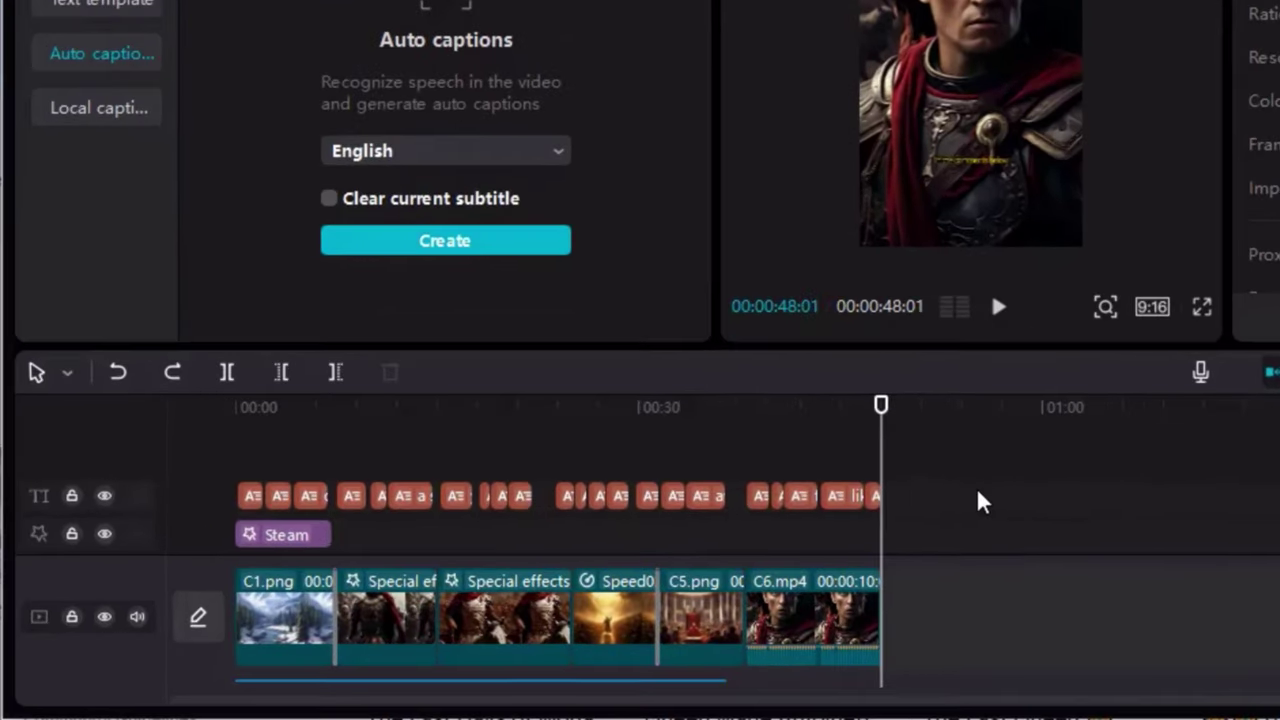
Step: Select all caption clips and capitalize caption 1 so it starts with "On"
drag(724, 553, 524, 558)
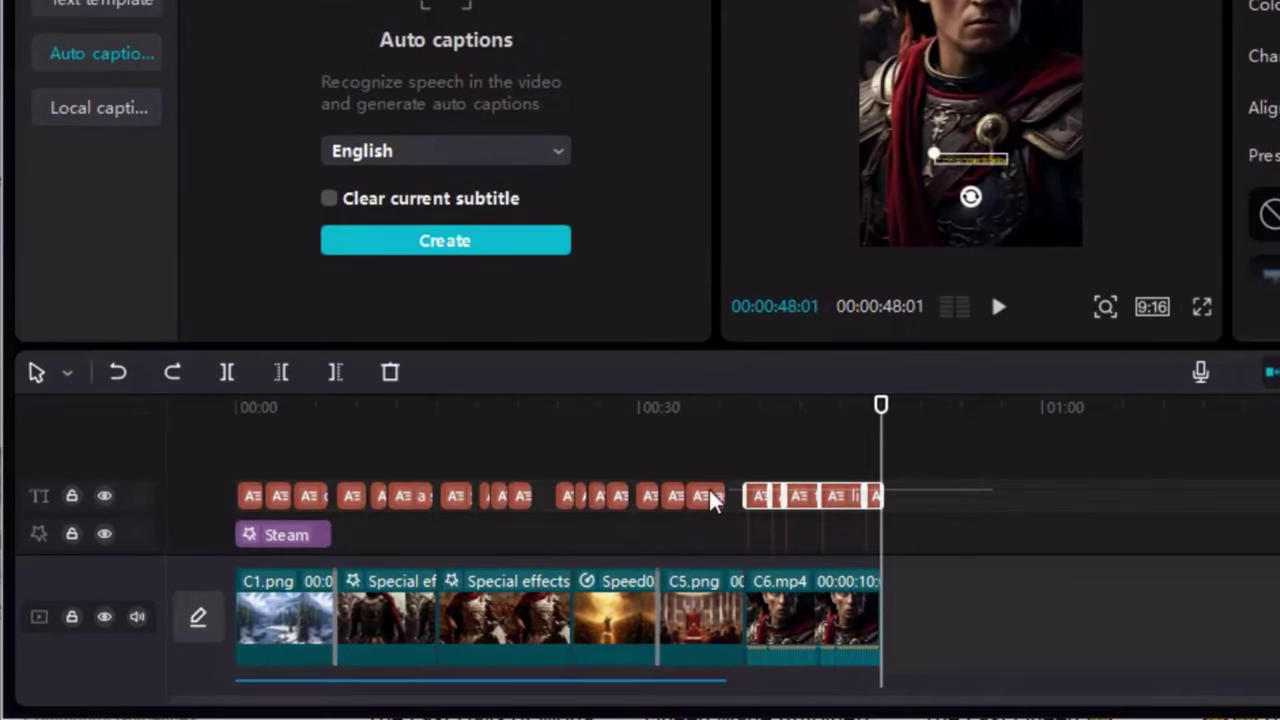
drag(712, 500, 228, 512)
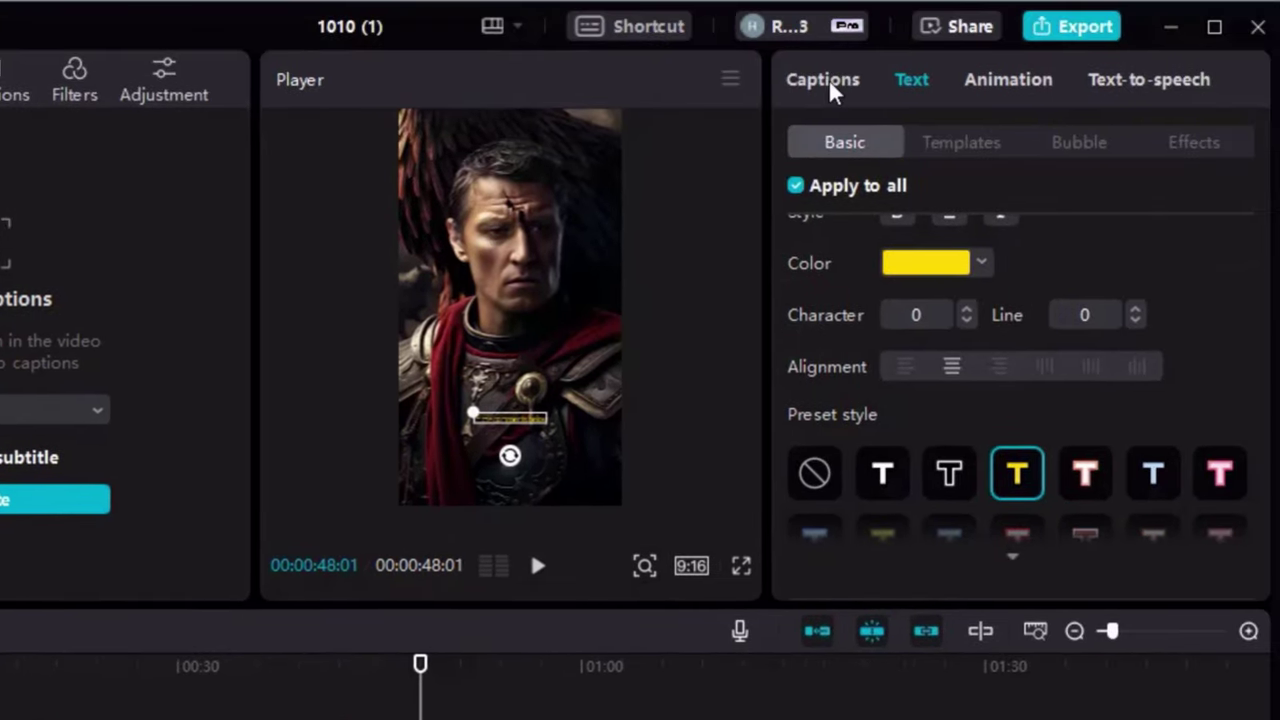
click(824, 79)
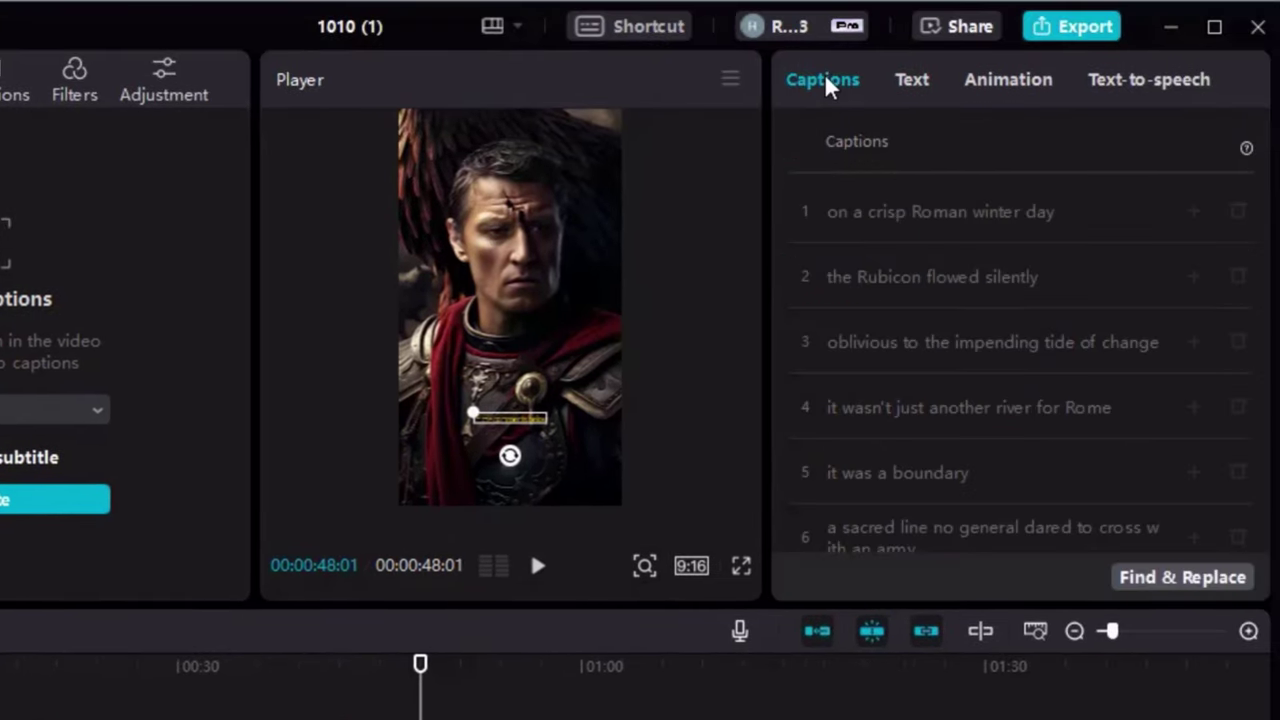
click(887, 212)
scroll(899, 307, down, 5)
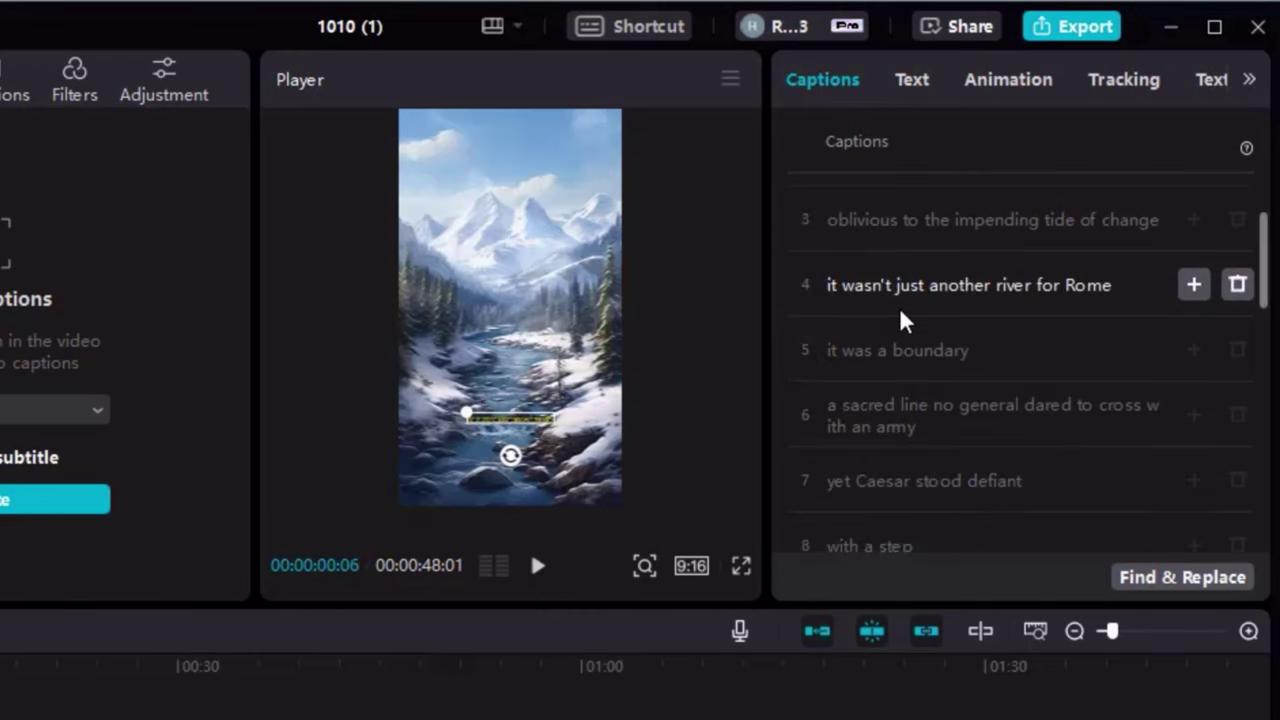
scroll(899, 310, up, 5)
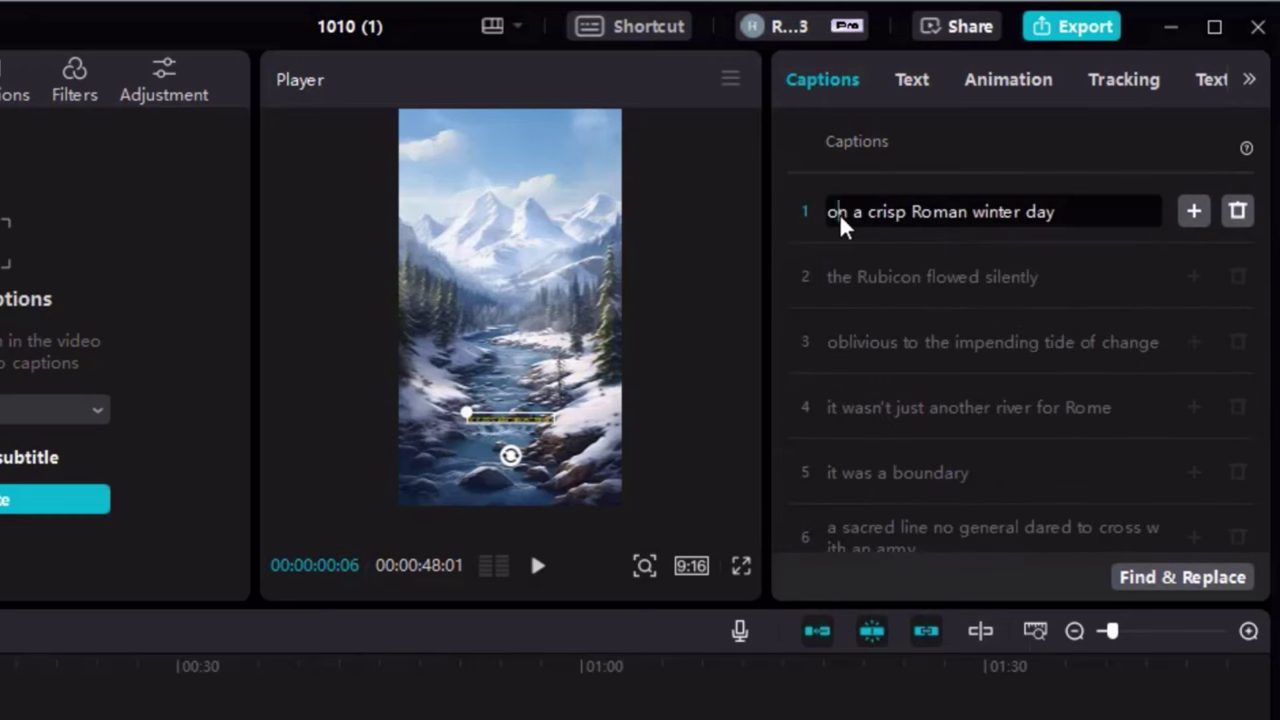
key(BackSpace)
text(O)
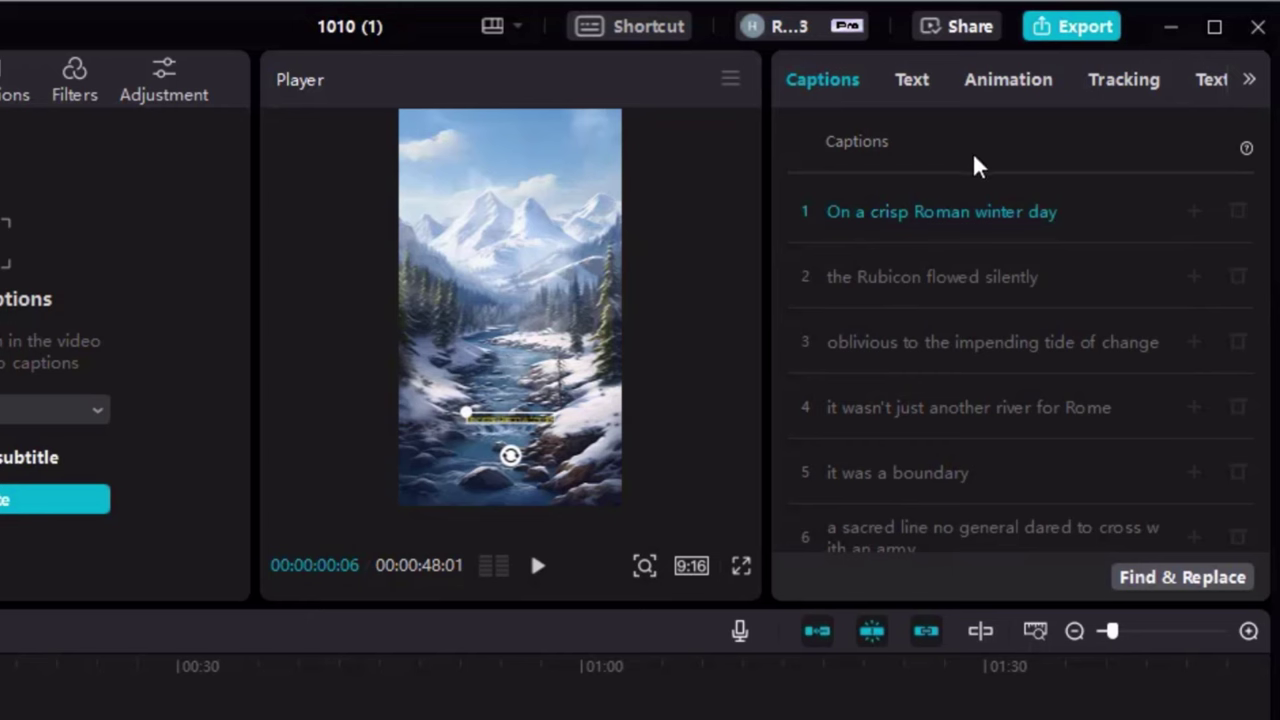
Step: Style all captions in the chunkfive font at size 15 in yellow
click(911, 80)
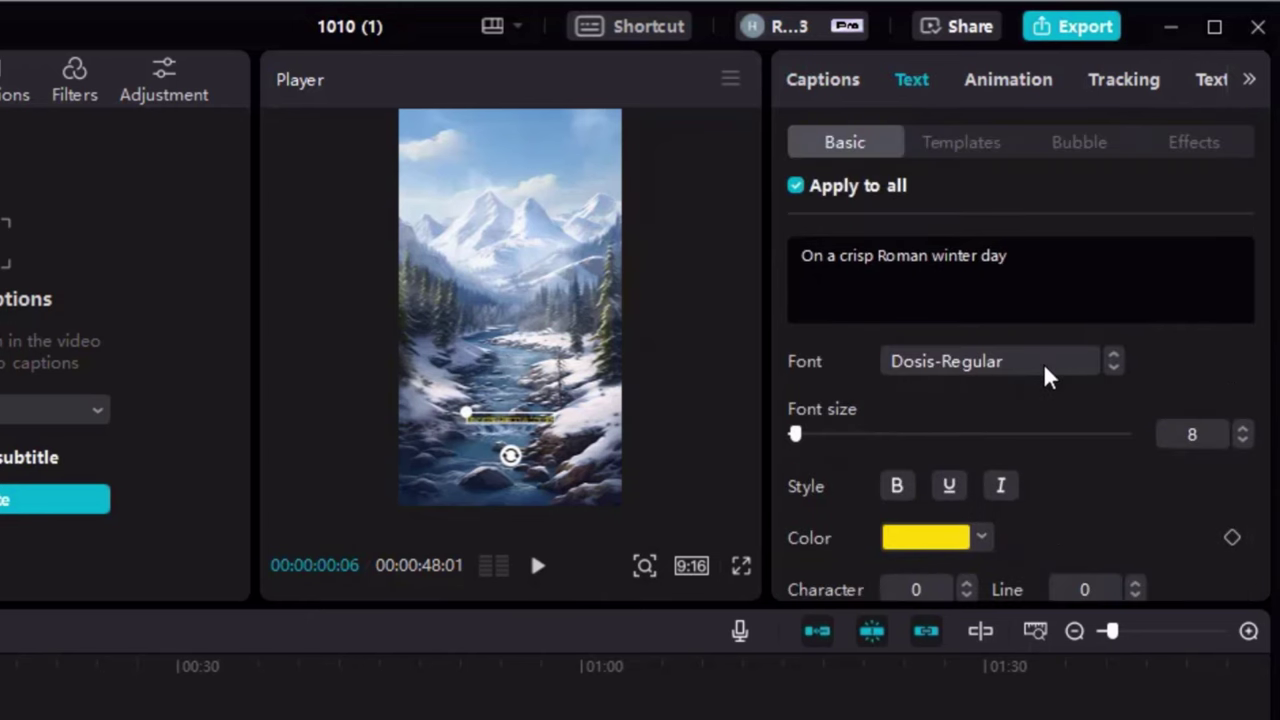
click(1047, 375)
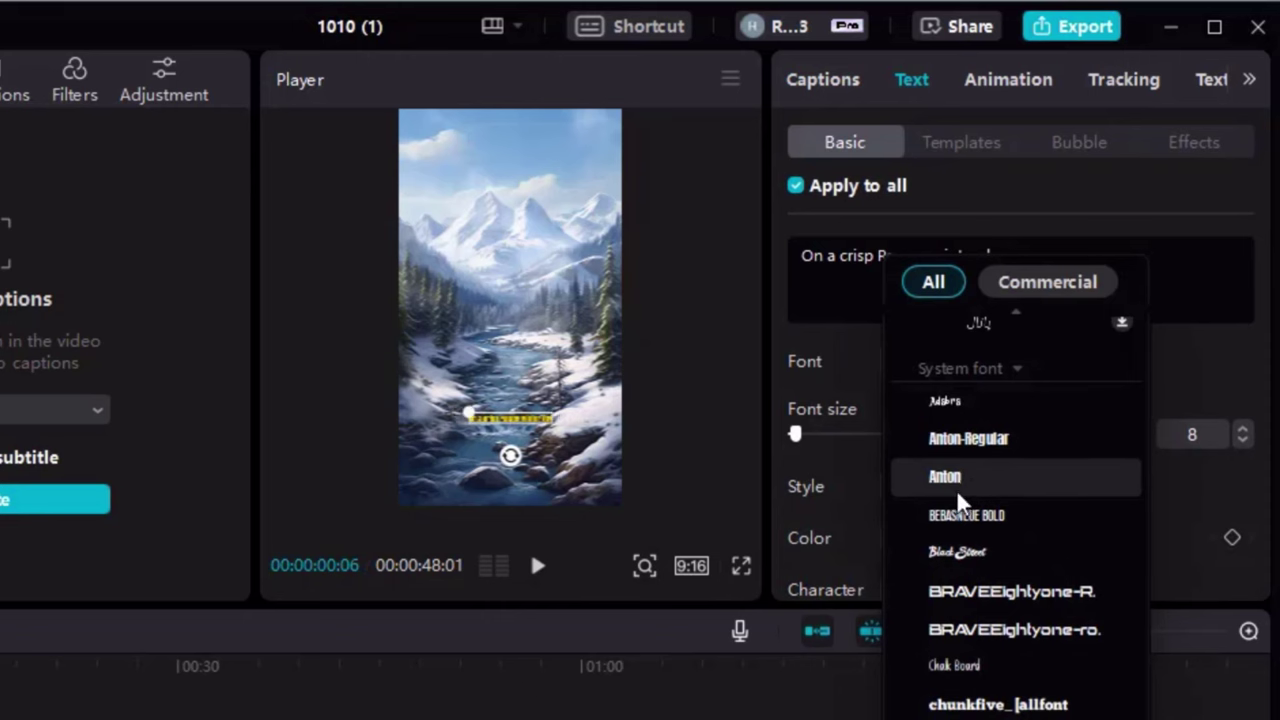
click(982, 704)
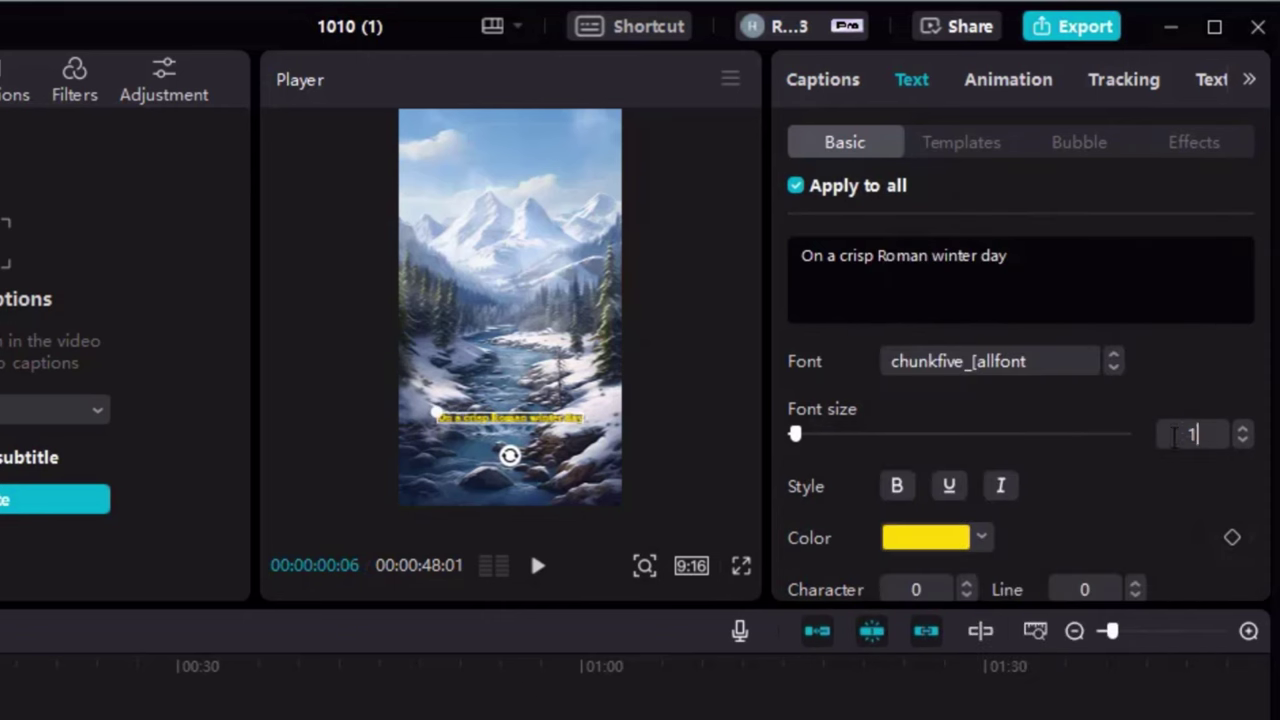
scroll(1006, 583, down, 3)
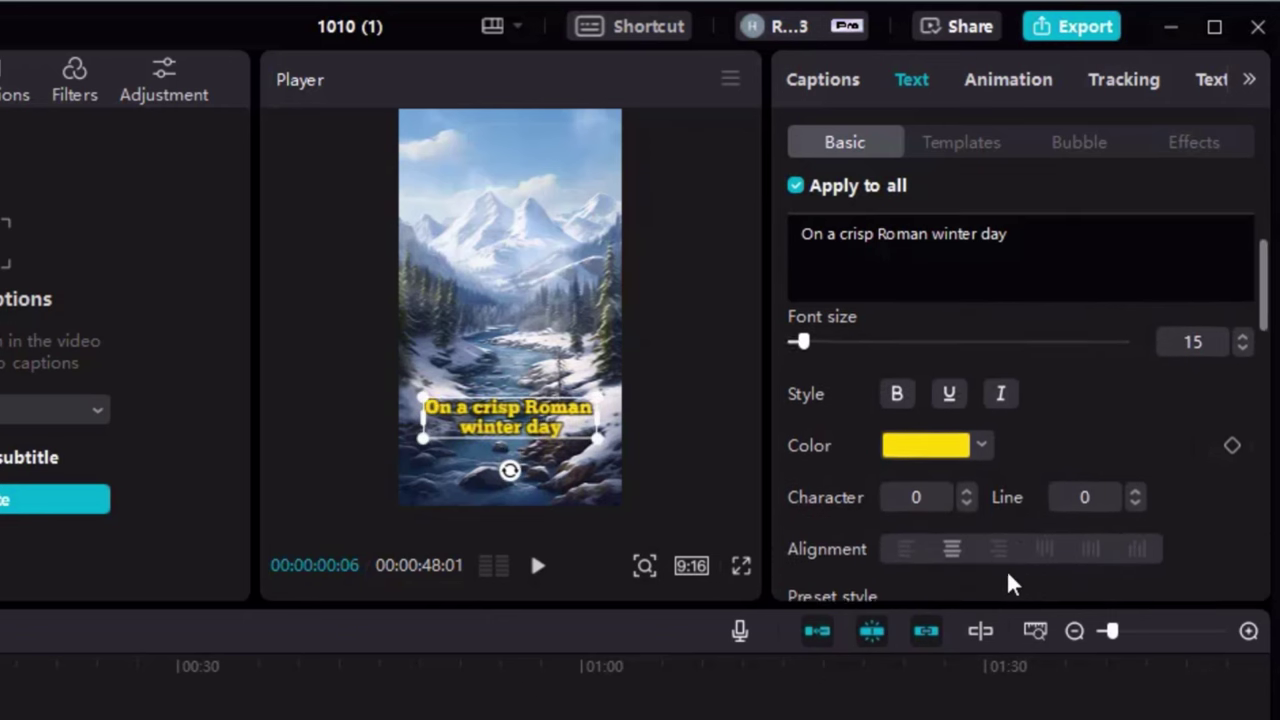
scroll(1010, 575, down, 2)
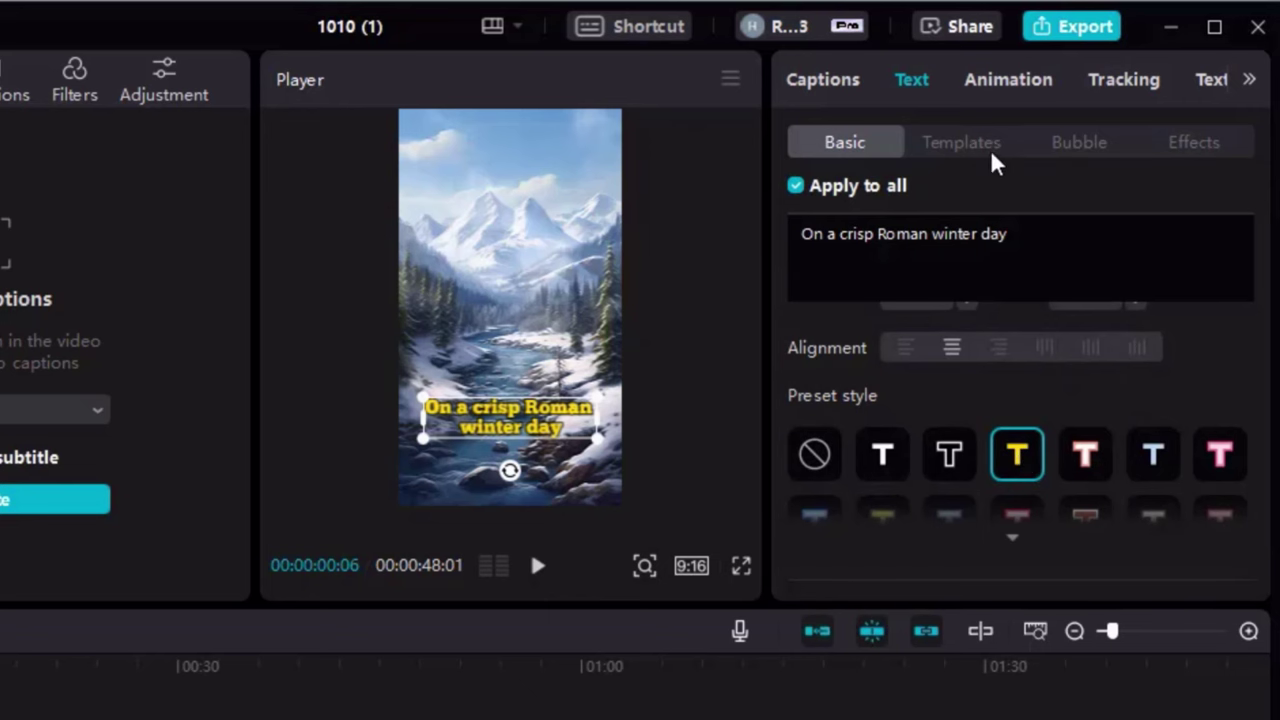
Step: Apply the Pop-up caption animation, preview it, and reselect every caption clip
click(996, 75)
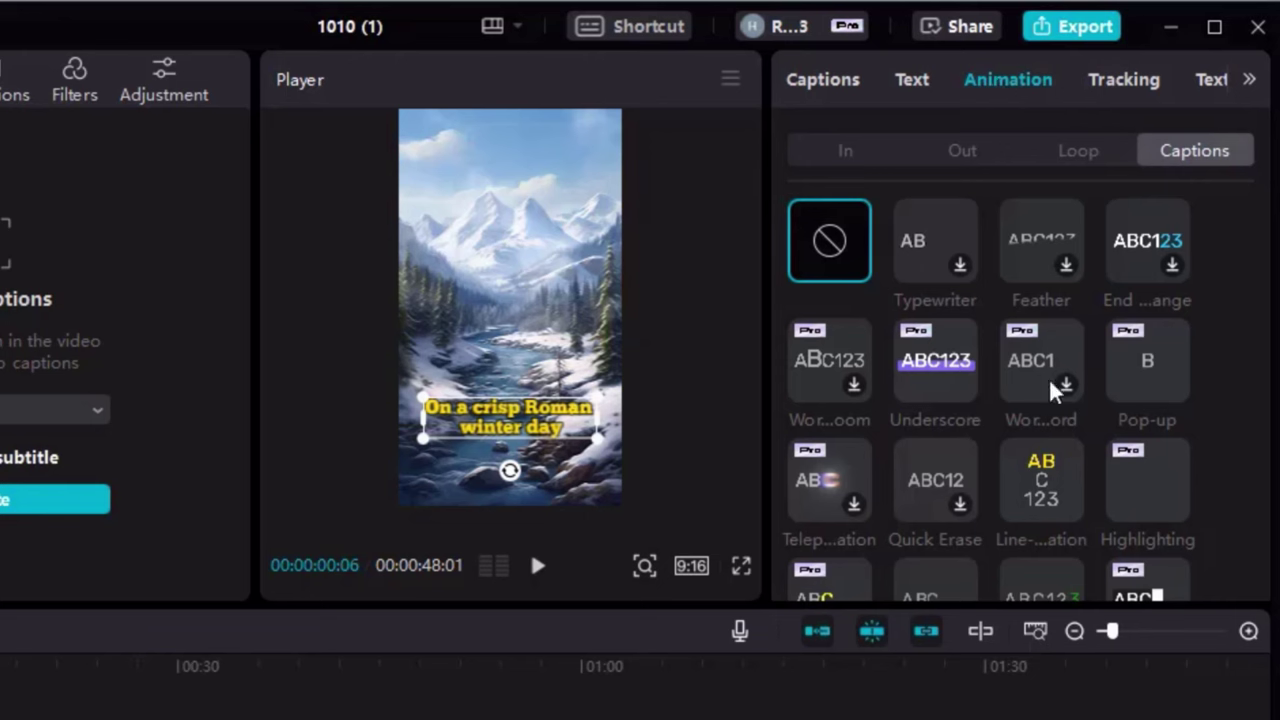
click(1159, 365)
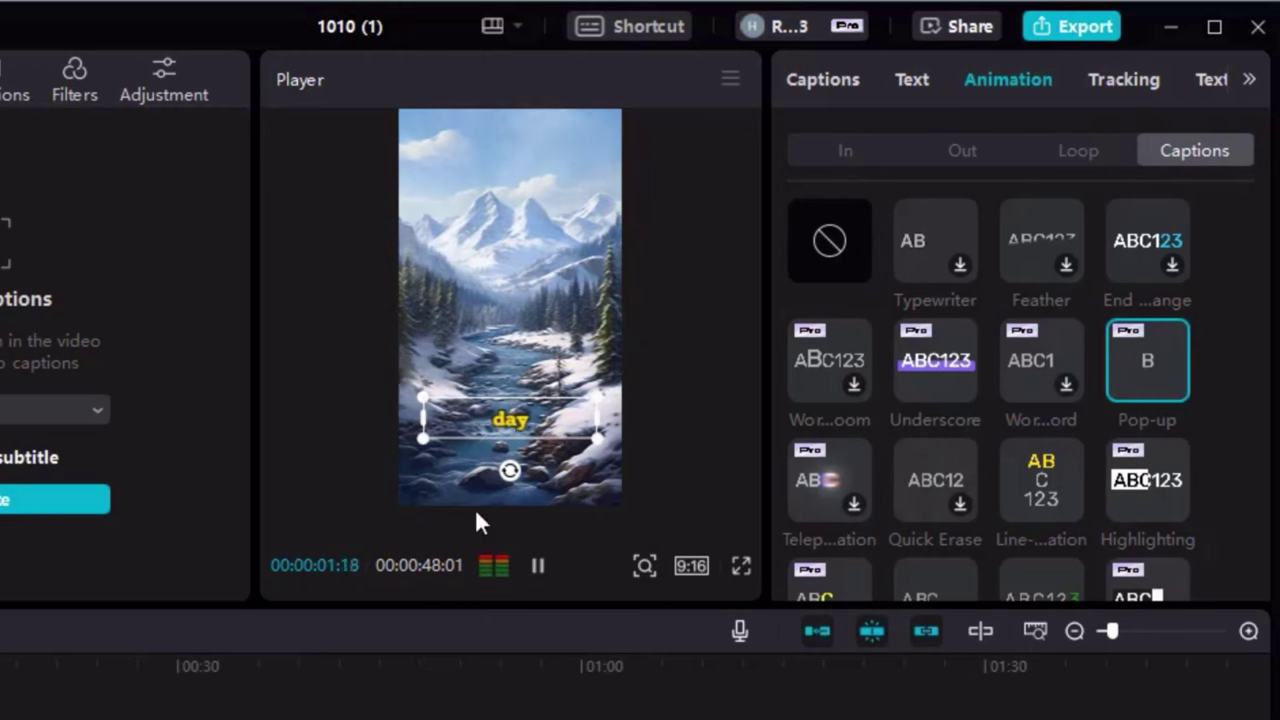
click(537, 565)
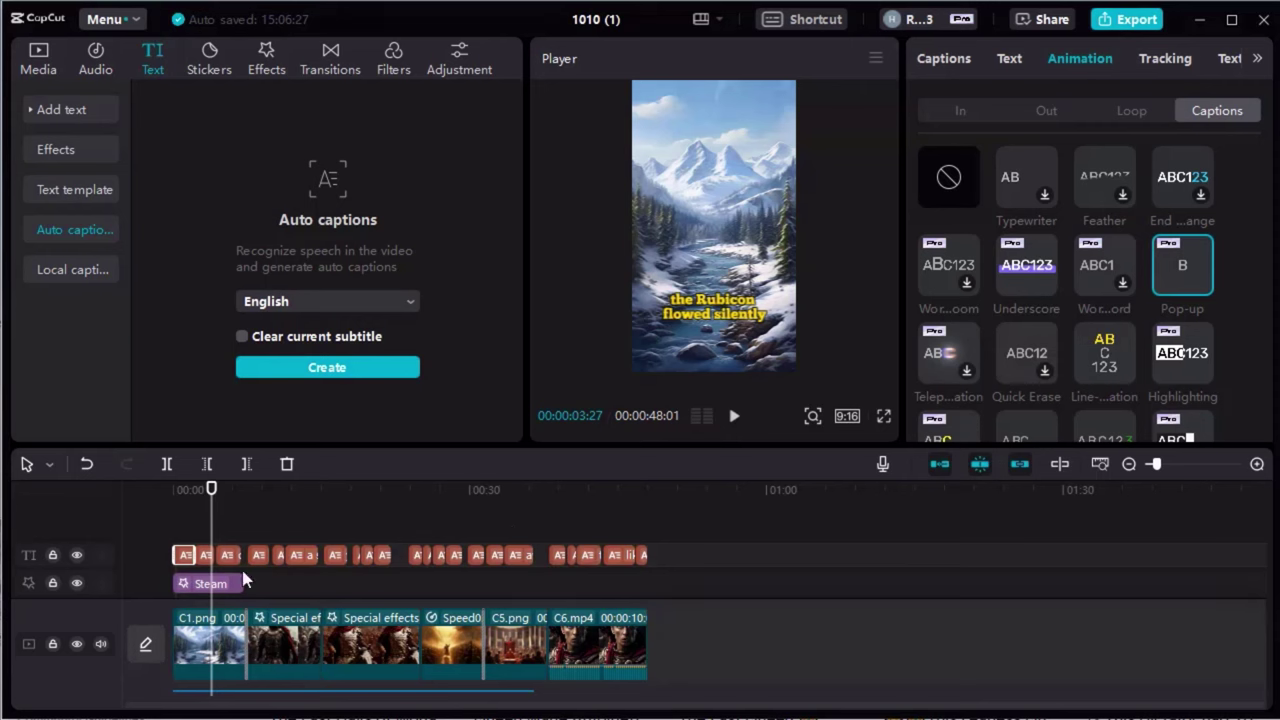
click(706, 556)
drag(706, 556, 221, 565)
scroll(1052, 341, up, 3)
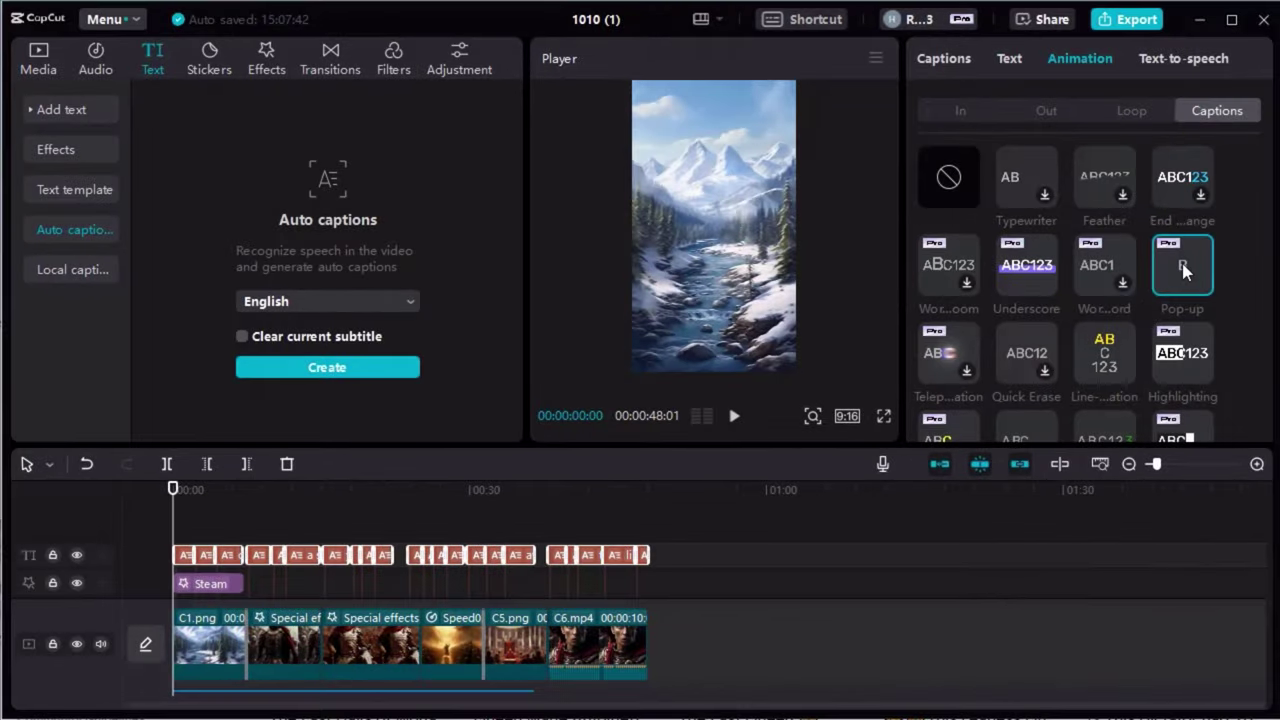
click(1184, 268)
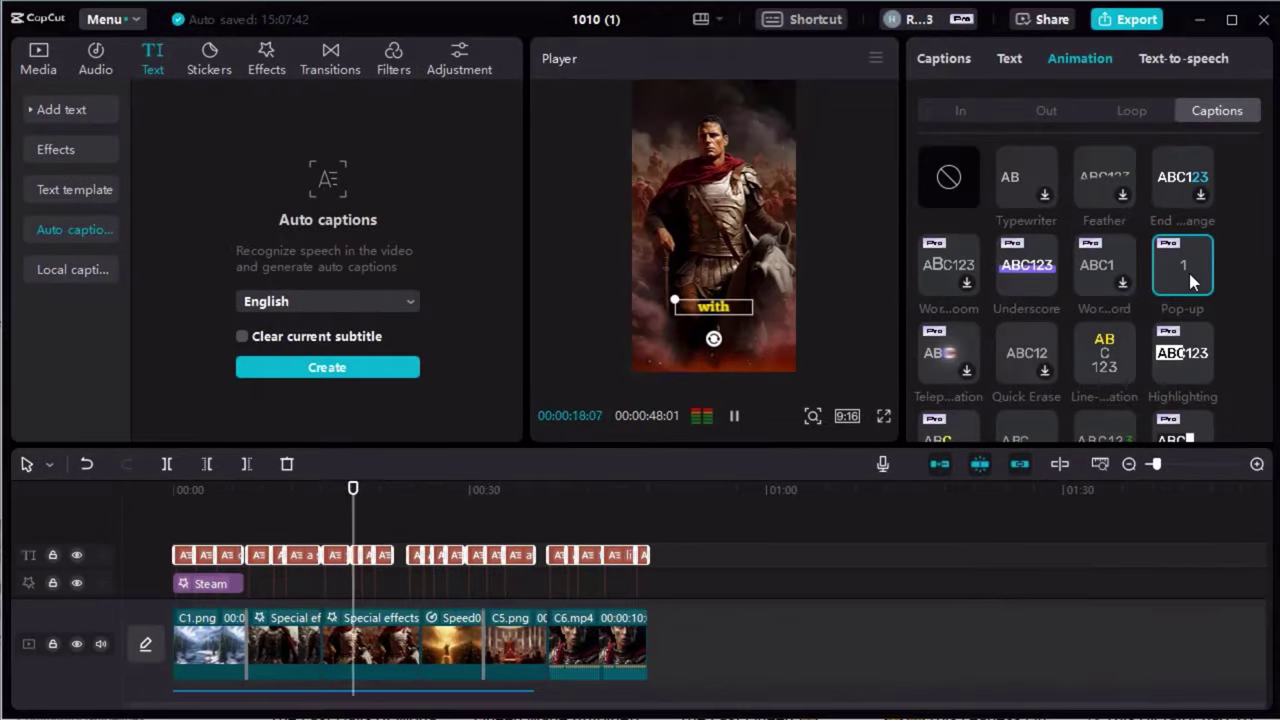
drag(360, 490, 86, 543)
click(734, 416)
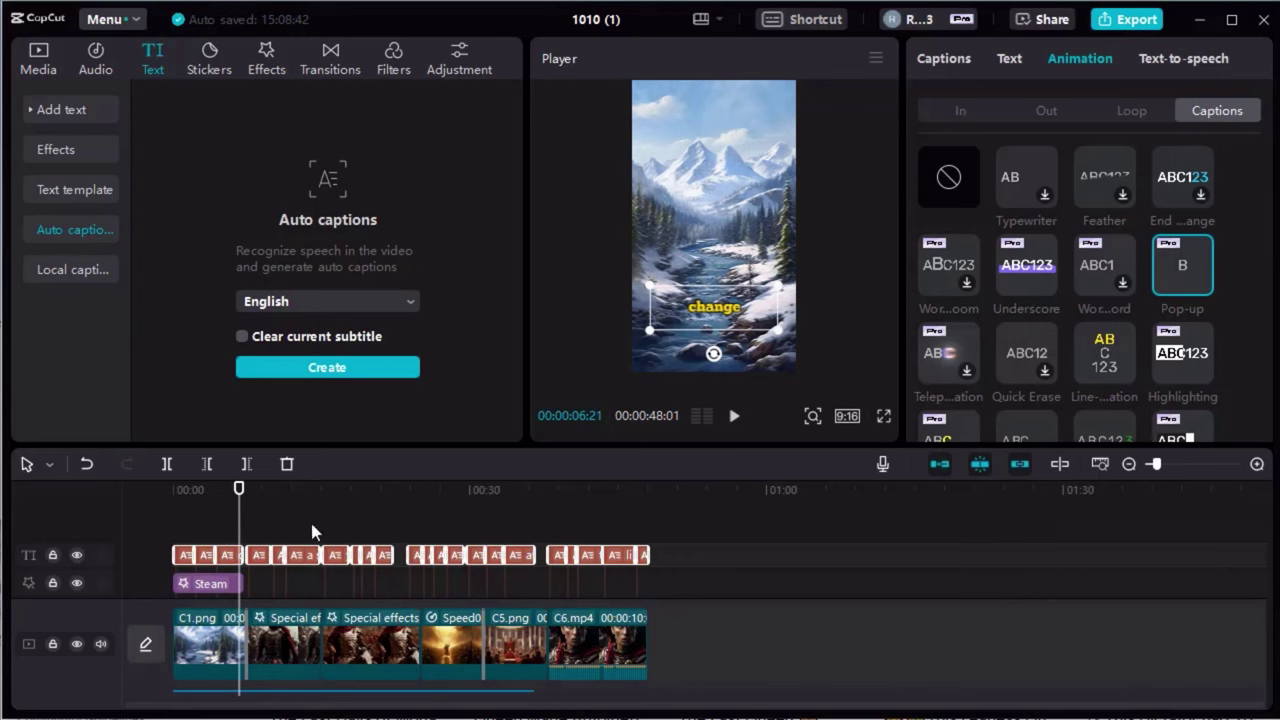
drag(239, 489, 141, 498)
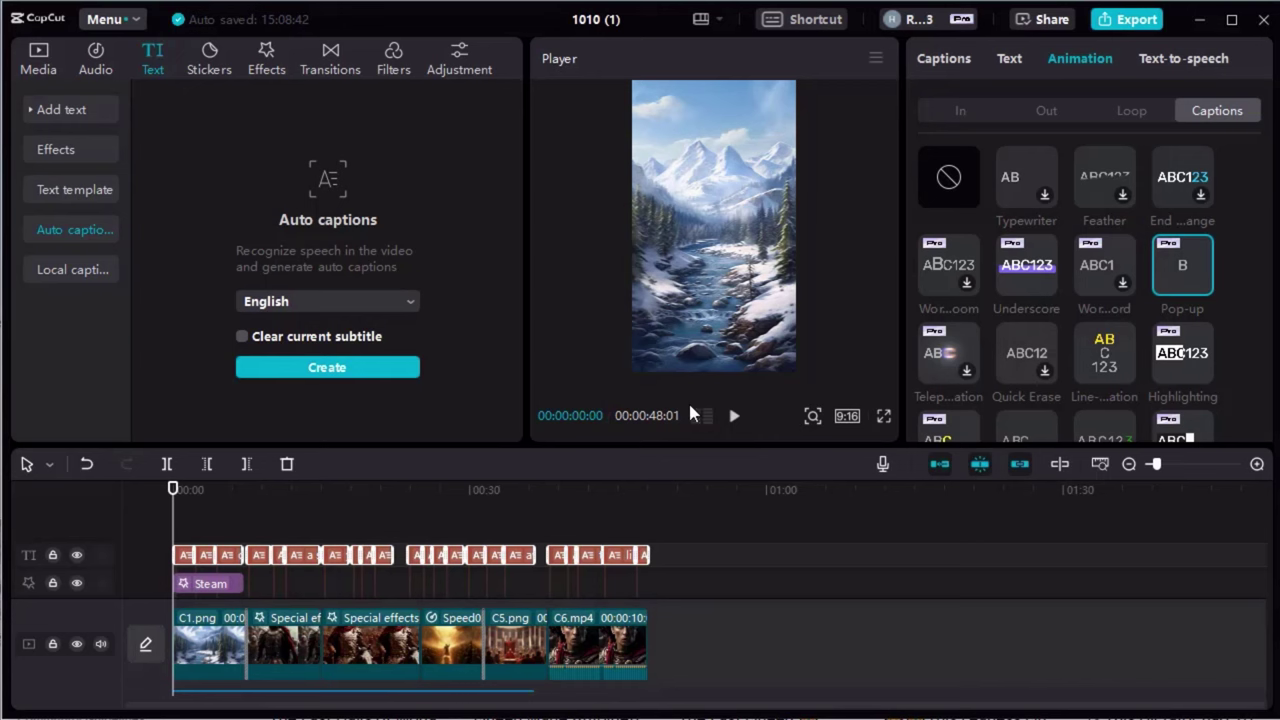
click(736, 419)
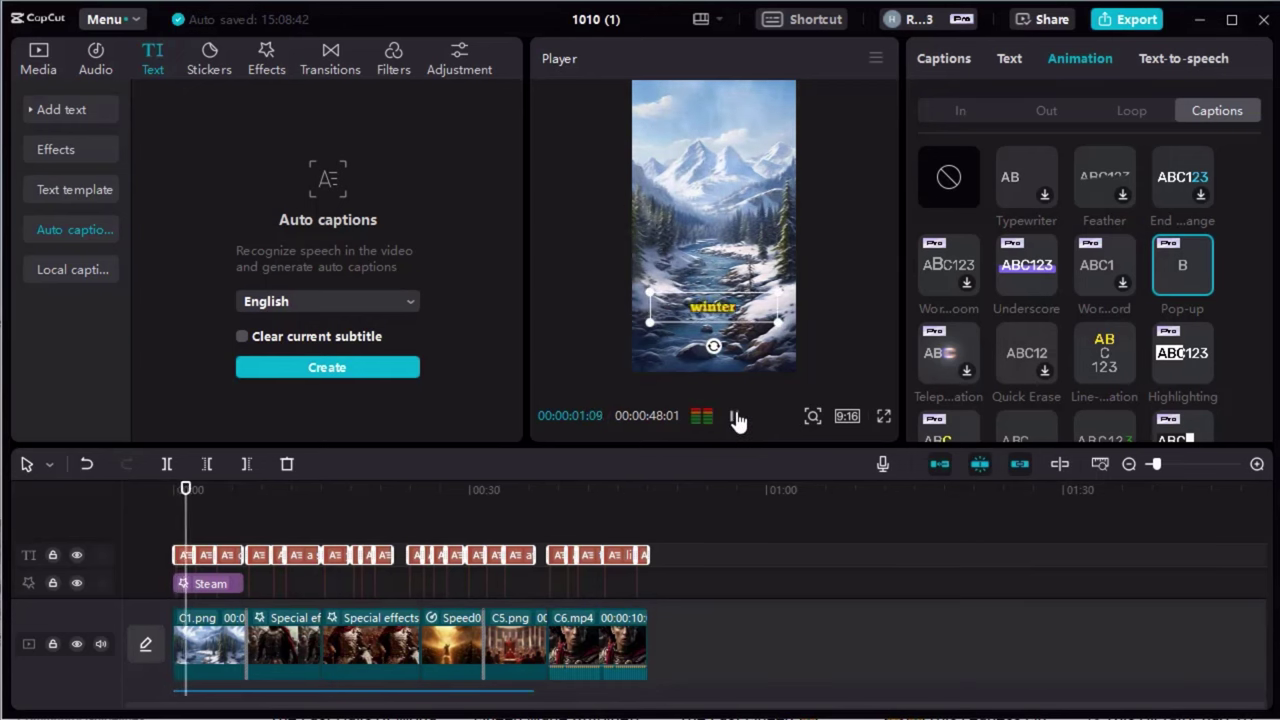
click(736, 421)
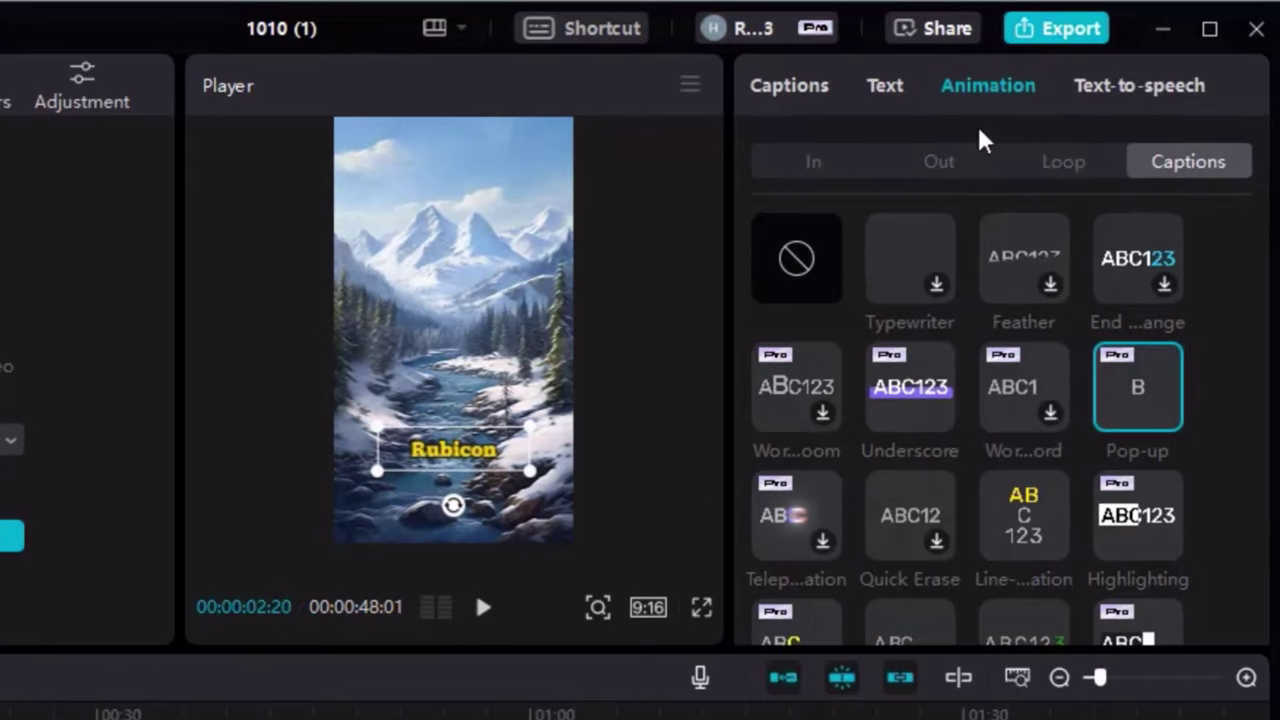
Step: Export the video titled 'Caesar' as a 1080P, 30fps, H.264 mp4 and pause the preview
click(1048, 31)
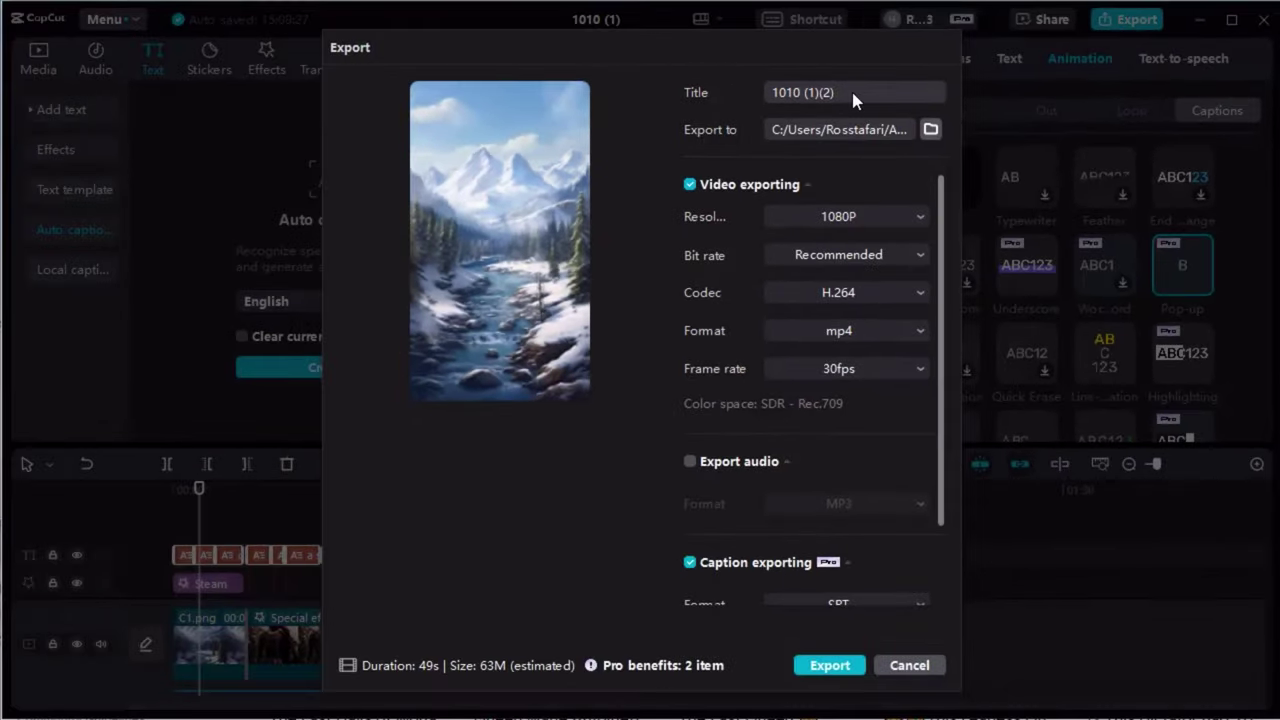
text(Caesar)
click(830, 665)
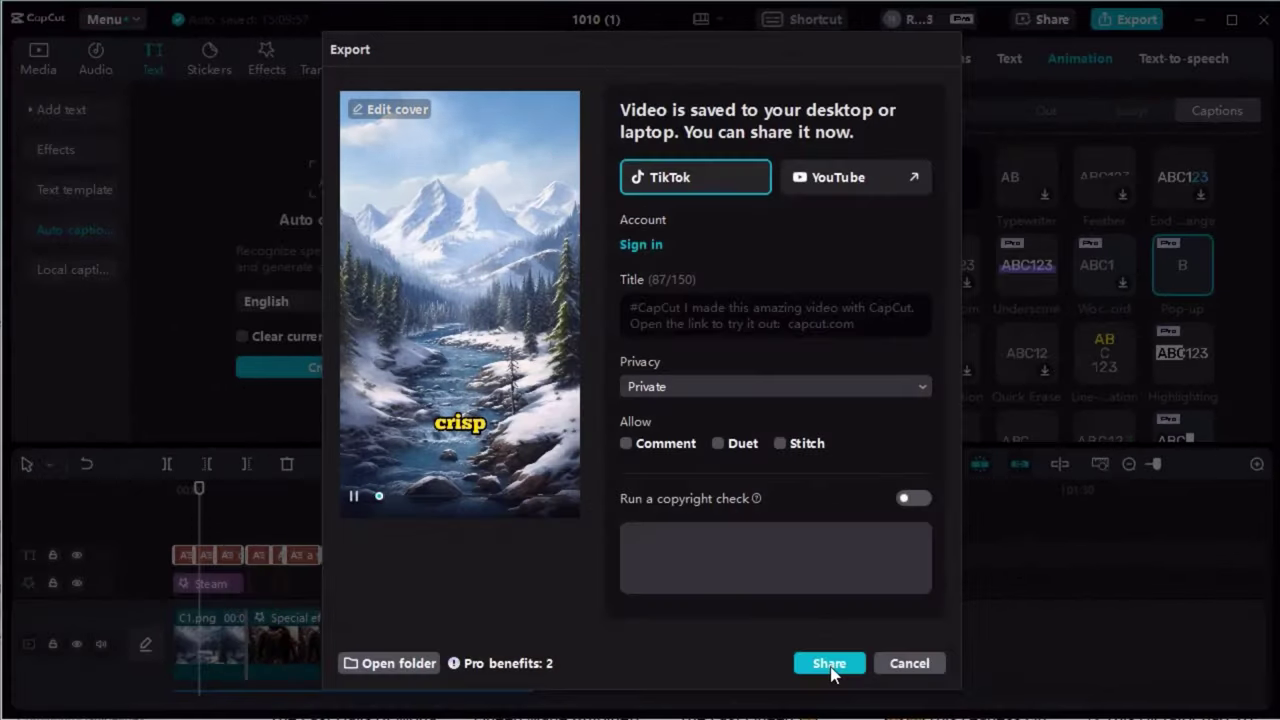
click(353, 497)
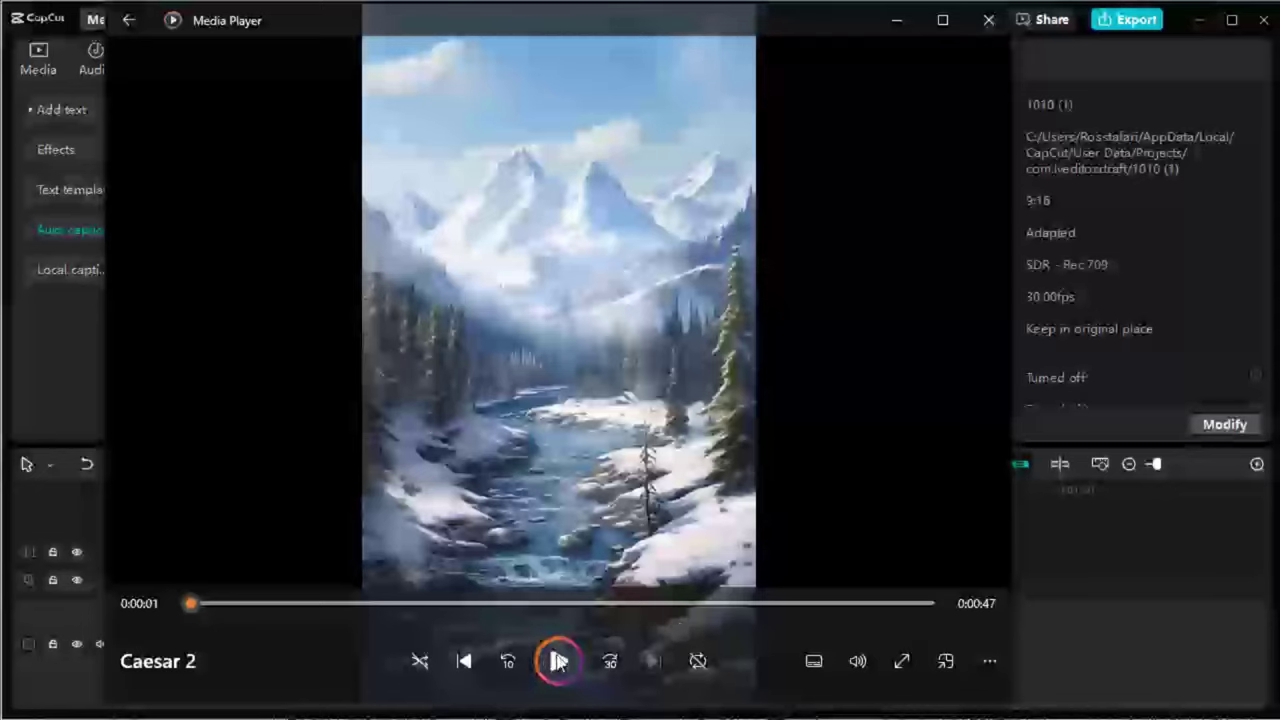
Step: Play Caesar 2 in Media Player to 0:47, pausing on the caption "in the comments below"
click(557, 661)
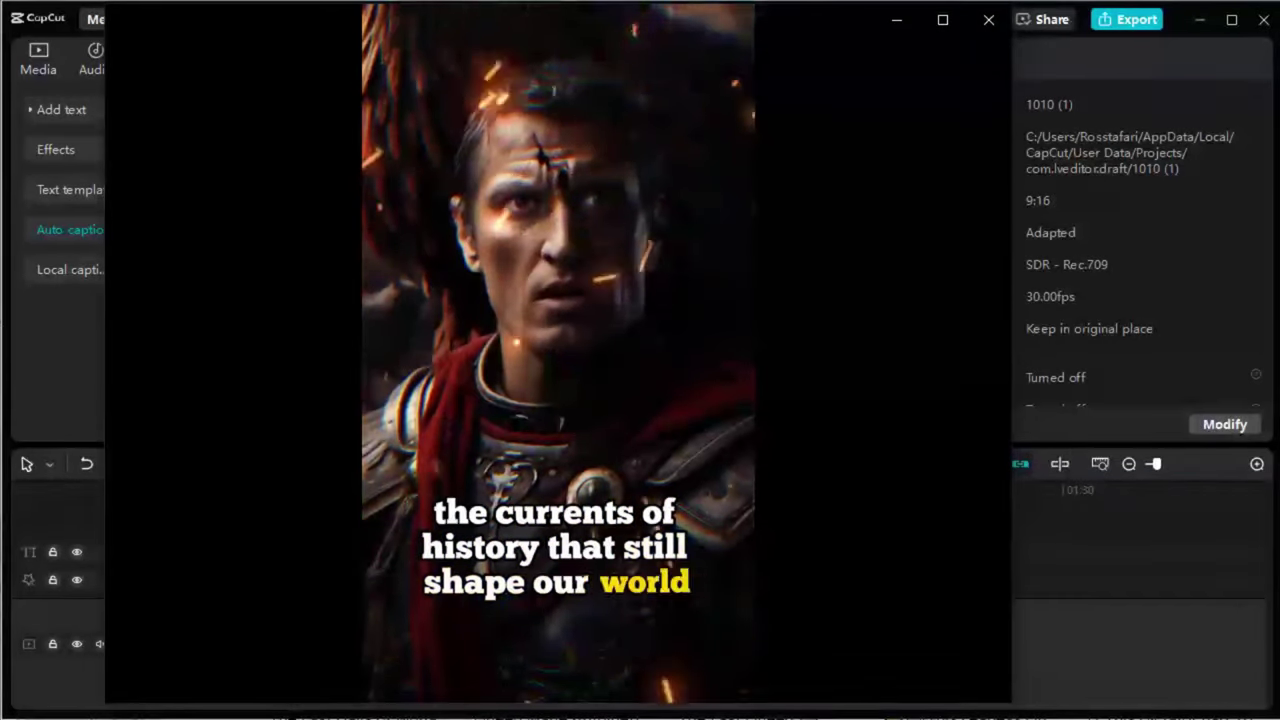
mouse_move(560, 663)
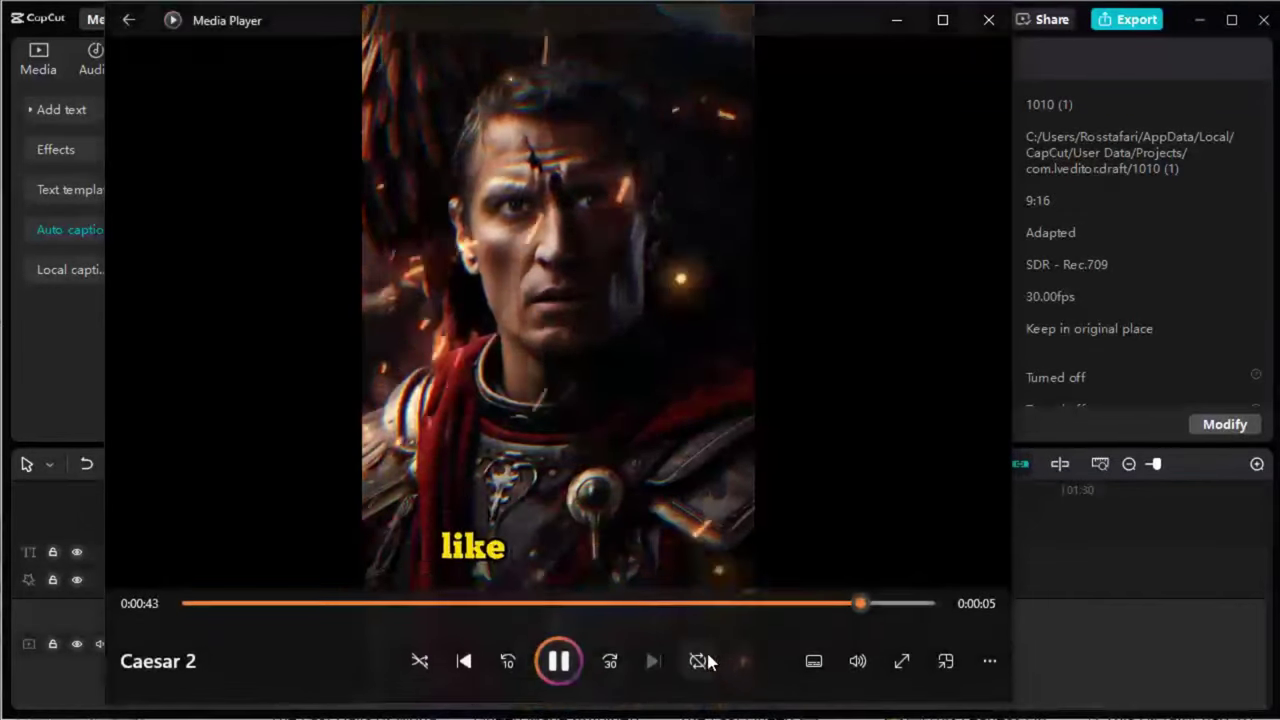
click(559, 666)
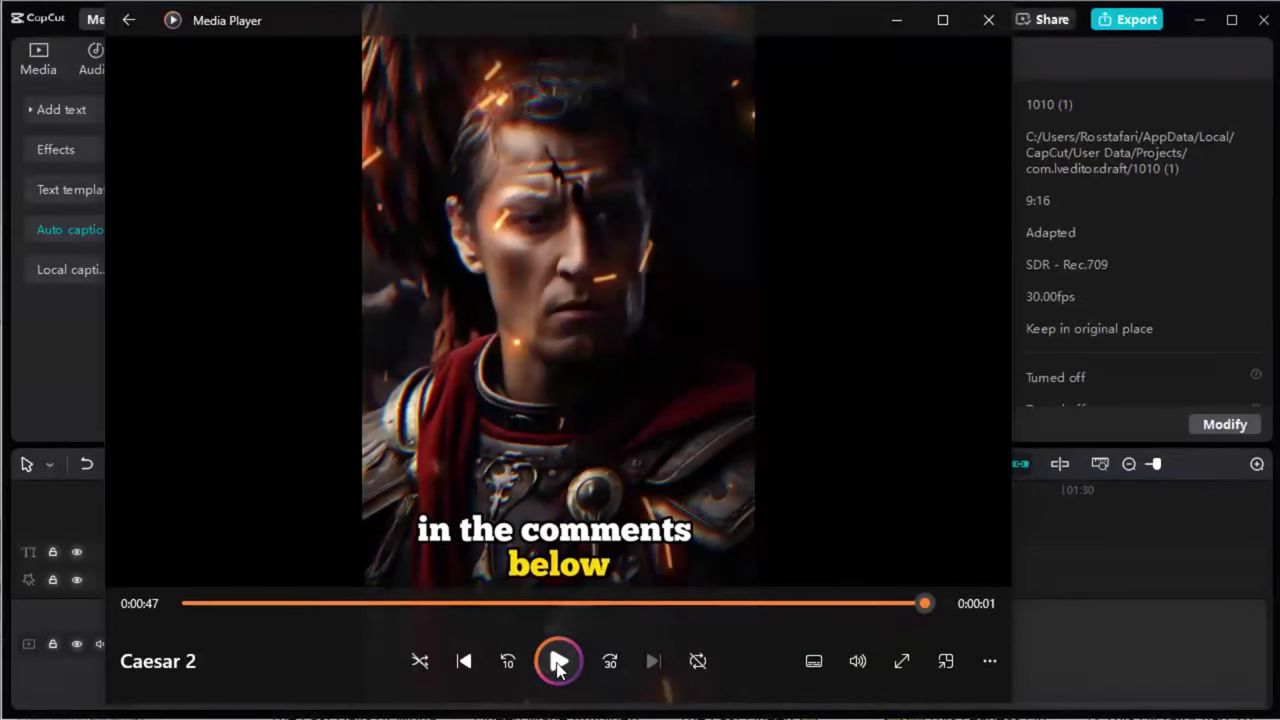